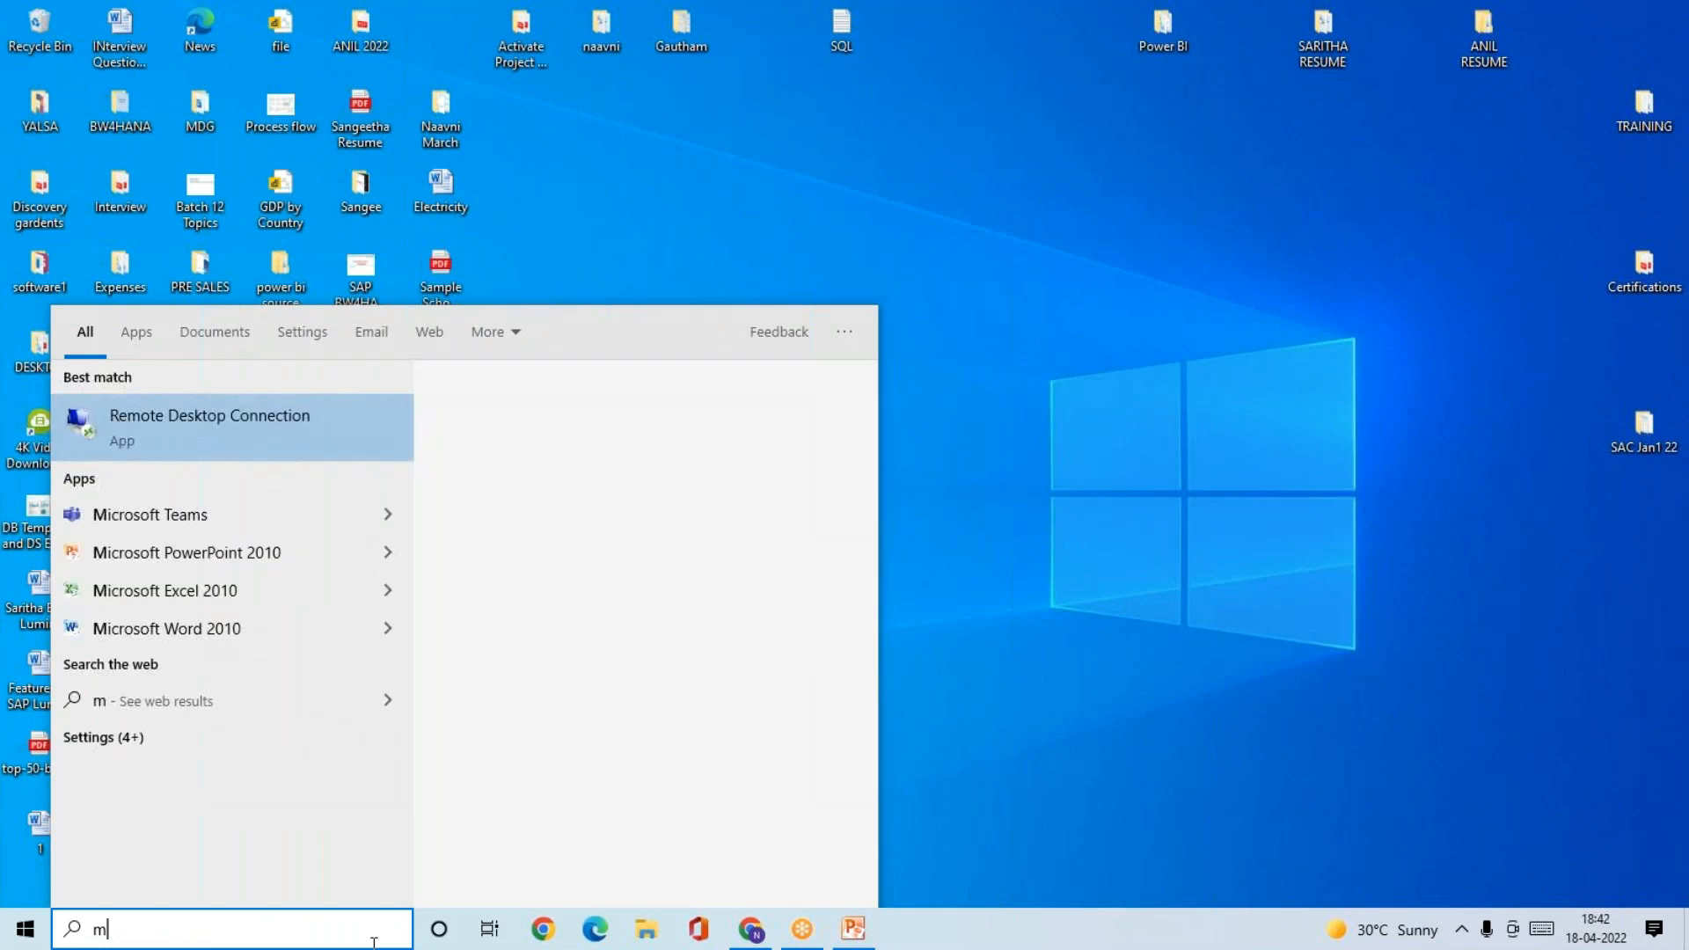
- Launch Remote Desktop Connection with mstsc and connect to server 103.44.1.202
{"action": "type", "text": "sc"}
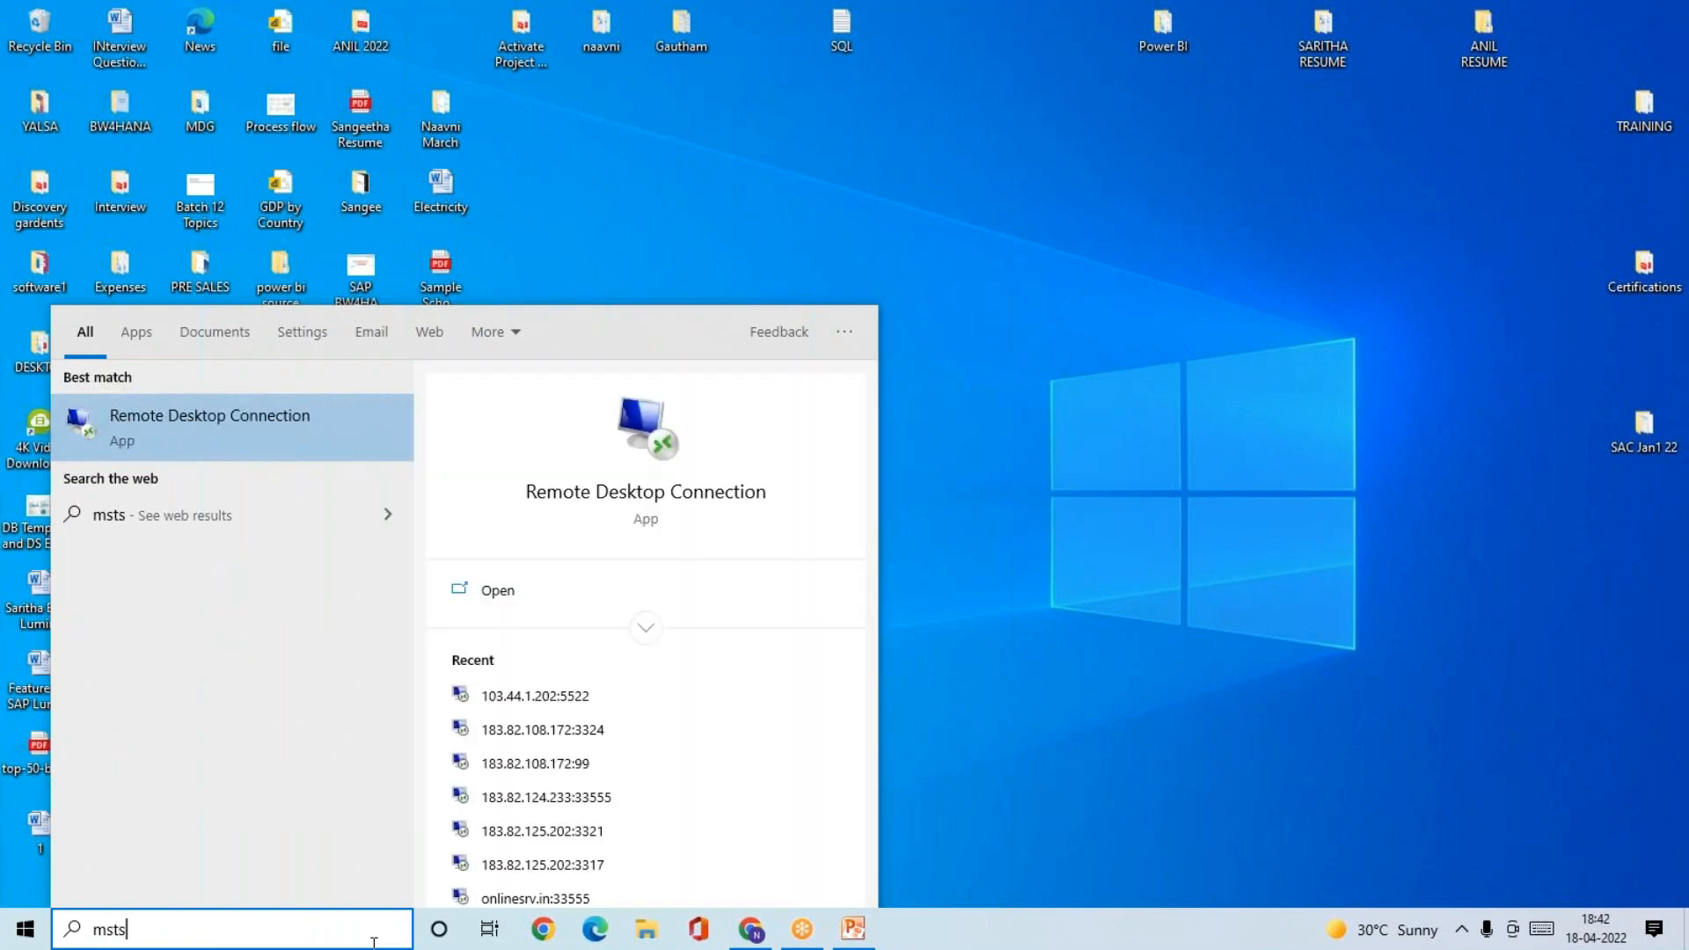
{"action": "key", "text": "Return"}
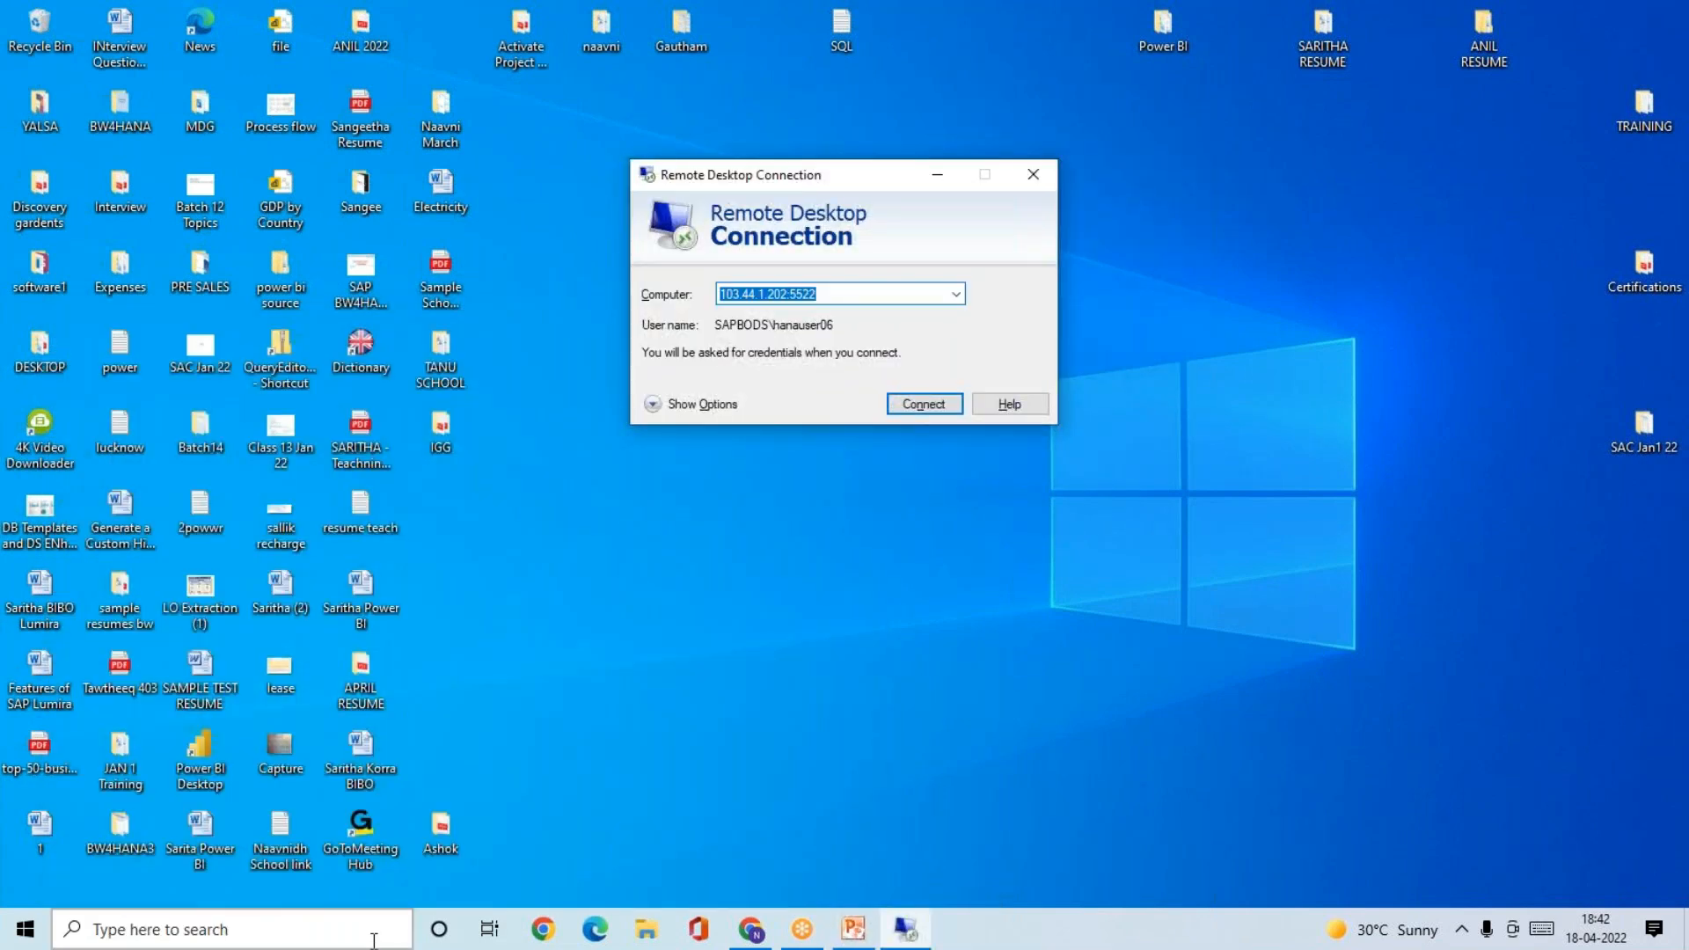
{"action": "left_click", "coordinate": [930, 405]}
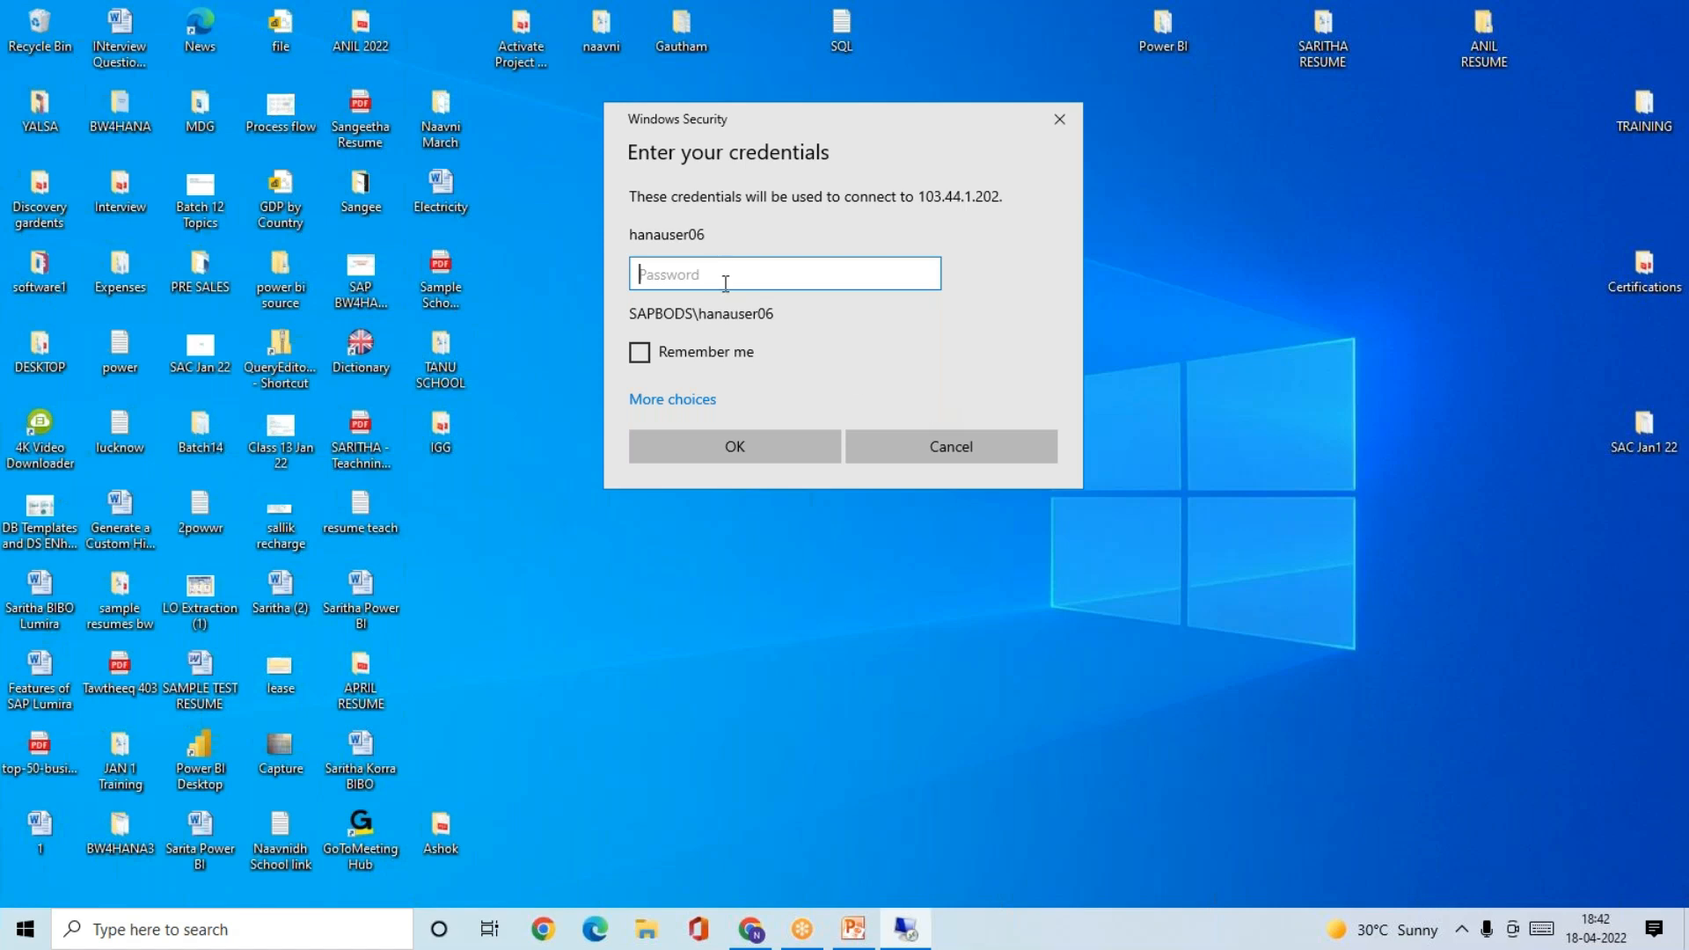
- Enter the account password to reach the remote Windows Server 2012 R2 desktop
{"action": "type", "text": "•••••••"}
{"action": "key", "text": "Return"}
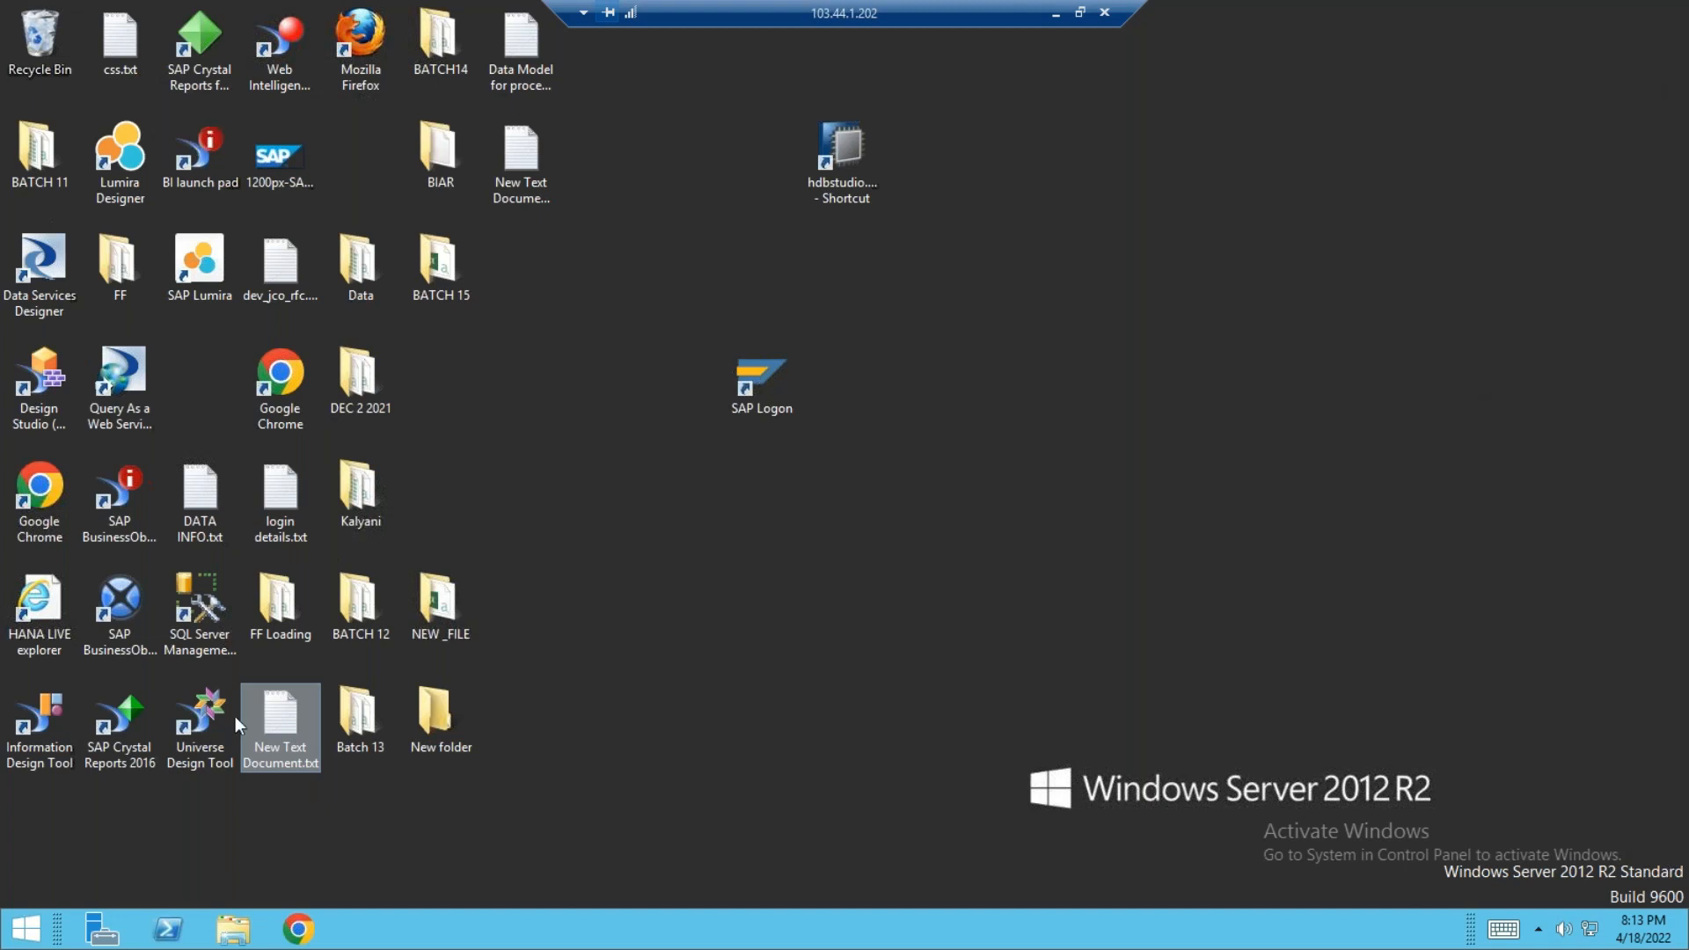
- Start SAP Logon and open the bwhana connection's sign-in screen for client 500
{"action": "double_click", "coordinate": [763, 378]}
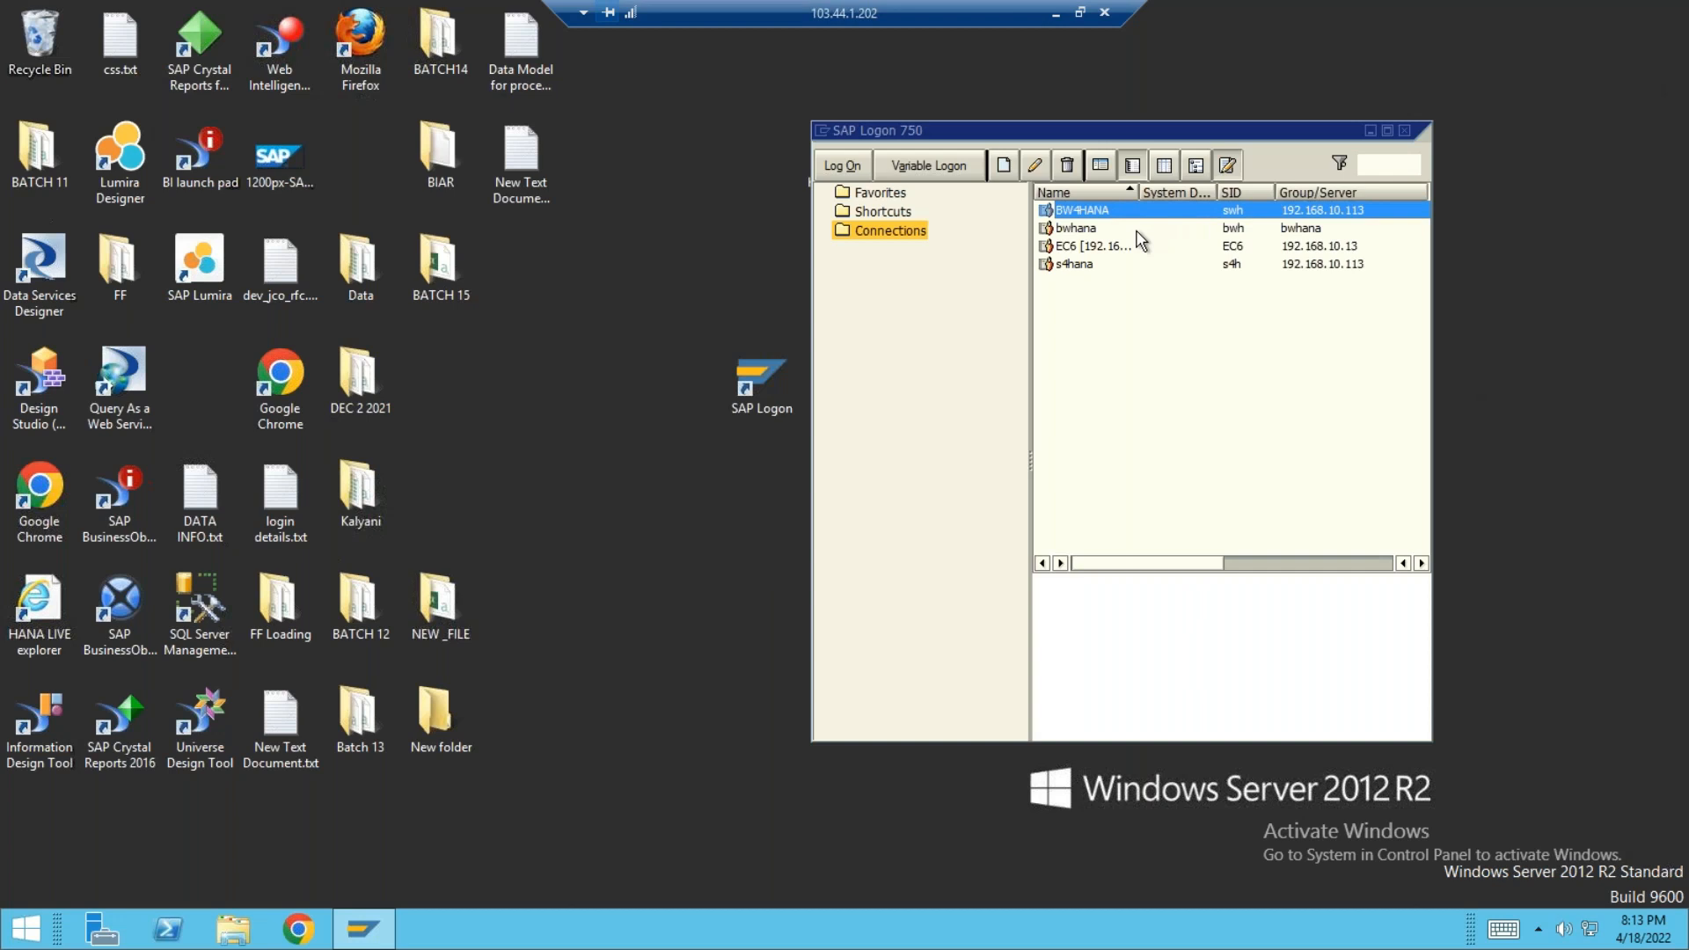
{"action": "left_click", "coordinate": [1078, 231]}
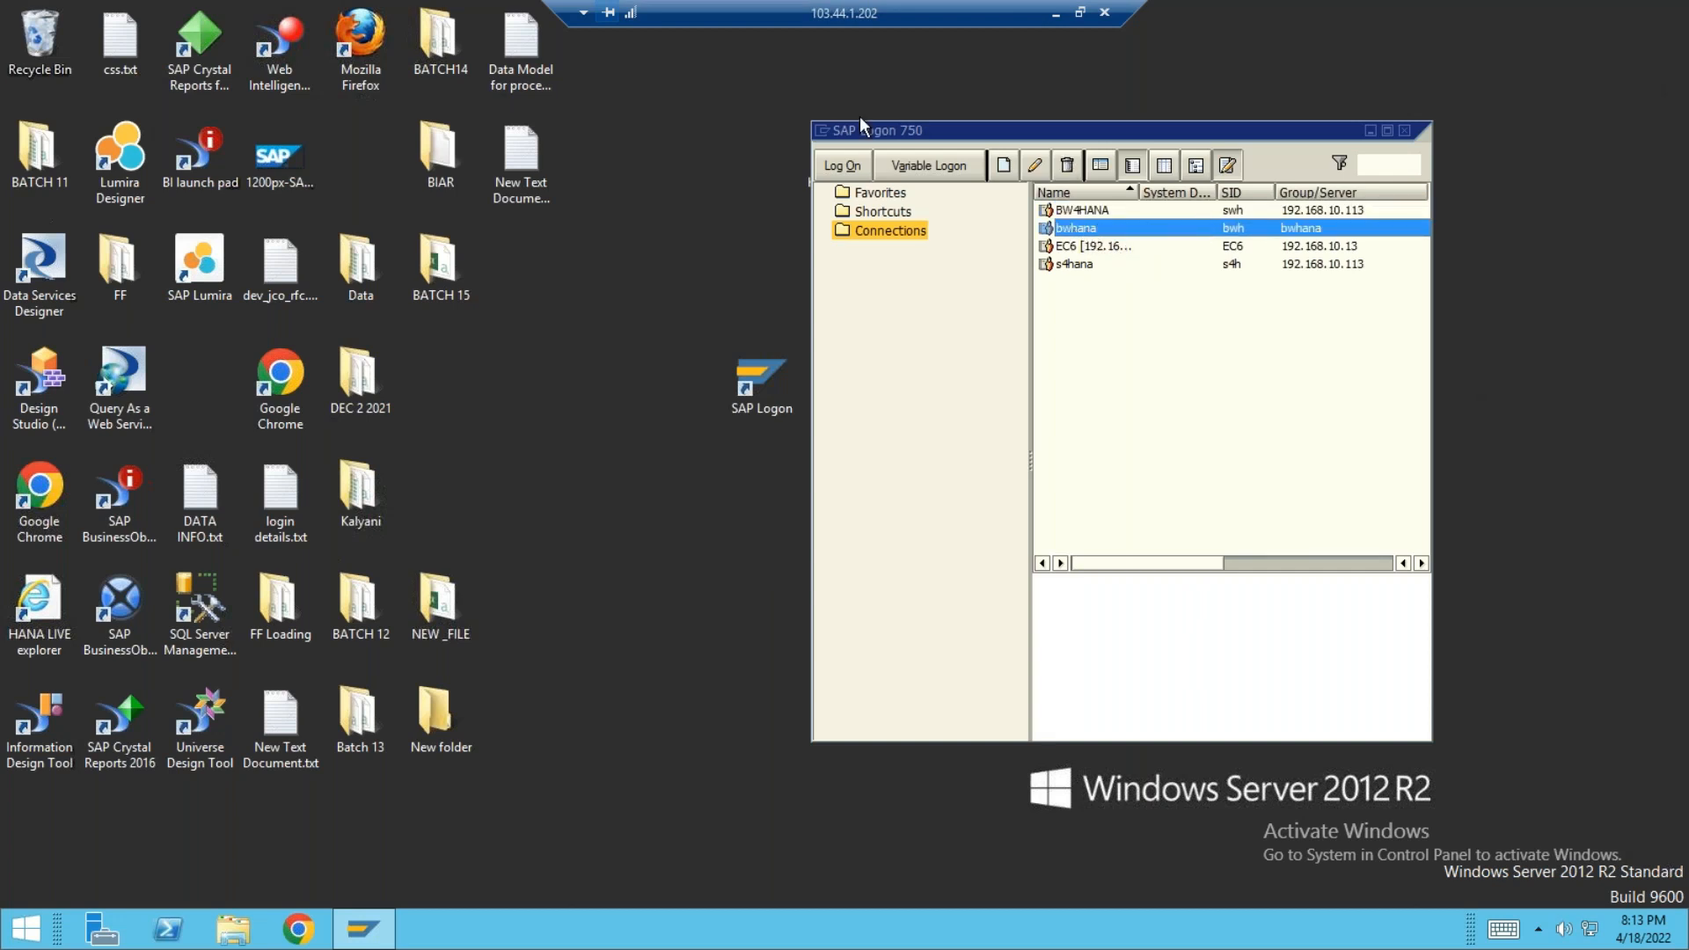
{"action": "left_click", "coordinate": [1074, 211]}
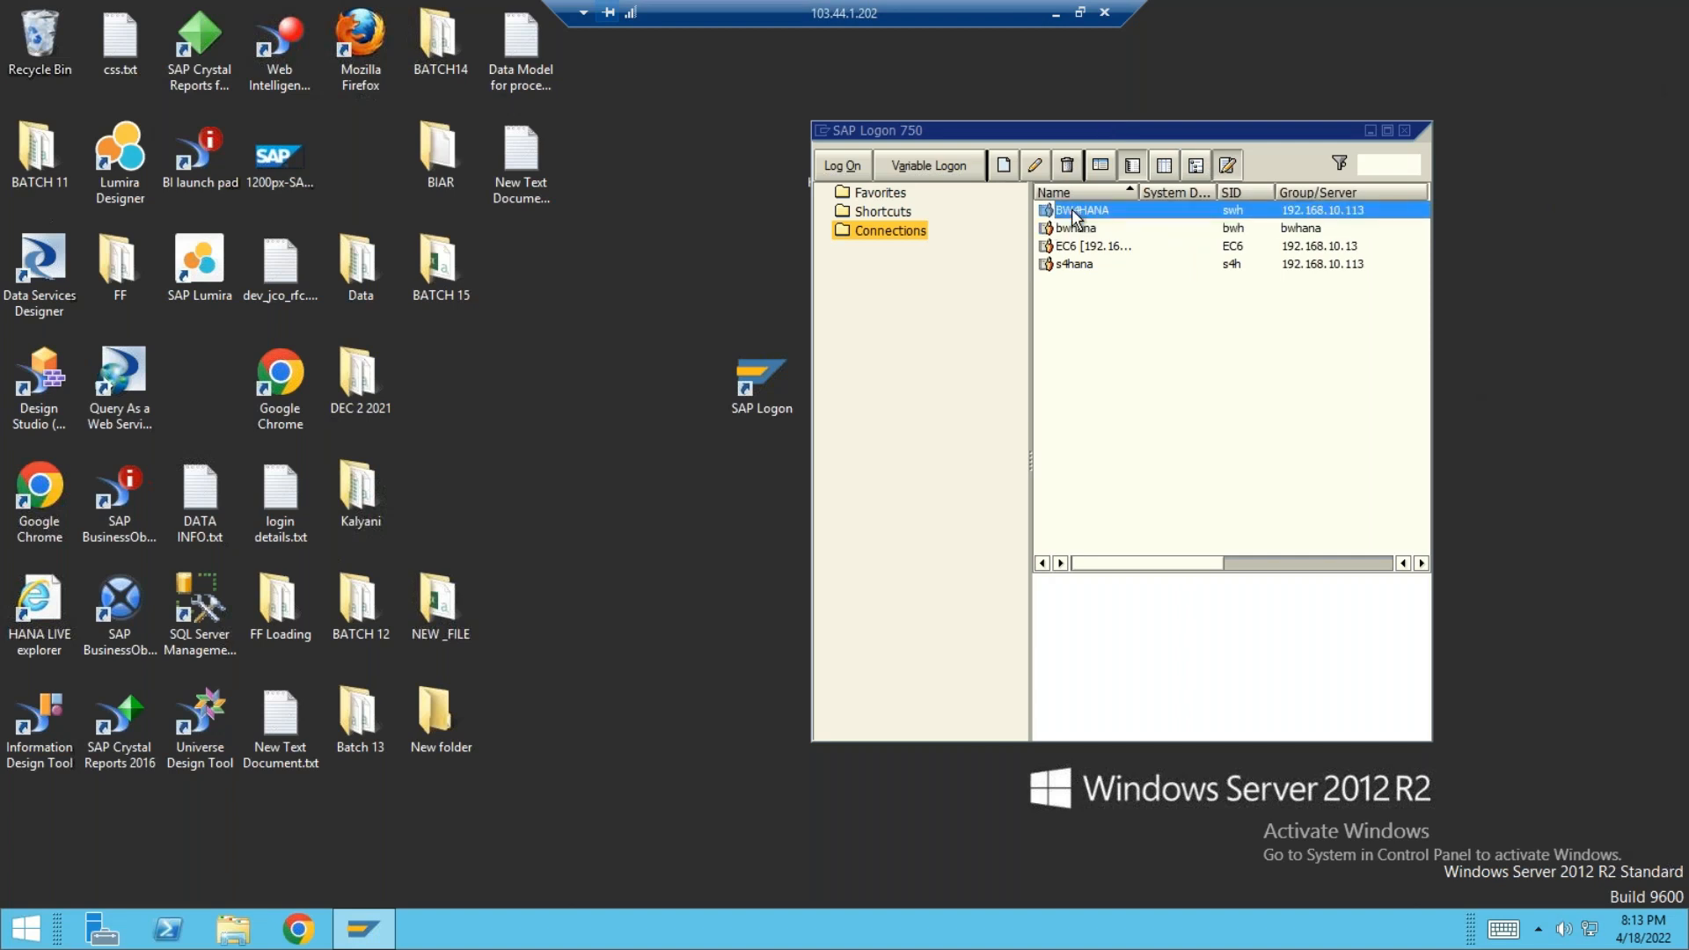
{"action": "left_click", "coordinate": [1085, 233]}
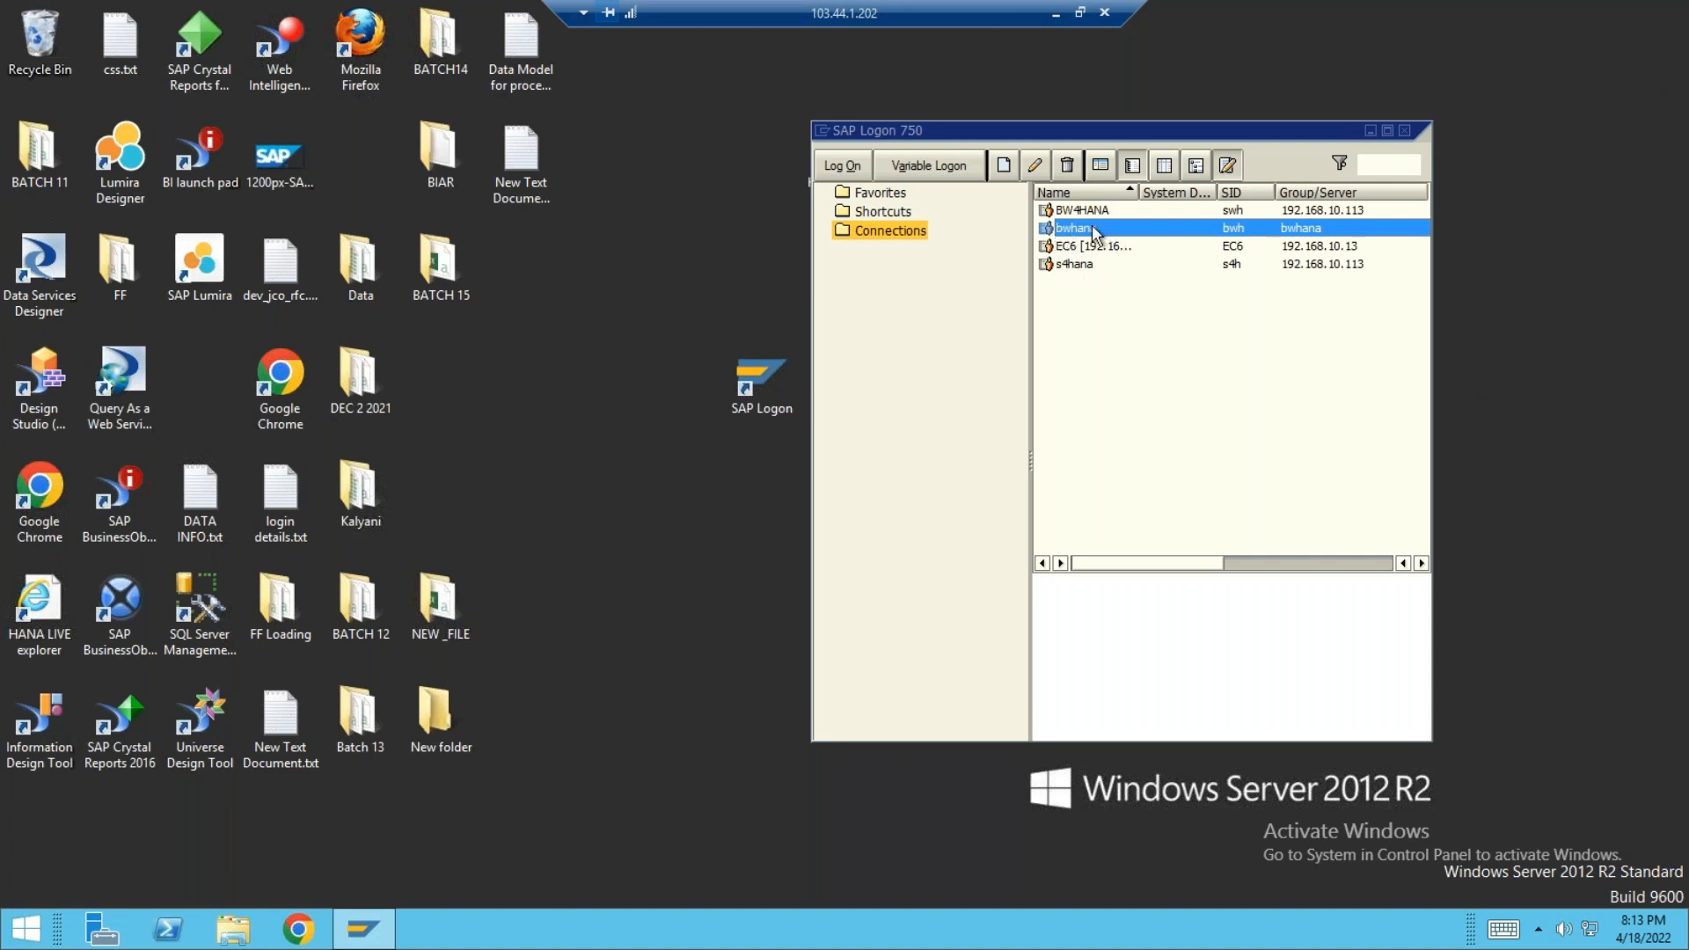
{"action": "double_click", "coordinate": [1234, 232]}
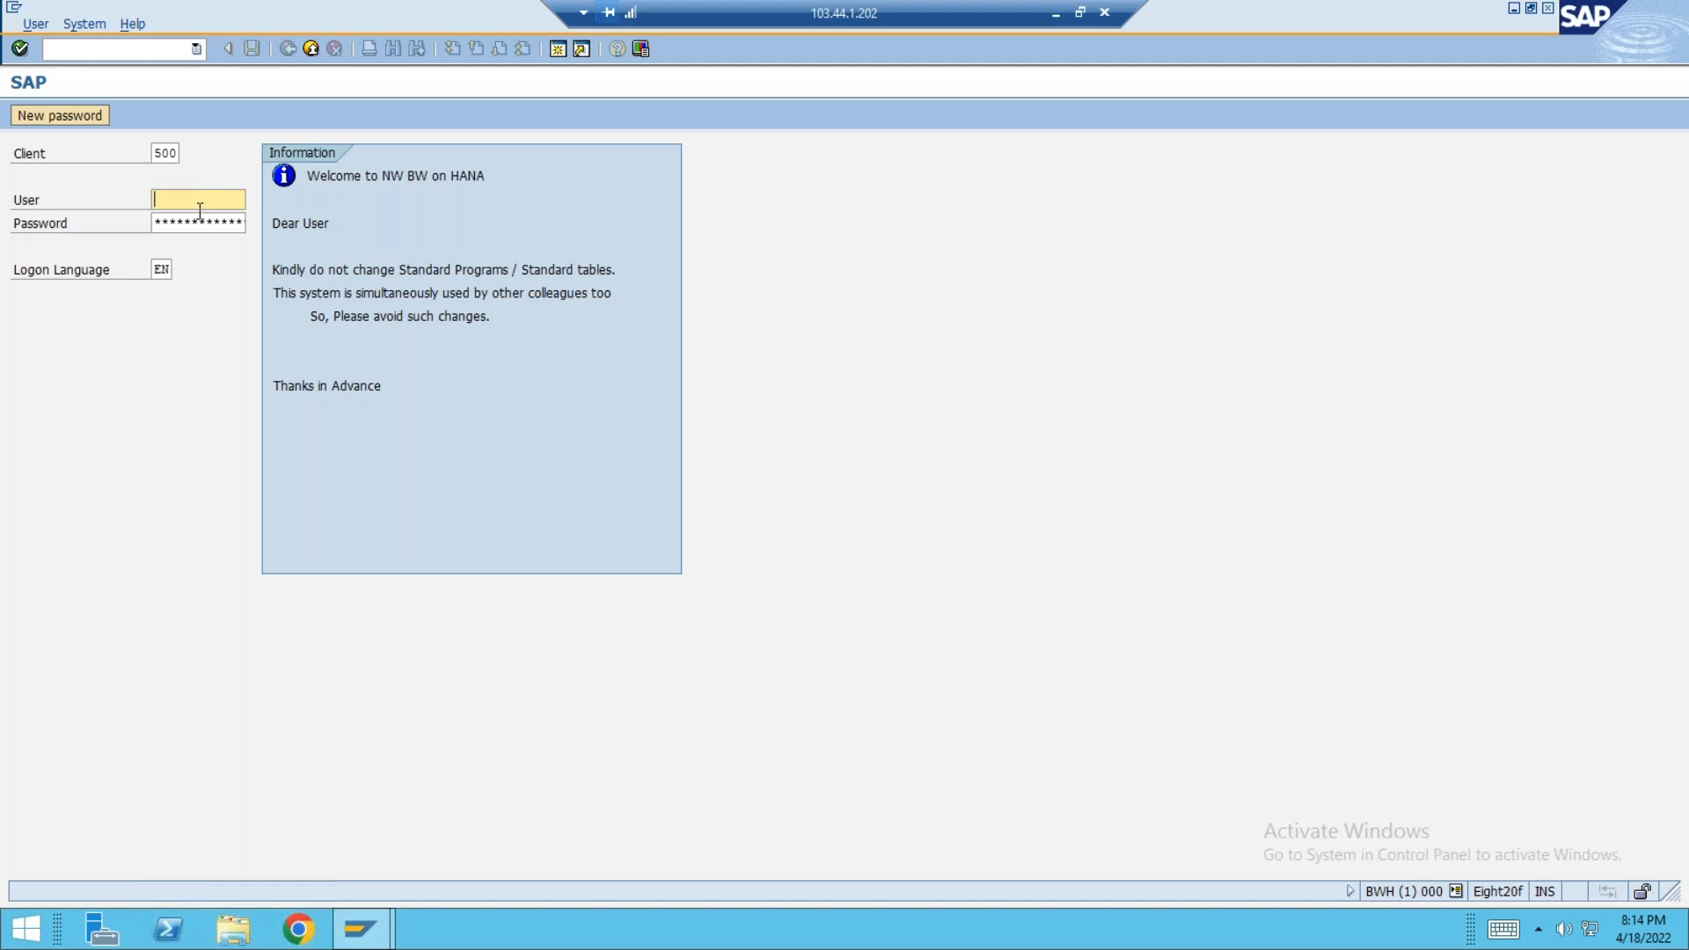
- Log on to BWH with the suggested user and show the Workbench InfoProvider tree
{"action": "type", "text": "ha"}
{"action": "left_click", "coordinate": [209, 219]}
{"action": "key", "text": "Tab"}
{"action": "key", "text": "Return"}
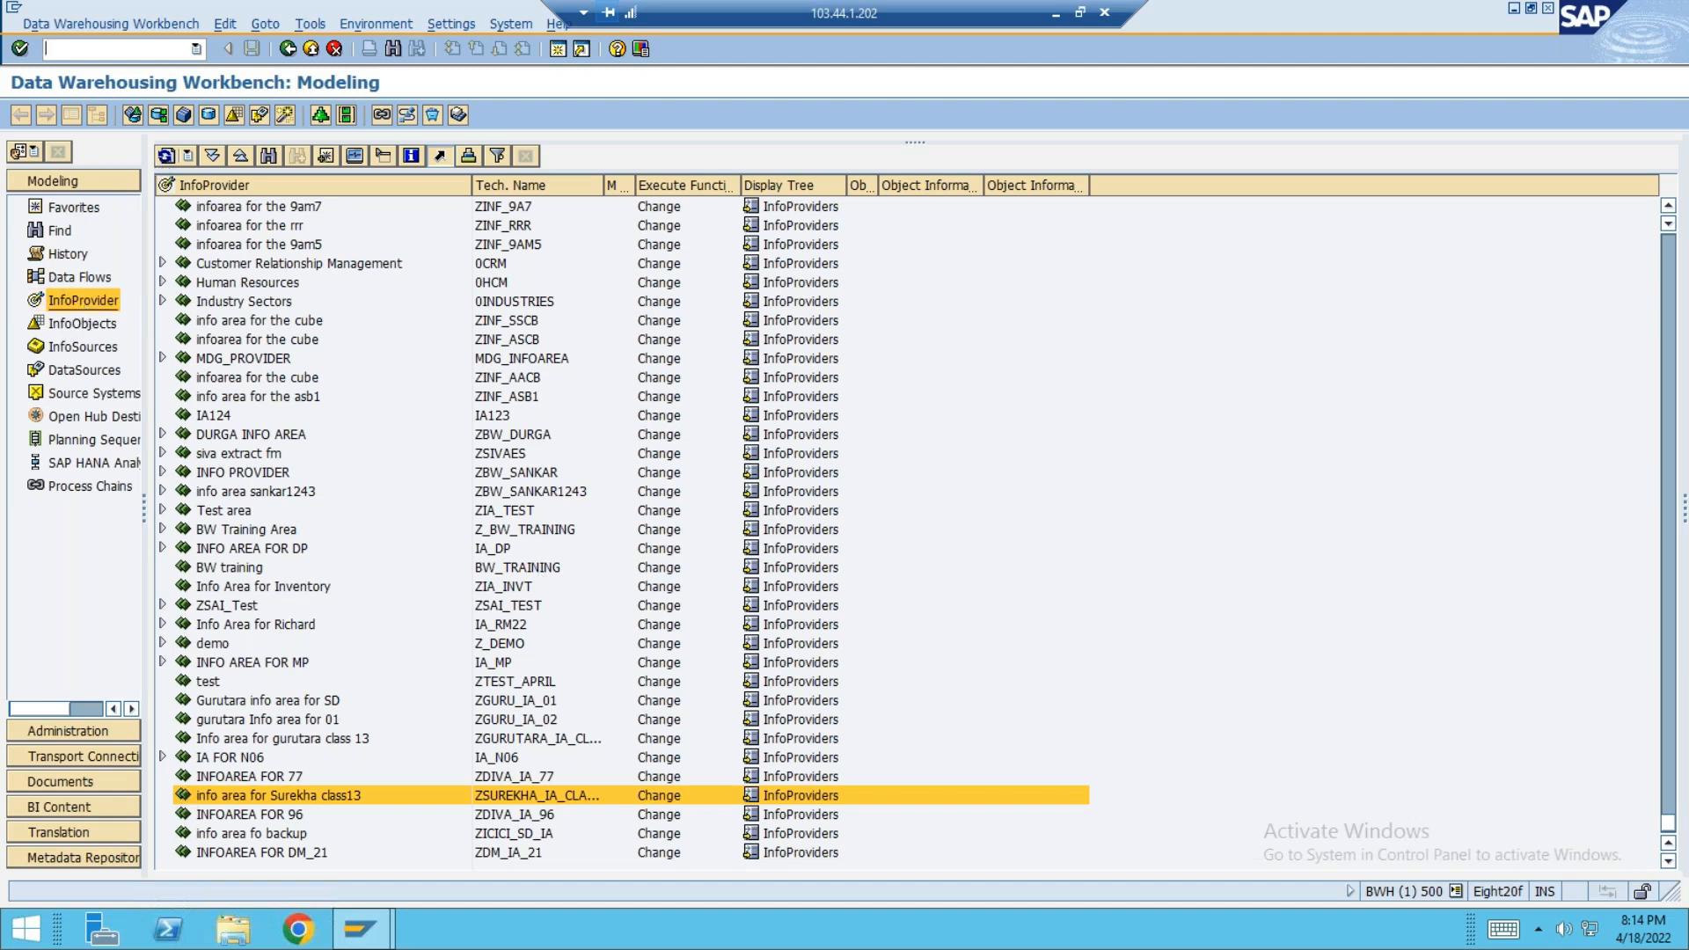
{"action": "left_click", "coordinate": [80, 325]}
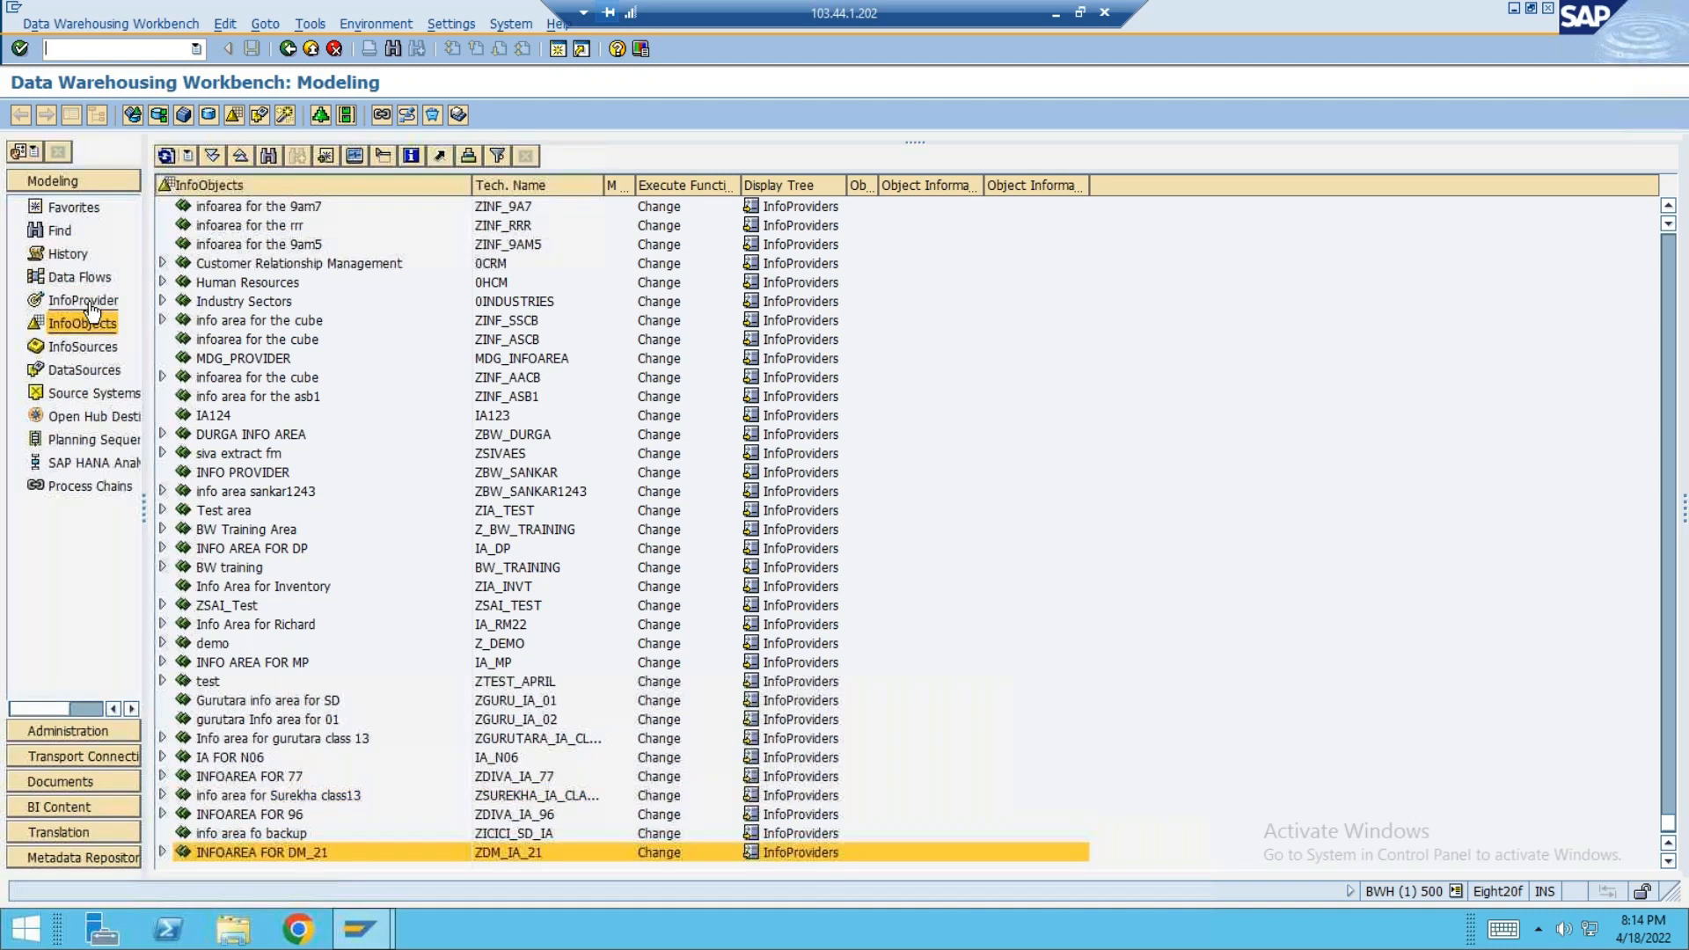
{"action": "left_click", "coordinate": [82, 301]}
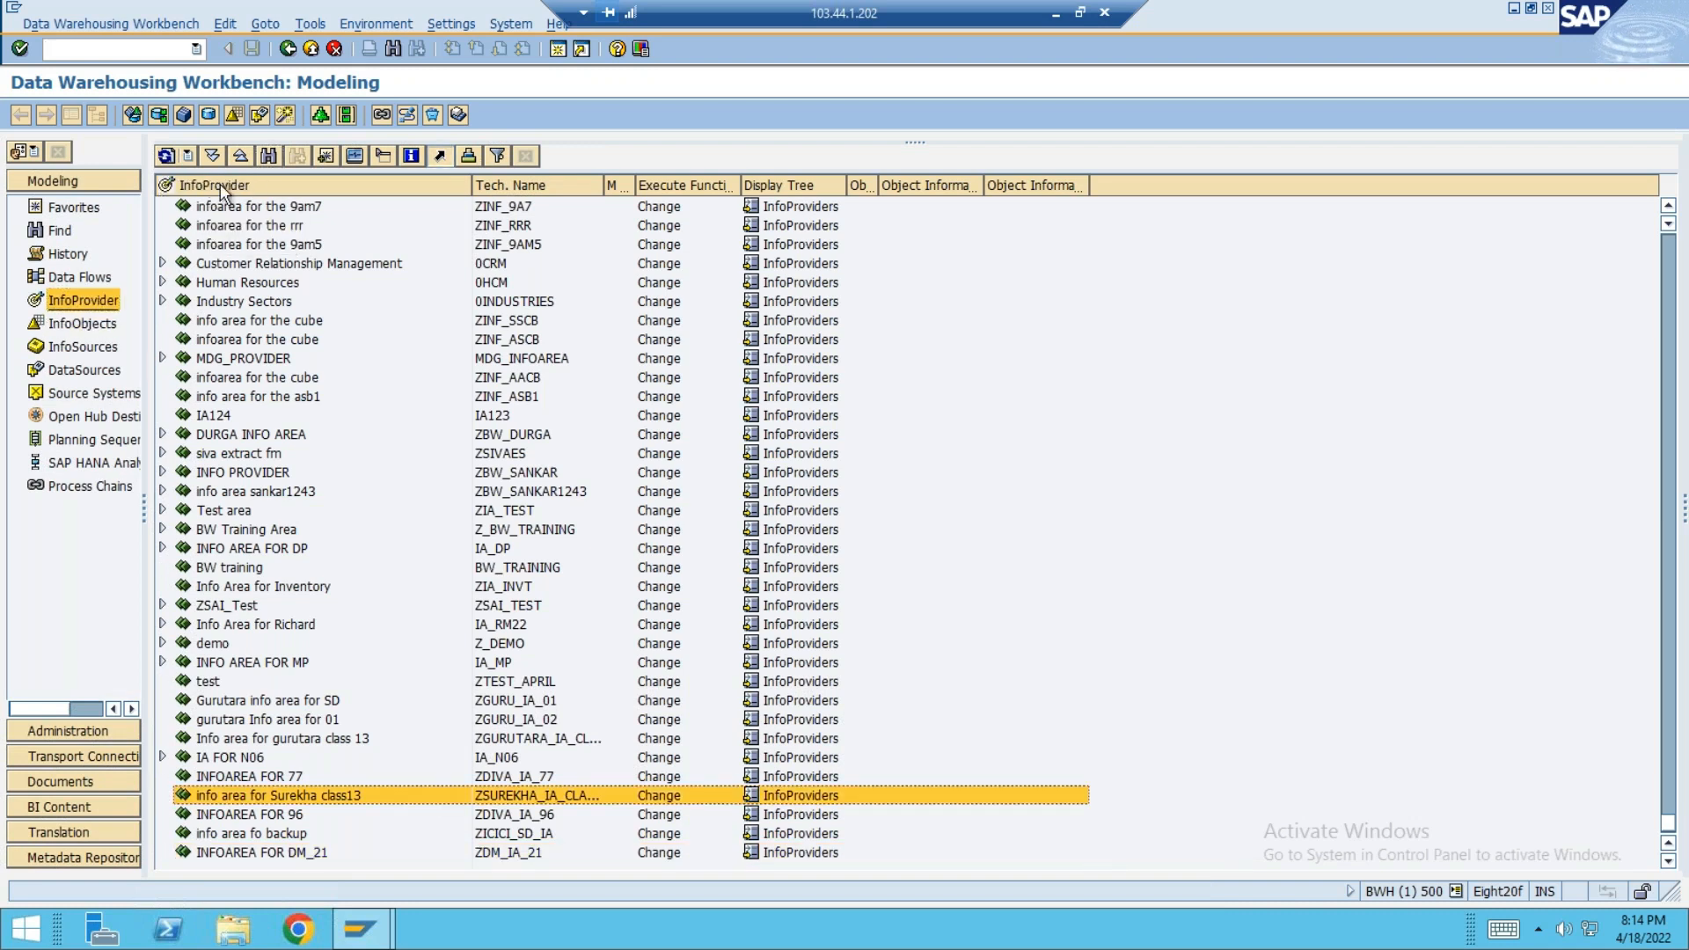
- Create InfoArea ZGURURATA_B15_IA under the InfoProvider root, described 'info area for Gurutara Batch15'
{"action": "right_click", "coordinate": [220, 183]}
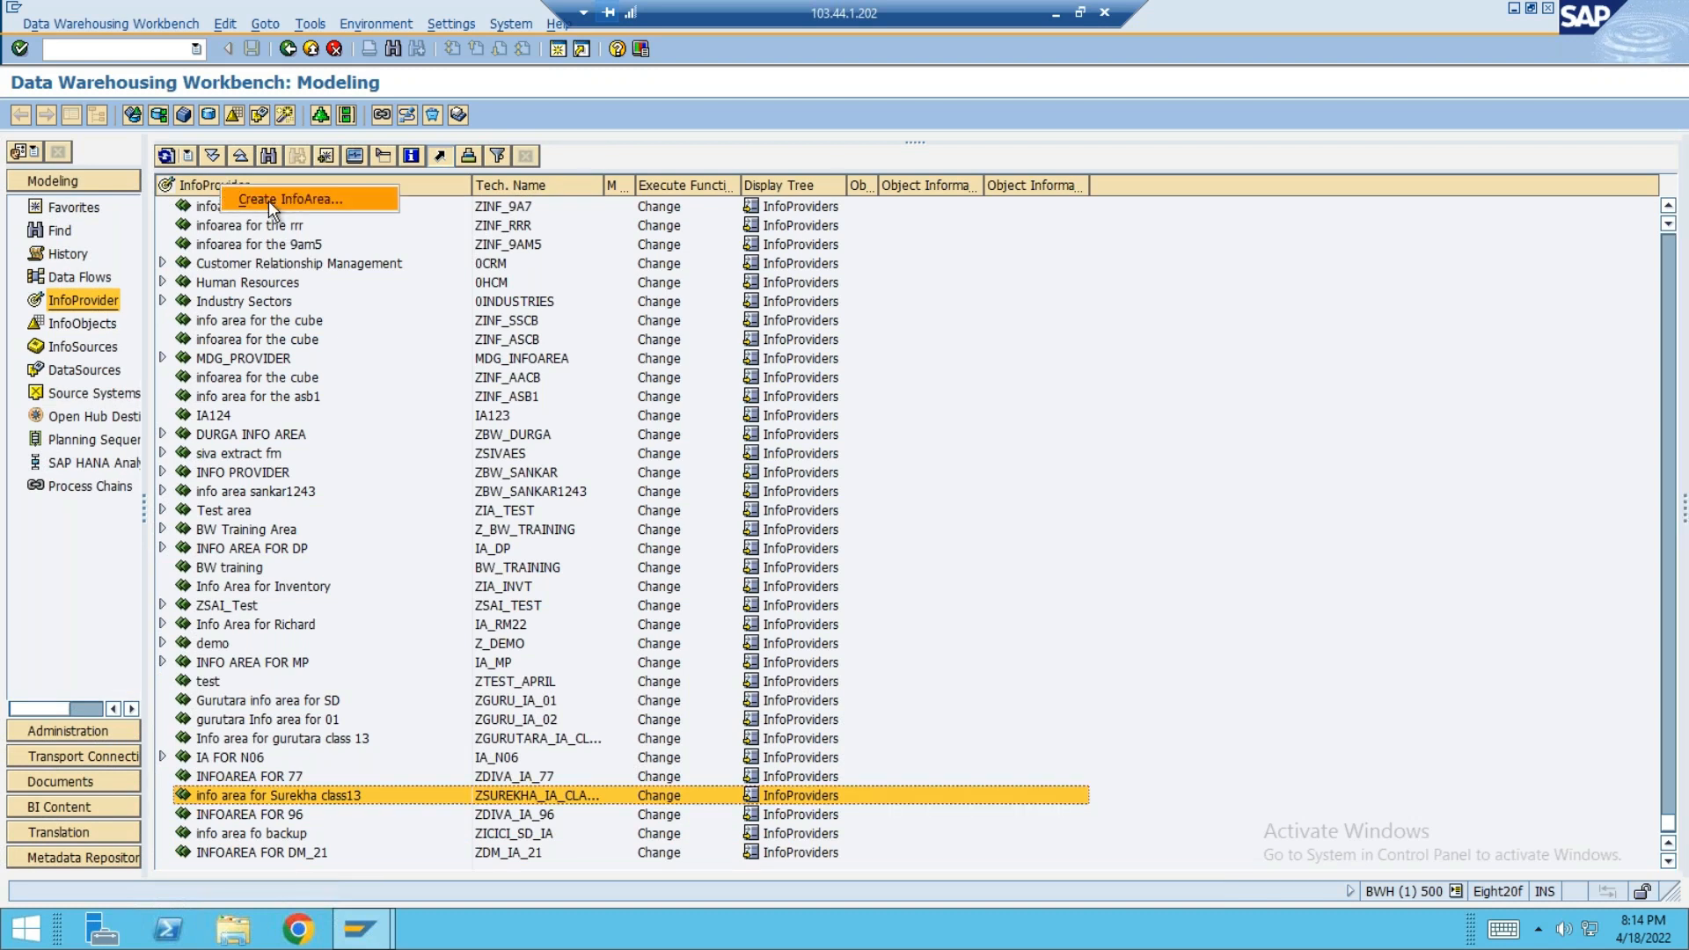
{"action": "left_click", "coordinate": [268, 202]}
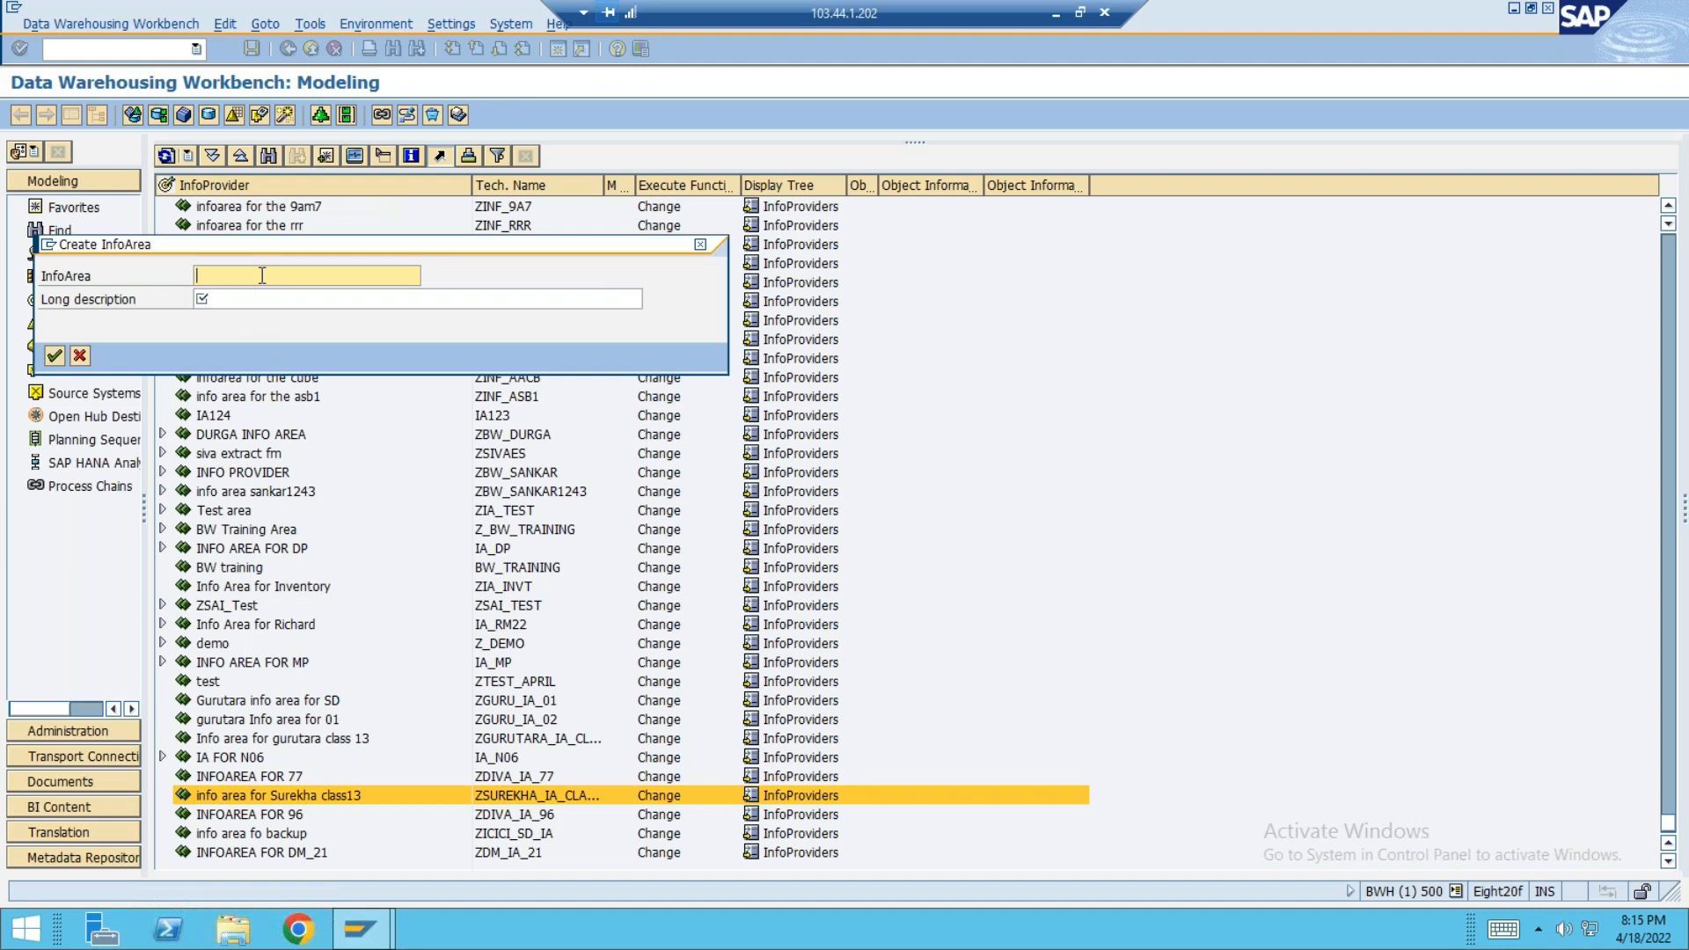
{"action": "type", "text": "Z"}
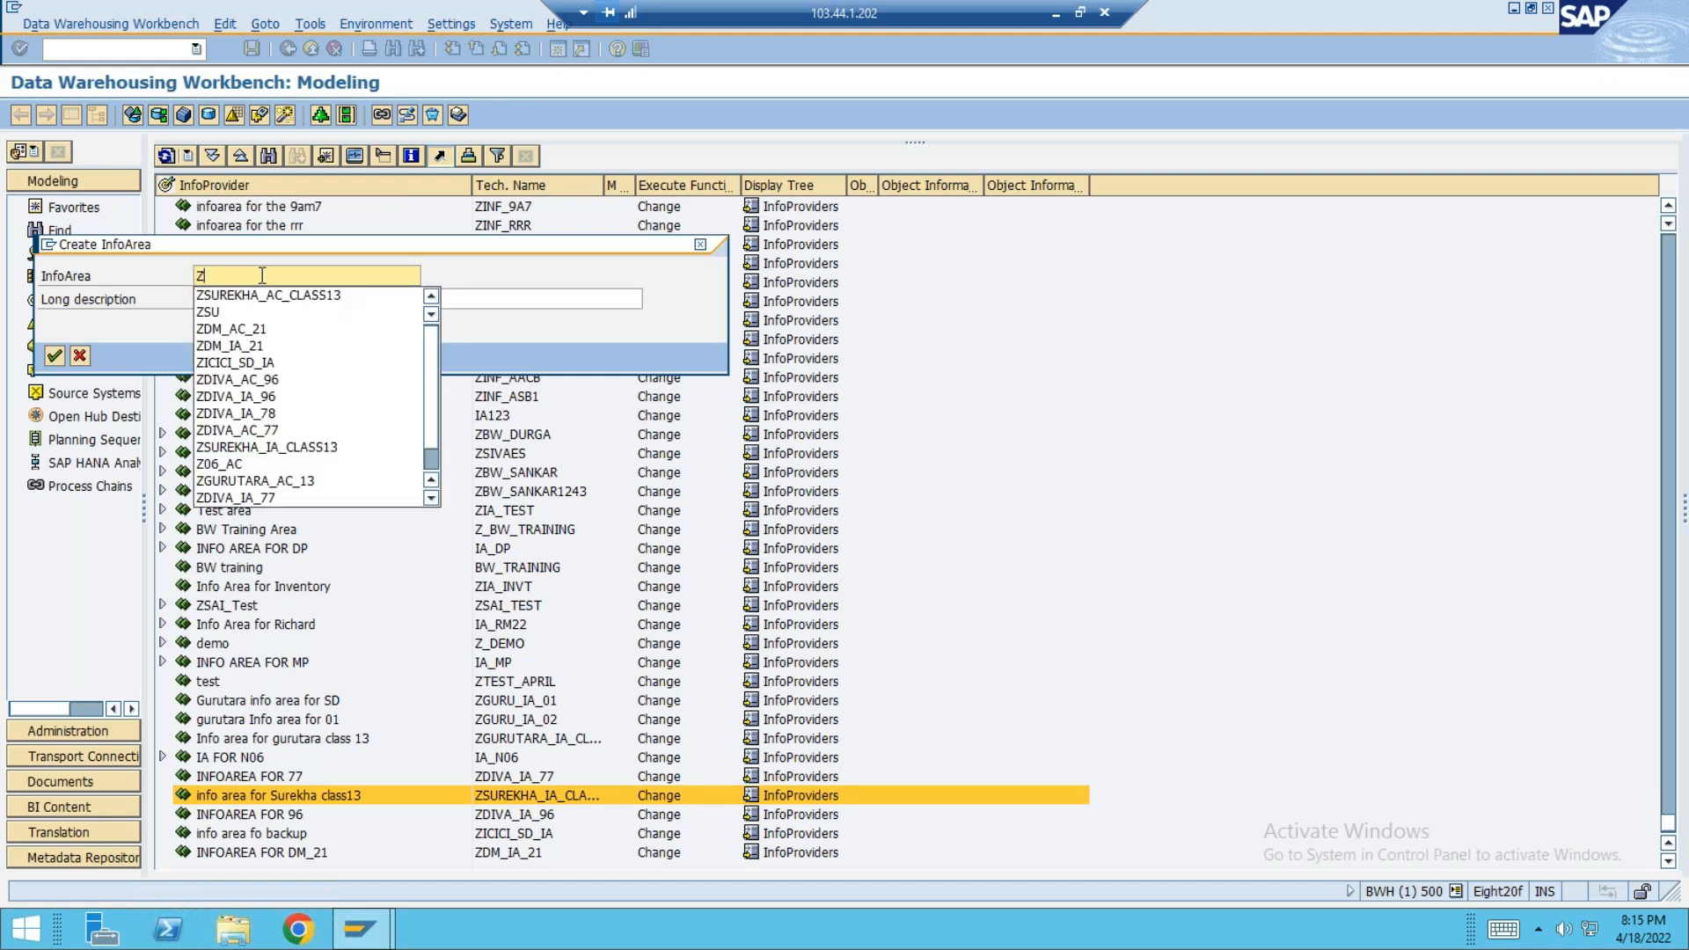
{"action": "type", "text": "GURU"}
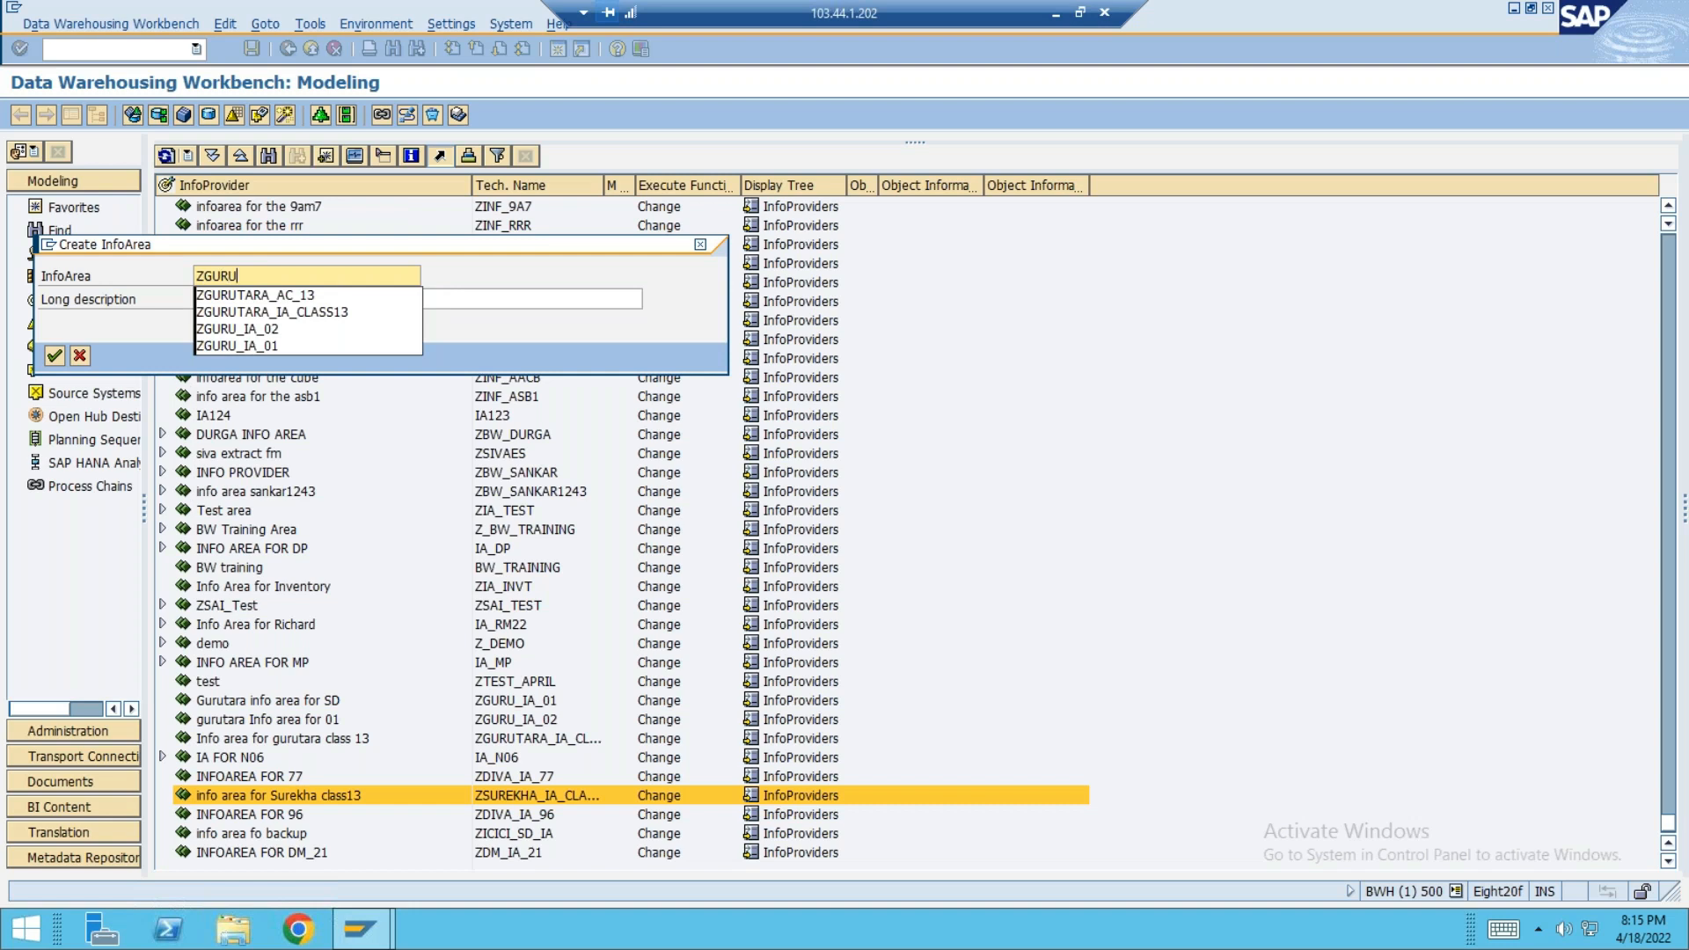
{"action": "type", "text": "RATA_"}
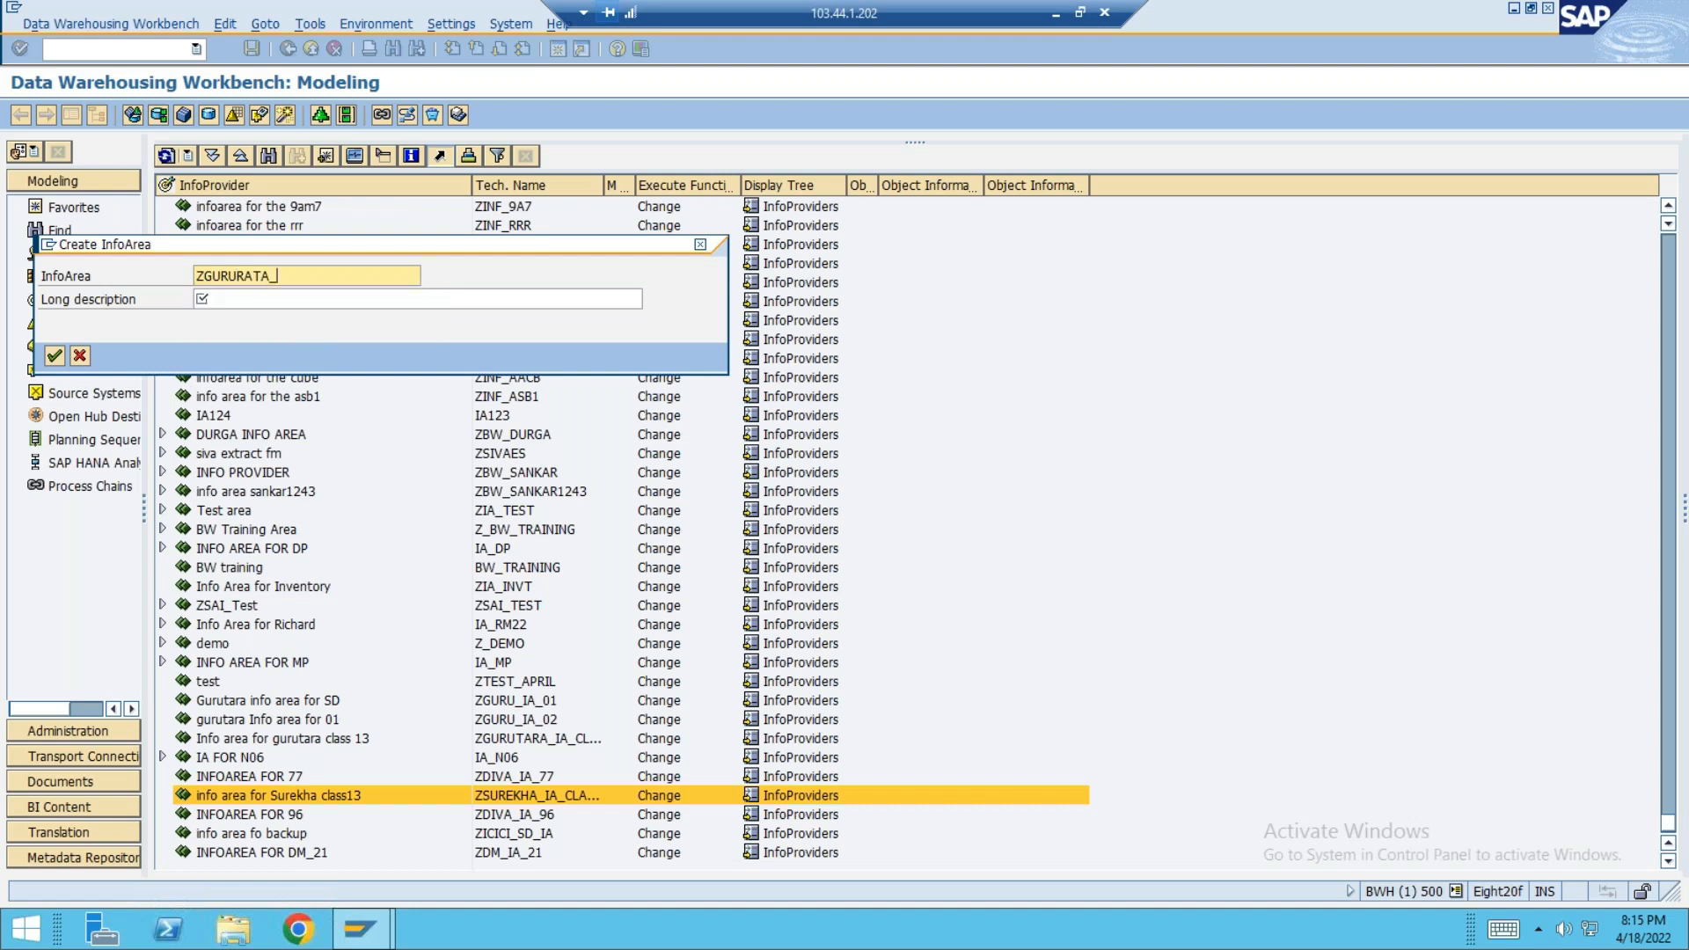
{"action": "type", "text": "B15_IA"}
{"action": "key", "text": "Tab"}
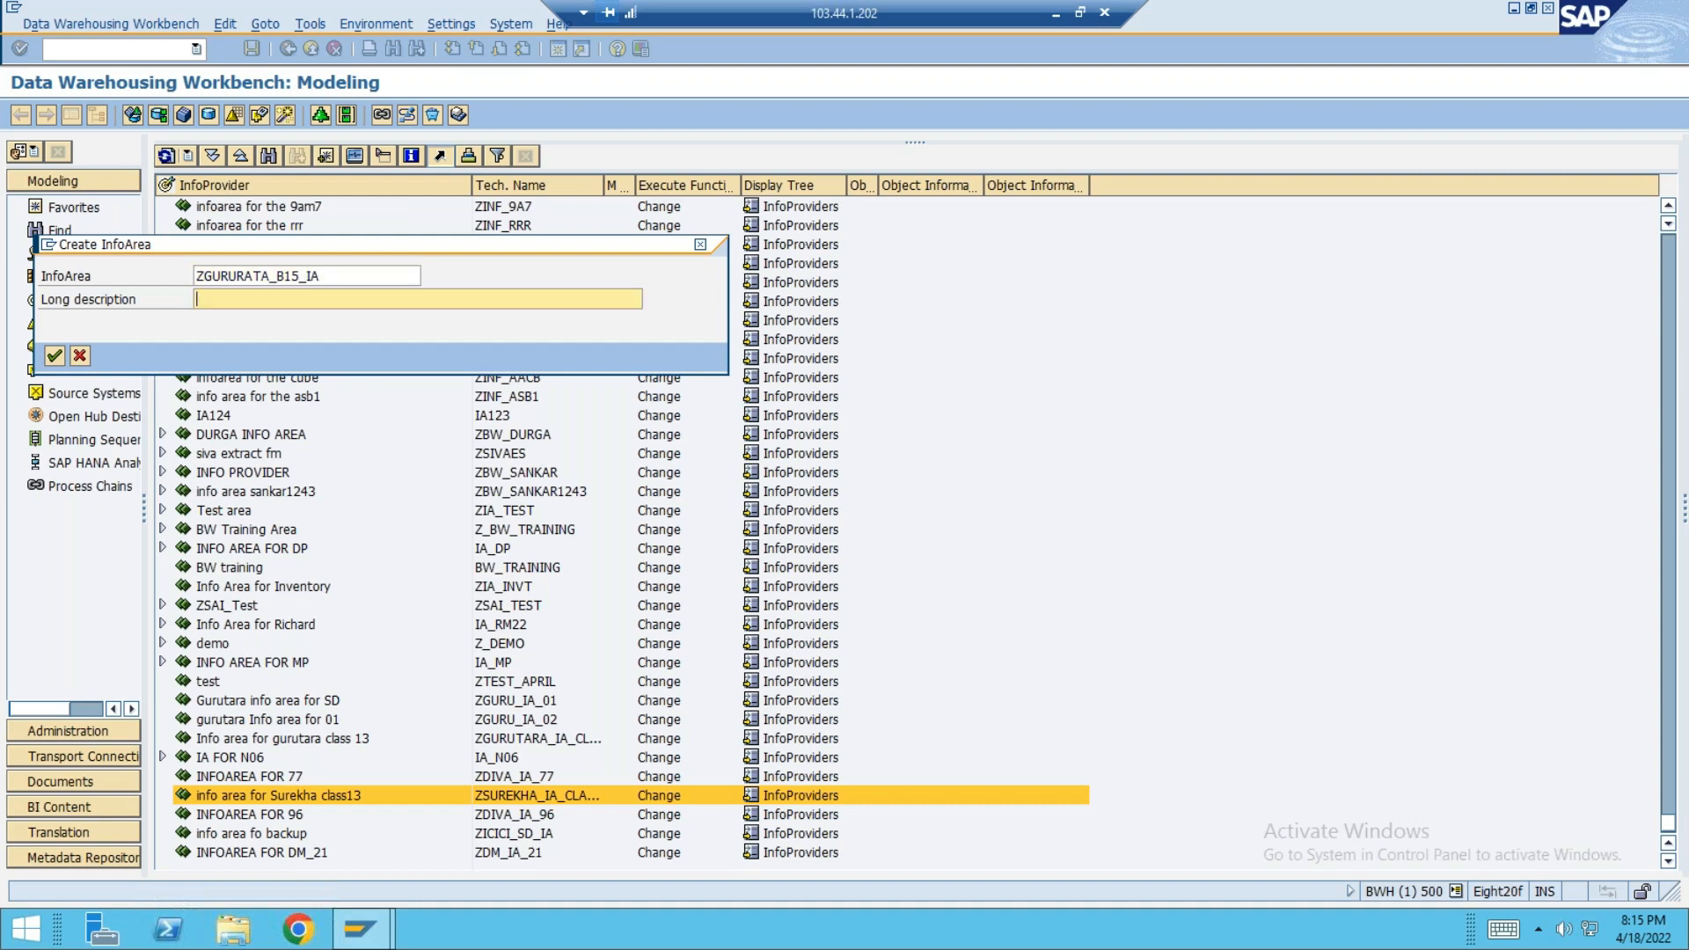
{"action": "type", "text": "info area for Gurutara Batch15"}
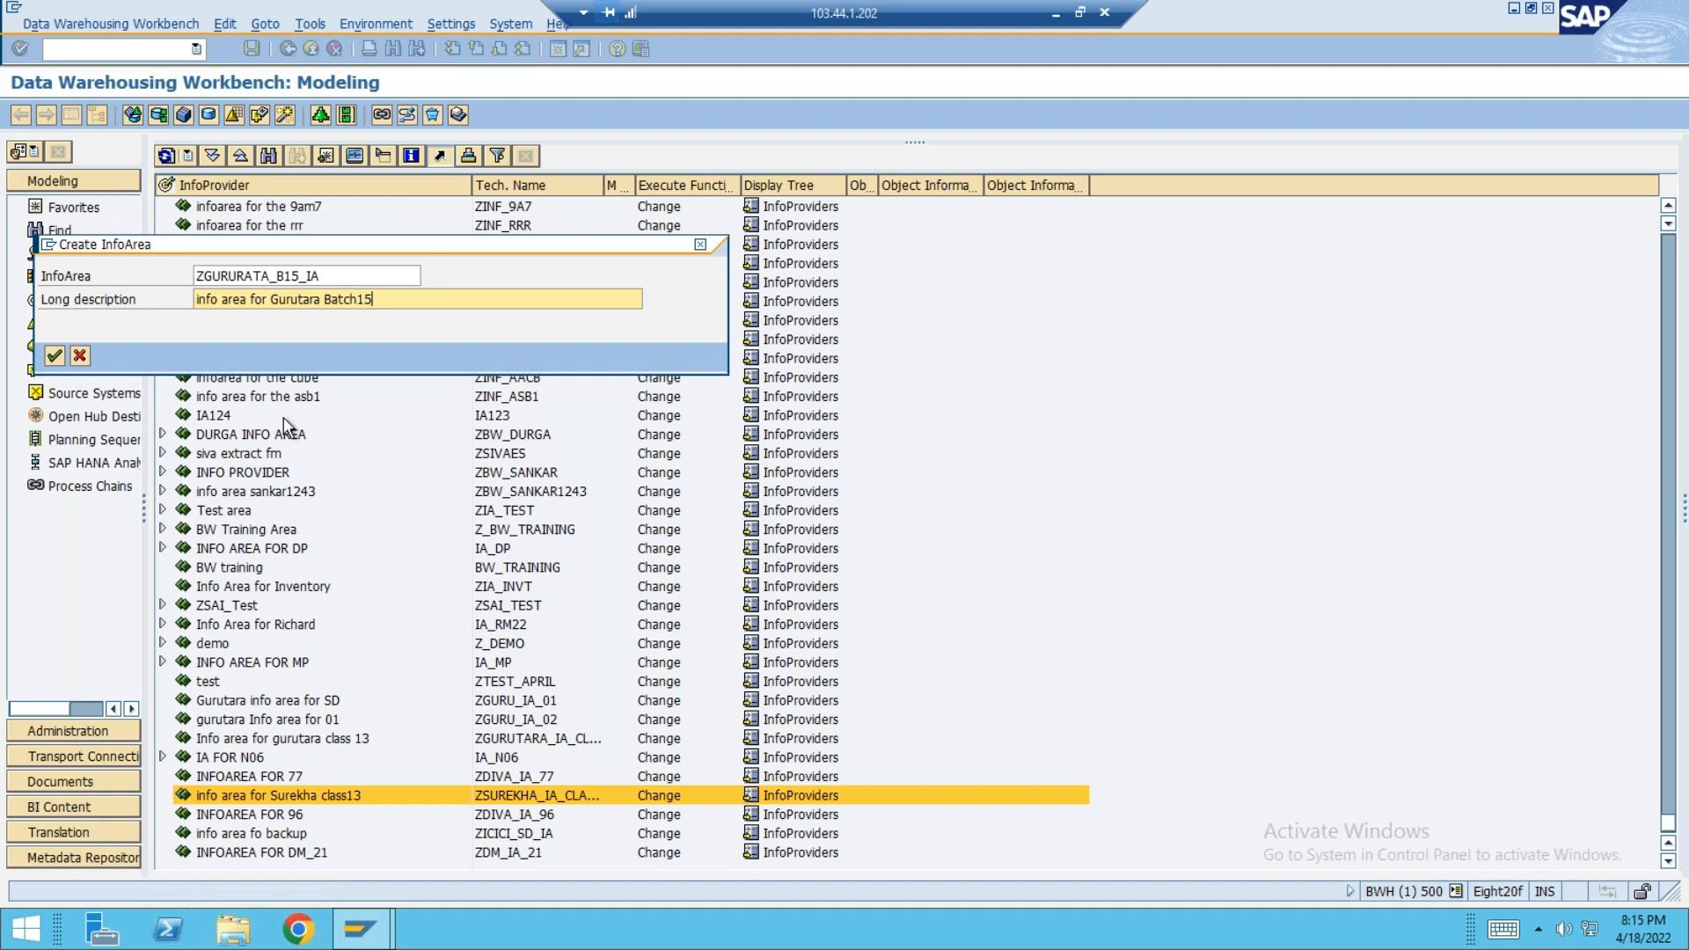
{"action": "left_click_drag", "start_coordinate": [336, 272], "coordinate": [180, 278]}
{"action": "left_click_drag", "start_coordinate": [407, 309], "coordinate": [195, 304]}
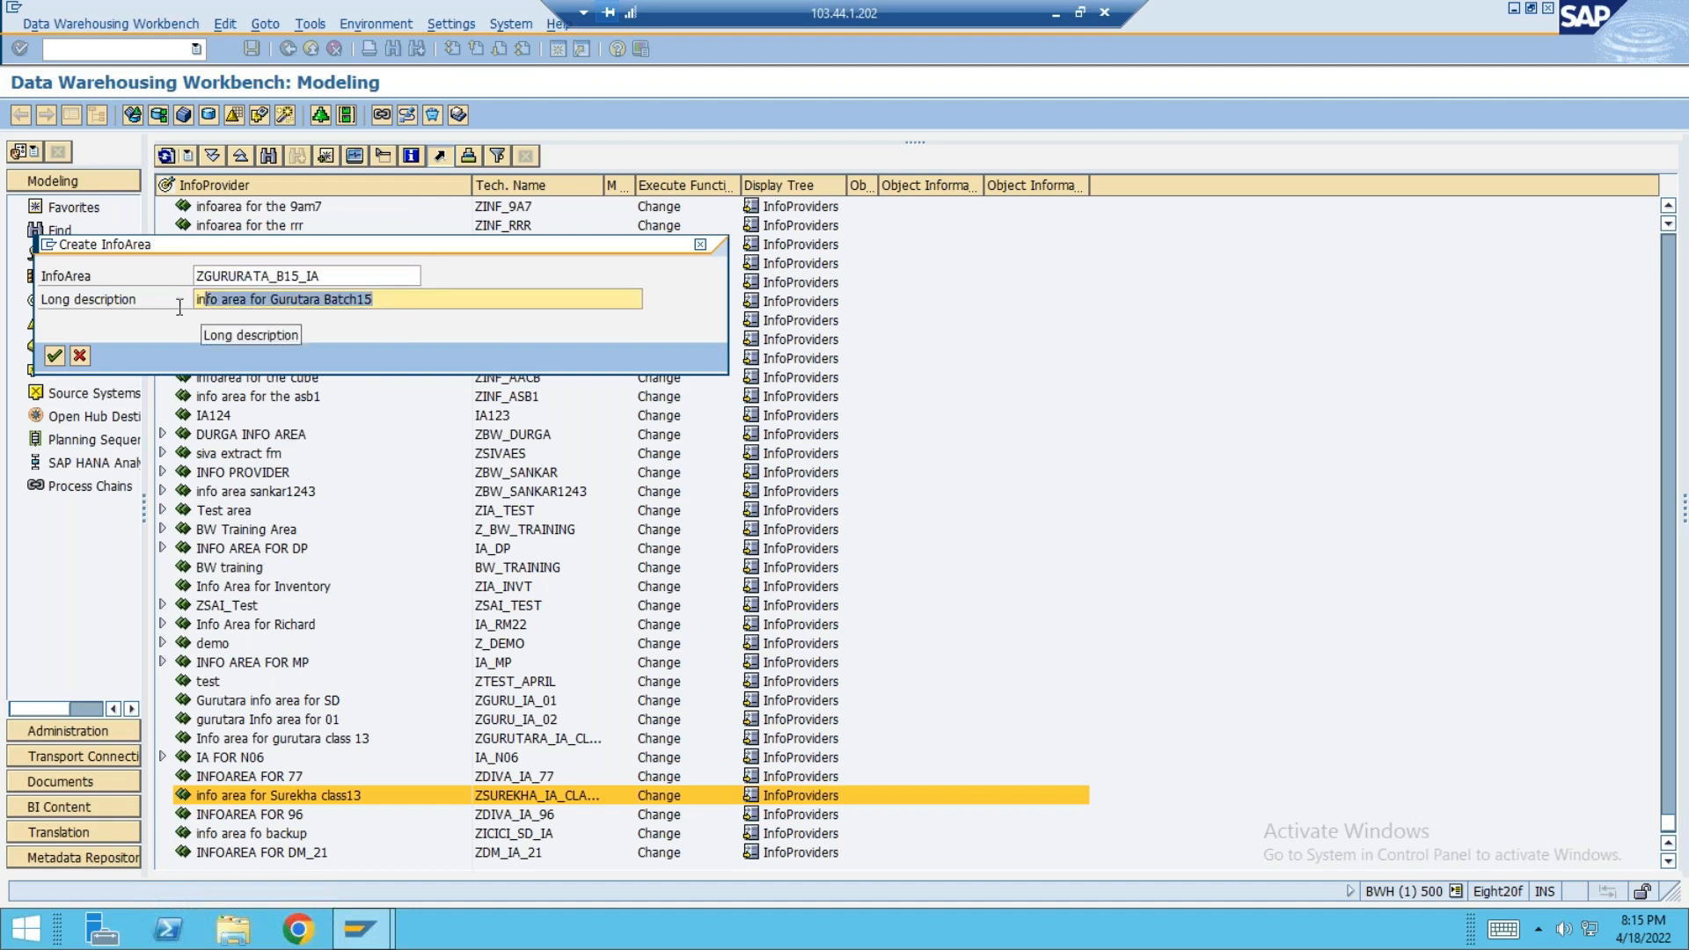
{"action": "left_click", "coordinate": [54, 355]}
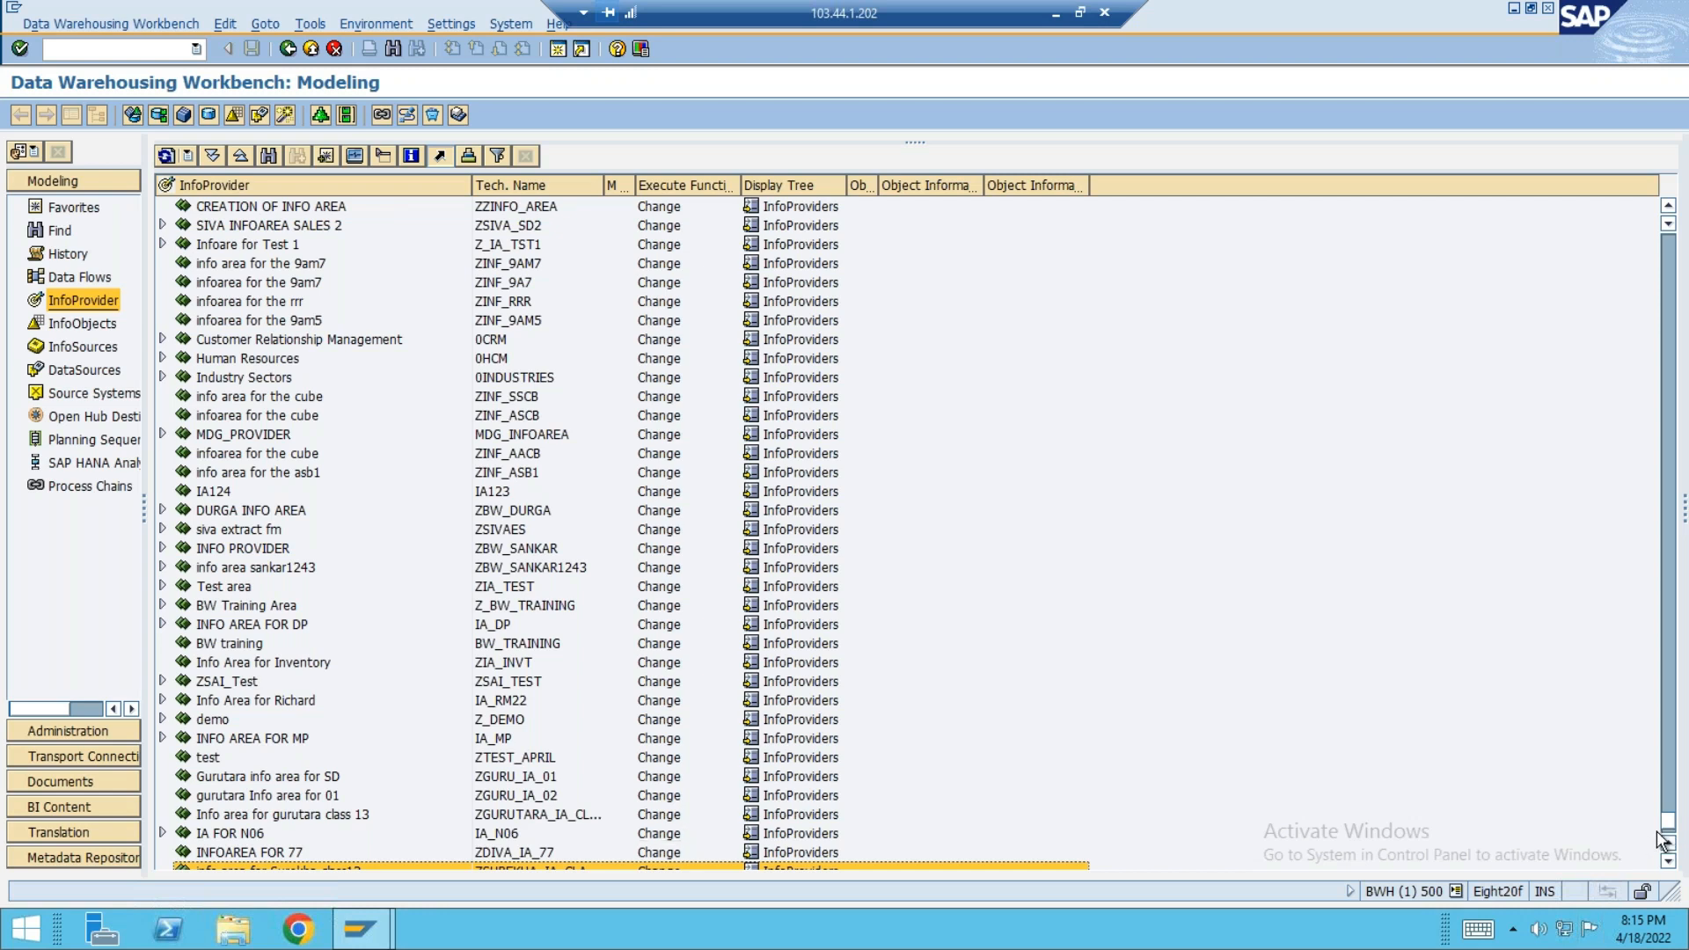
- Select the new Batch15 InfoArea, then switch to and refresh the InfoObjects tree
{"action": "scroll", "coordinate": [1670, 867], "scroll_direction": "down", "scroll_amount": 3}
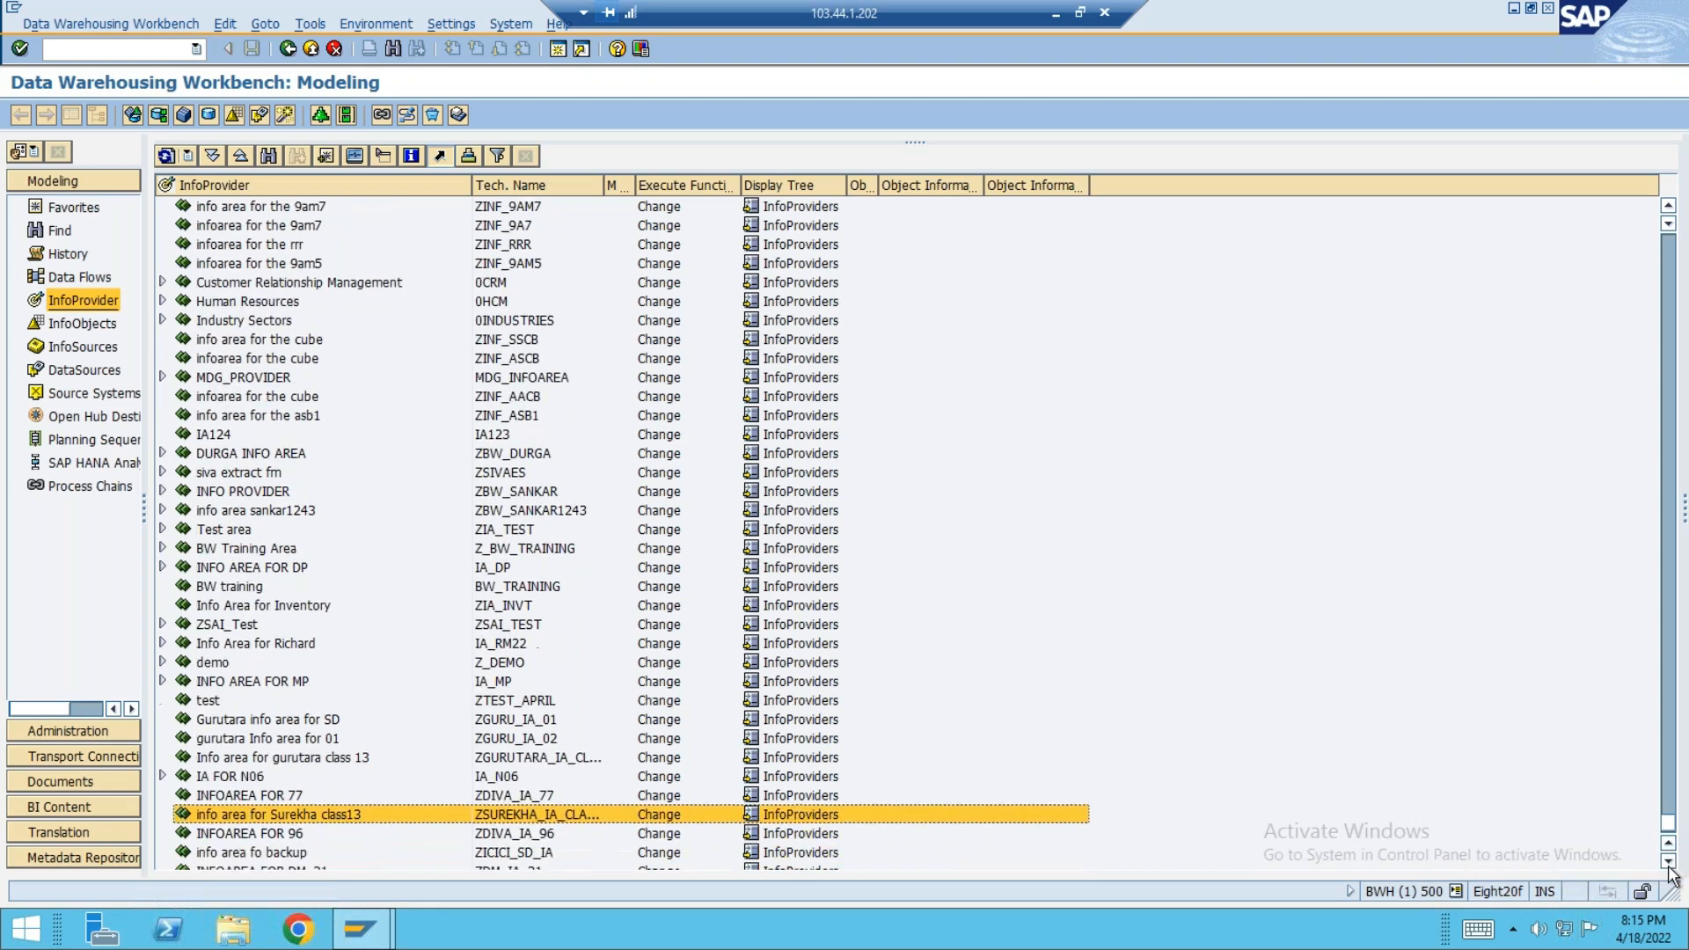
{"action": "scroll", "coordinate": [1670, 871], "scroll_direction": "down", "scroll_amount": 1}
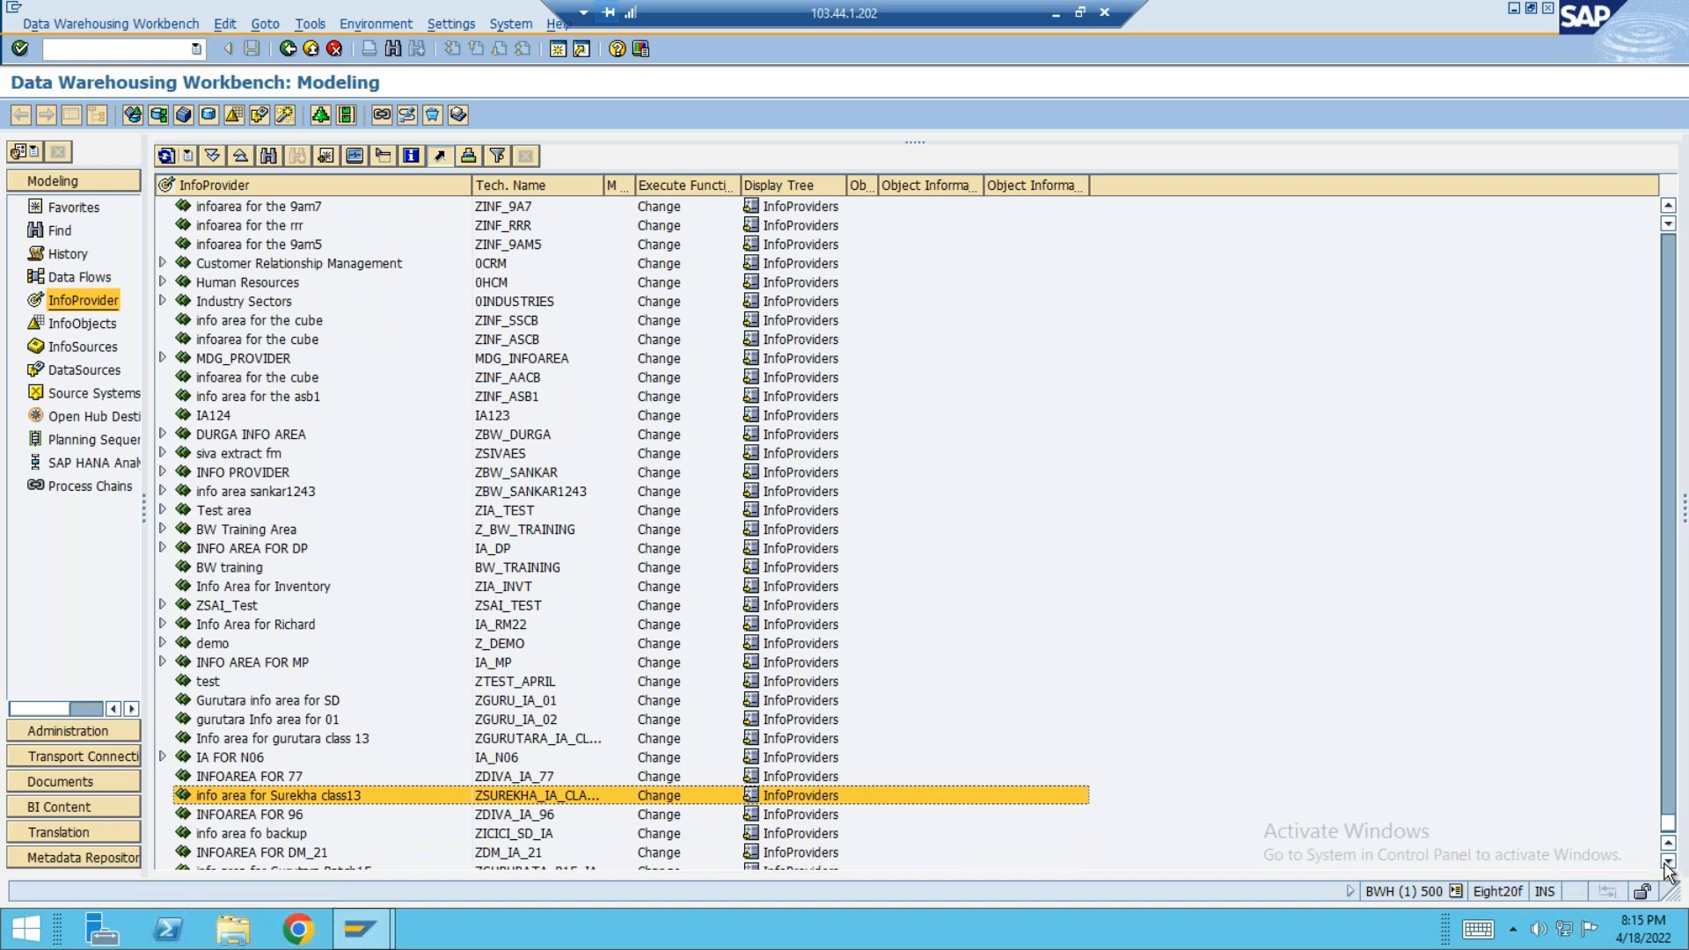
{"action": "scroll", "coordinate": [1670, 871], "scroll_direction": "down", "scroll_amount": 1}
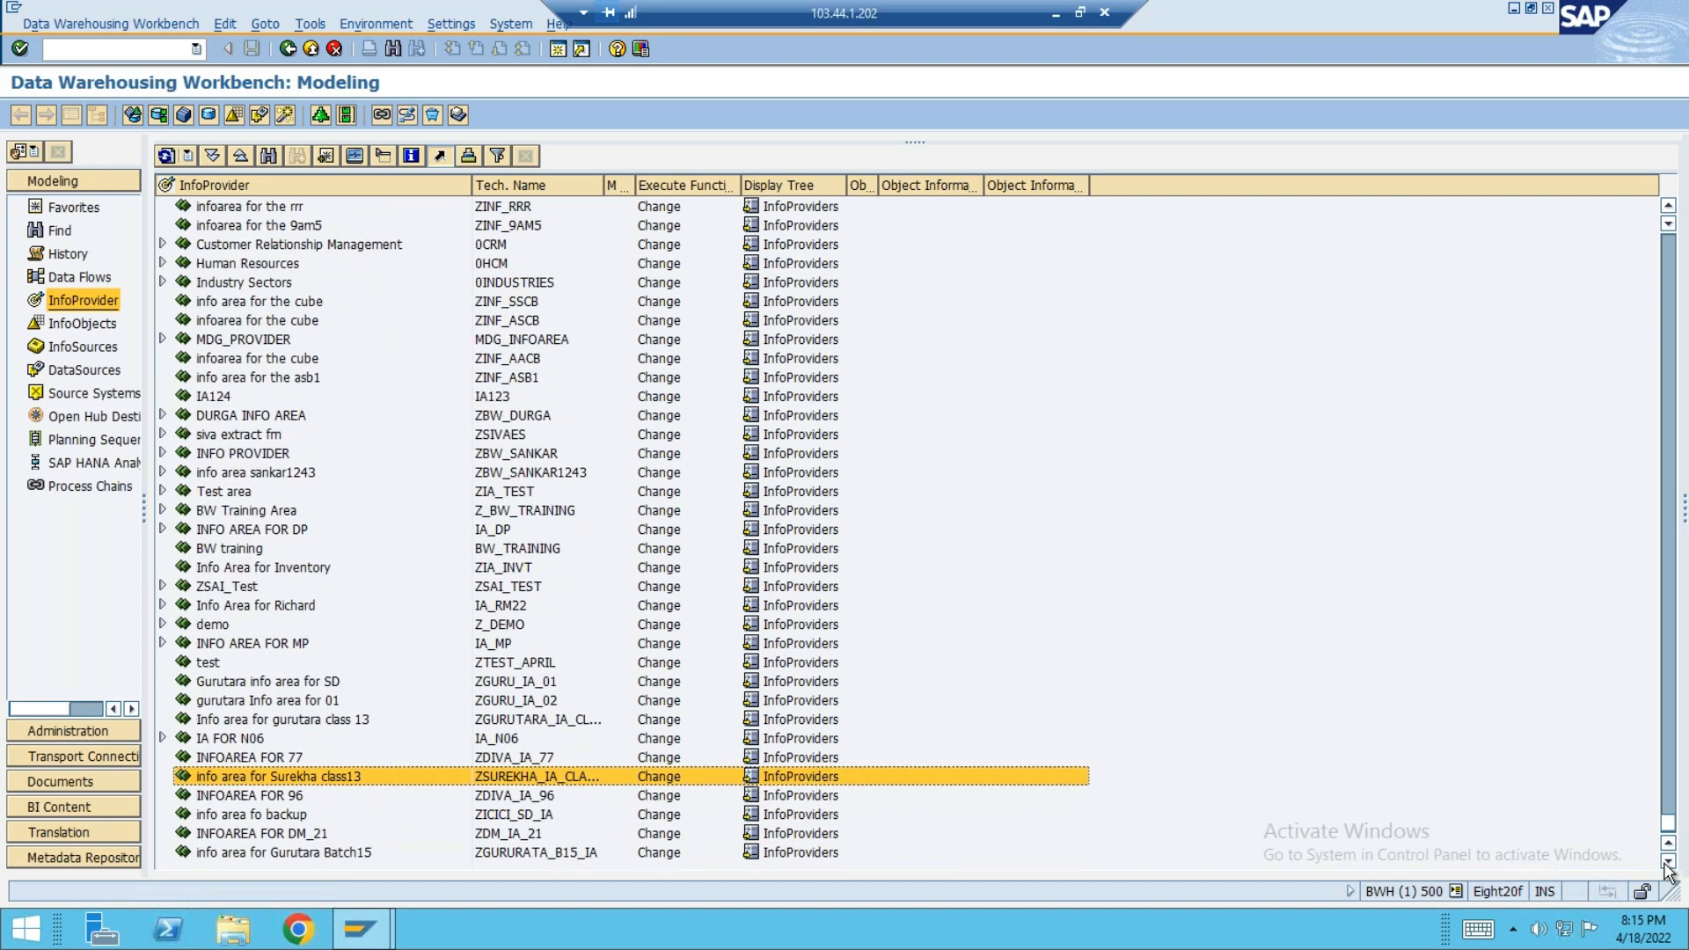
{"action": "left_click", "coordinate": [352, 854]}
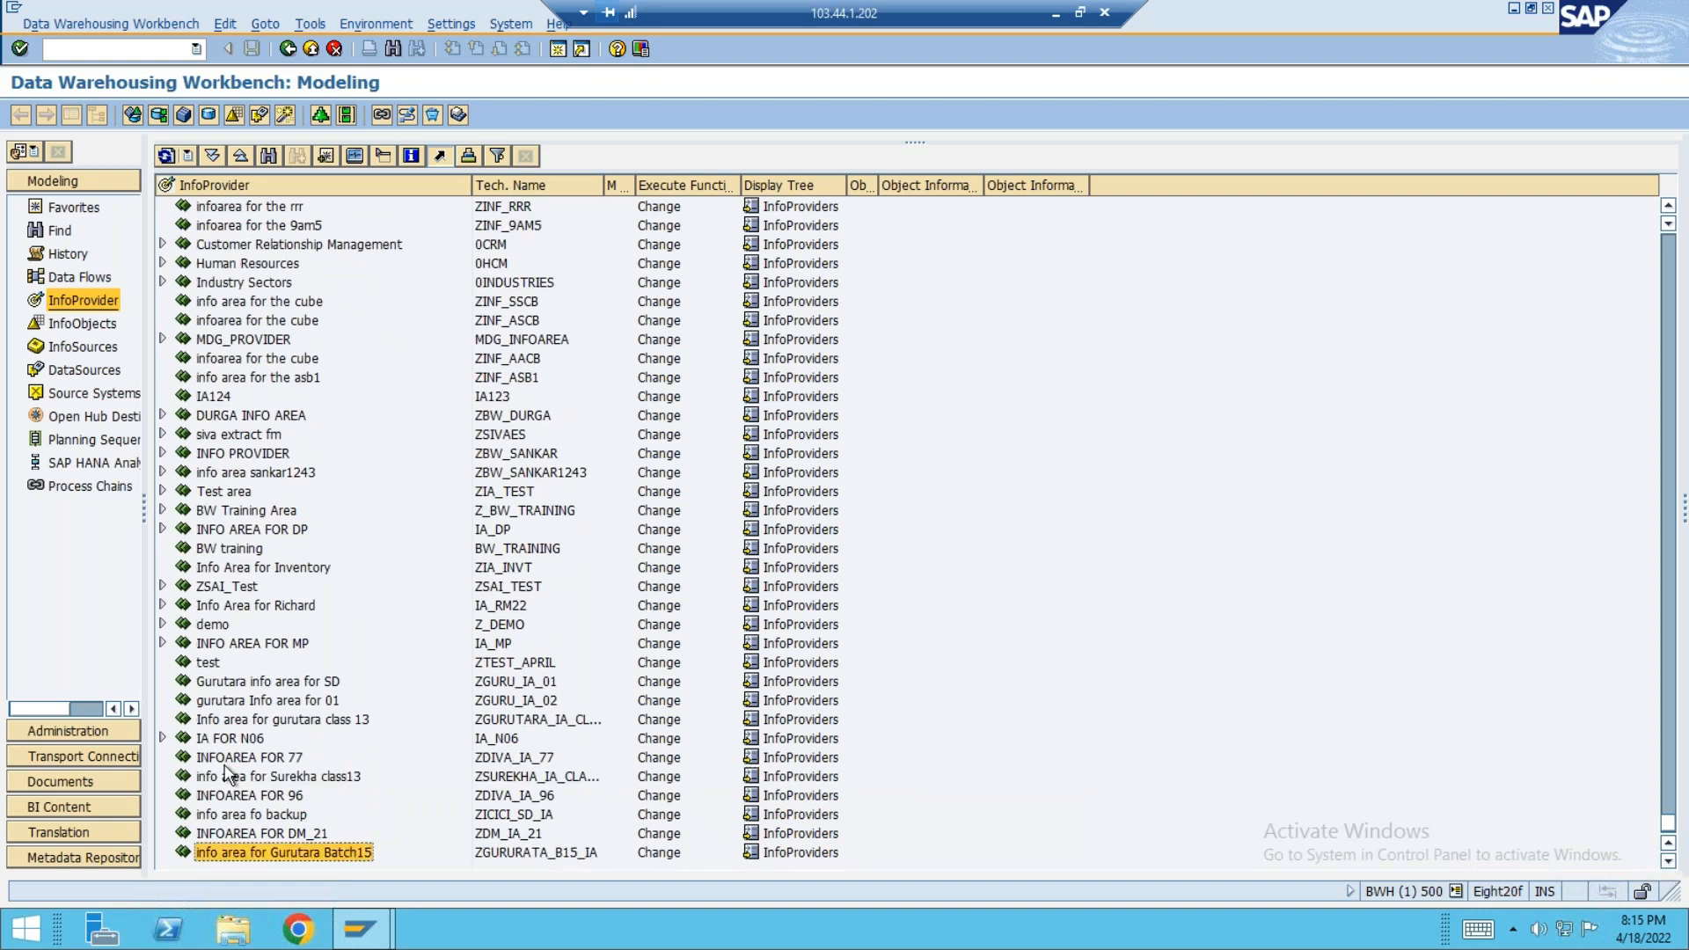
{"action": "left_click", "coordinate": [88, 326]}
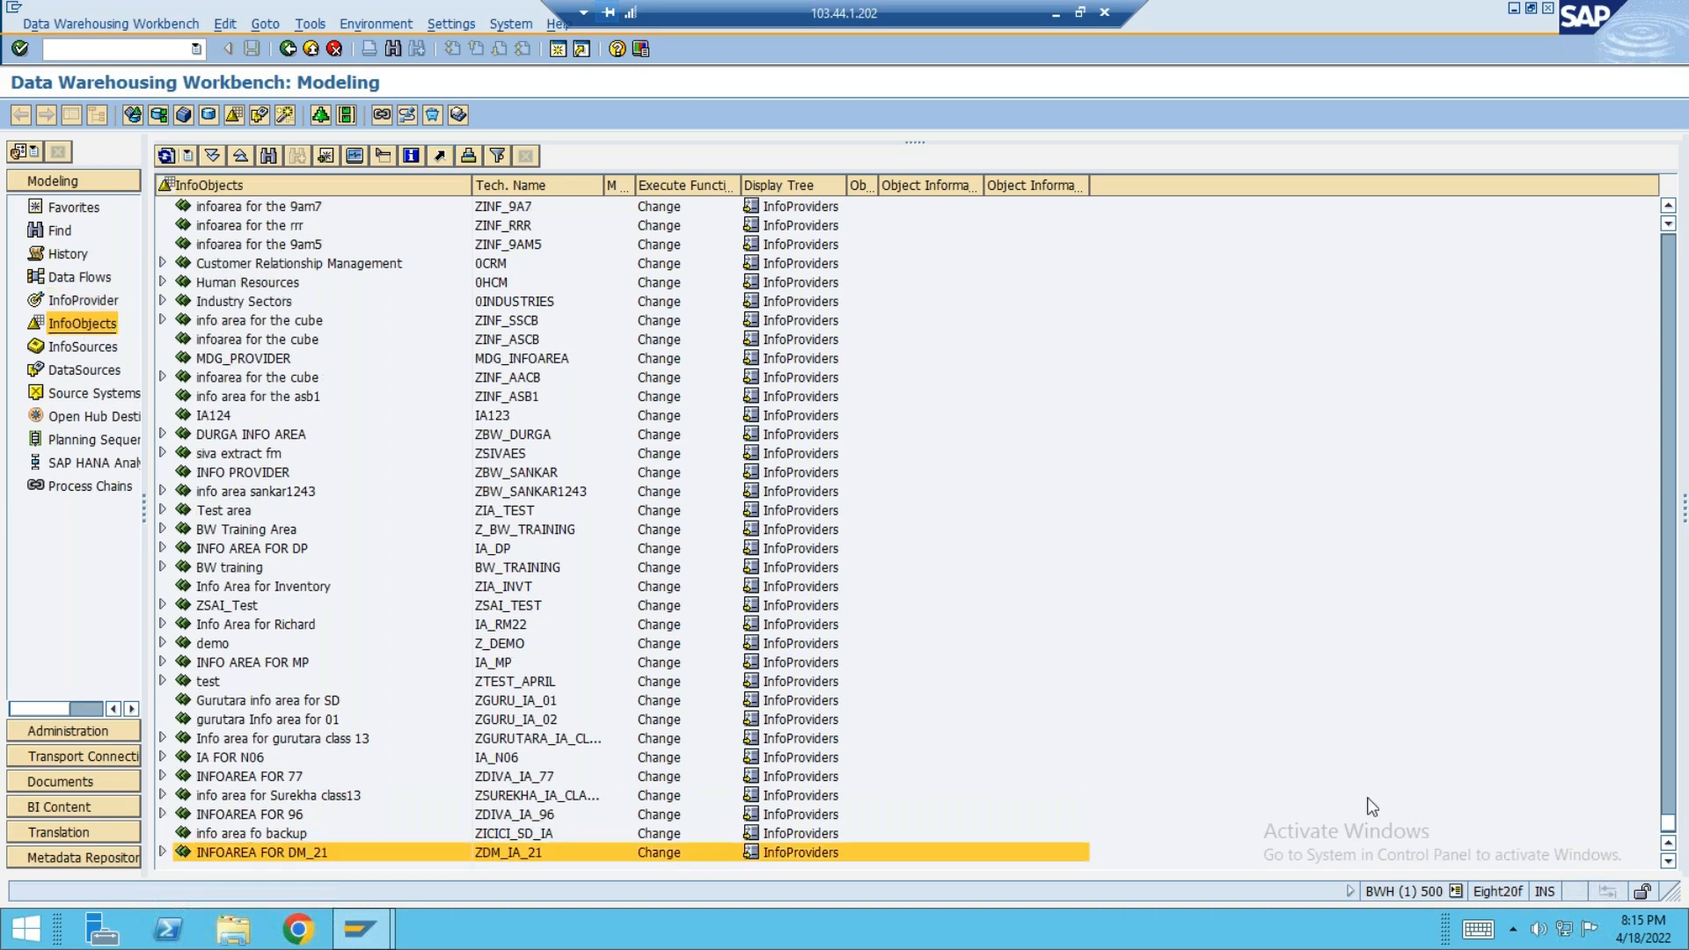
{"action": "left_click", "coordinate": [166, 158]}
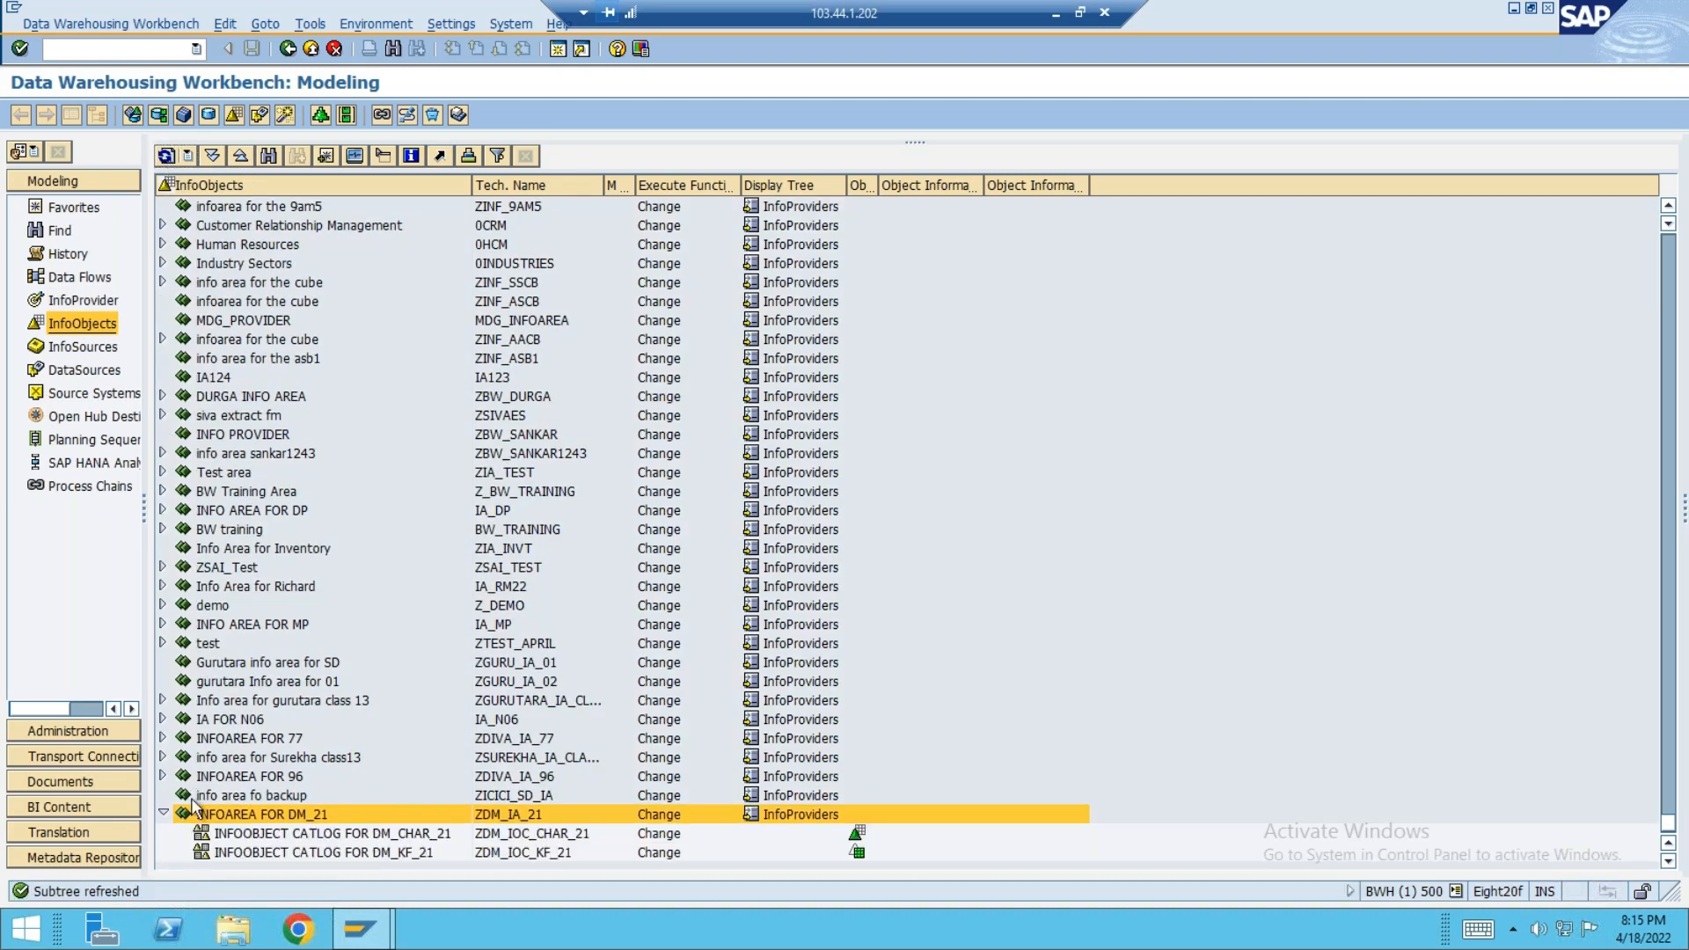
{"action": "left_click", "coordinate": [164, 813]}
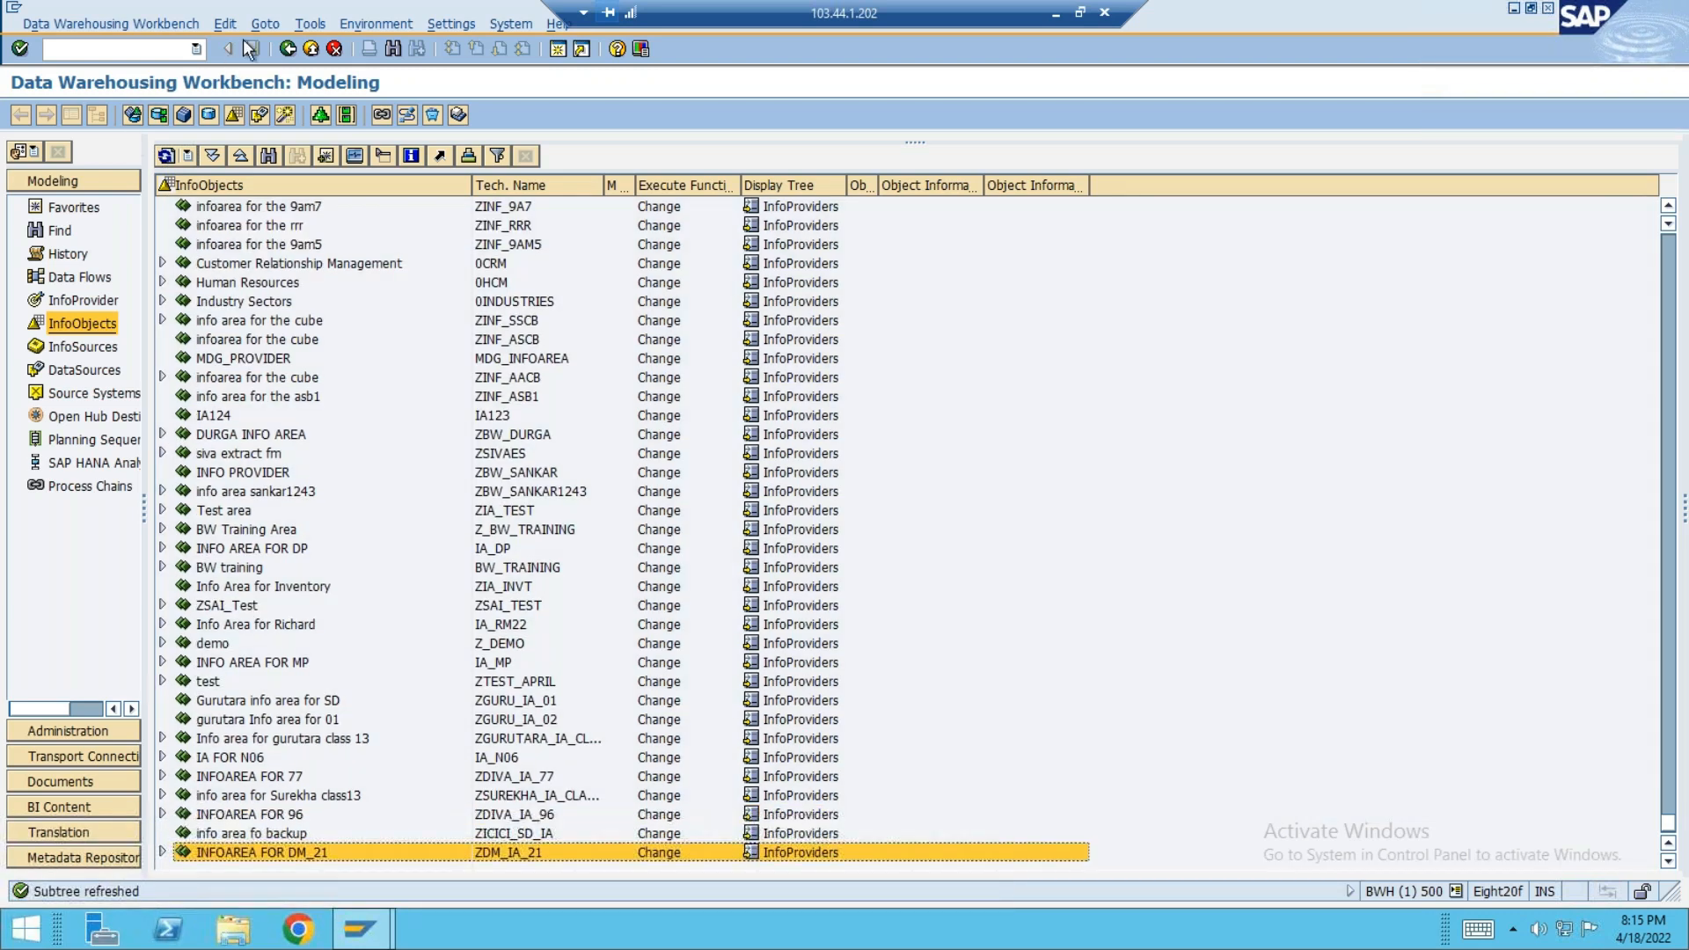
- Reopen the workbench with transaction rsa1 and select the Gurutara Batch15 InfoArea
{"action": "left_click", "coordinate": [289, 50]}
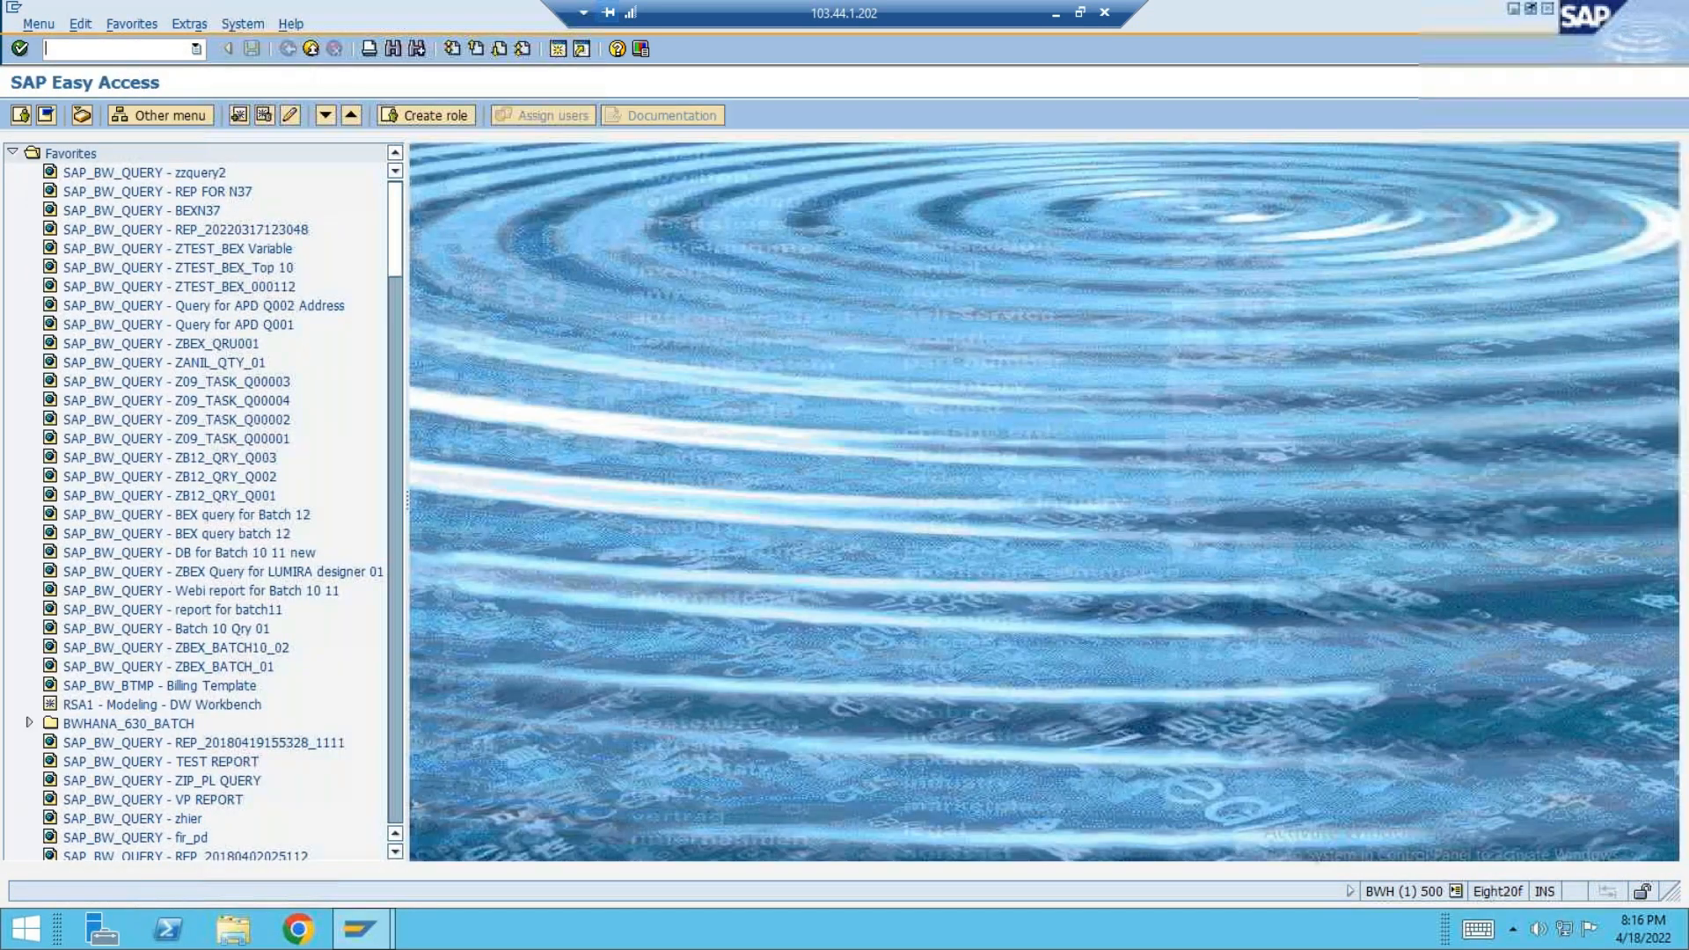
{"action": "type", "text": "rsa1"}
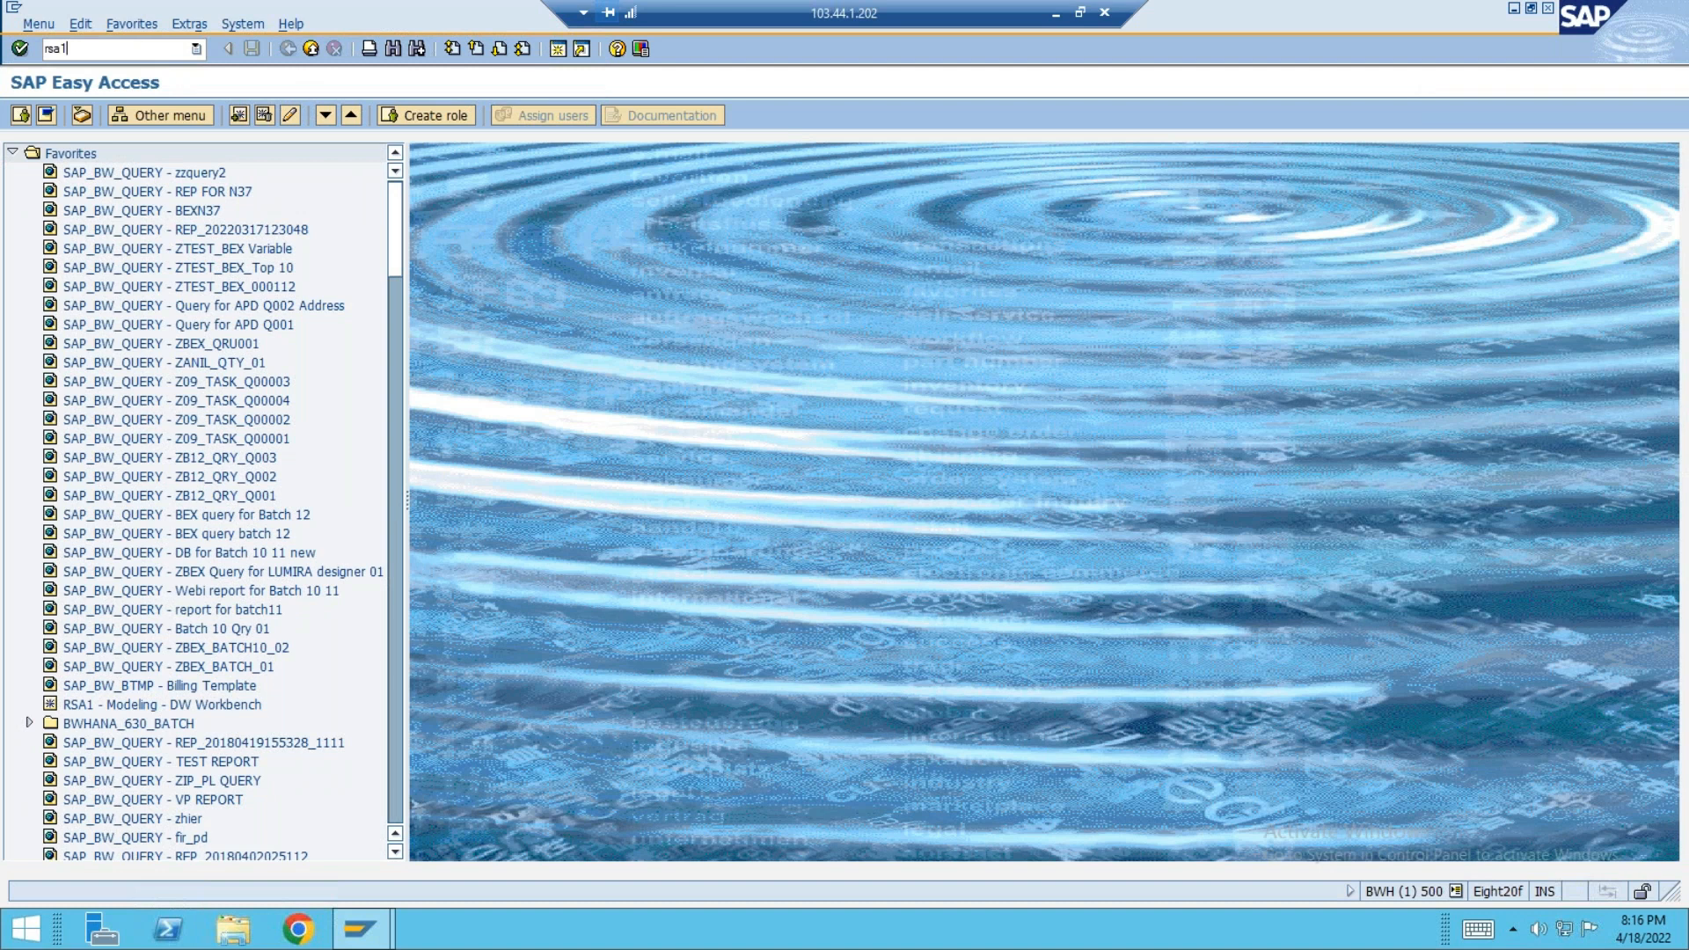
{"action": "key", "text": "Return"}
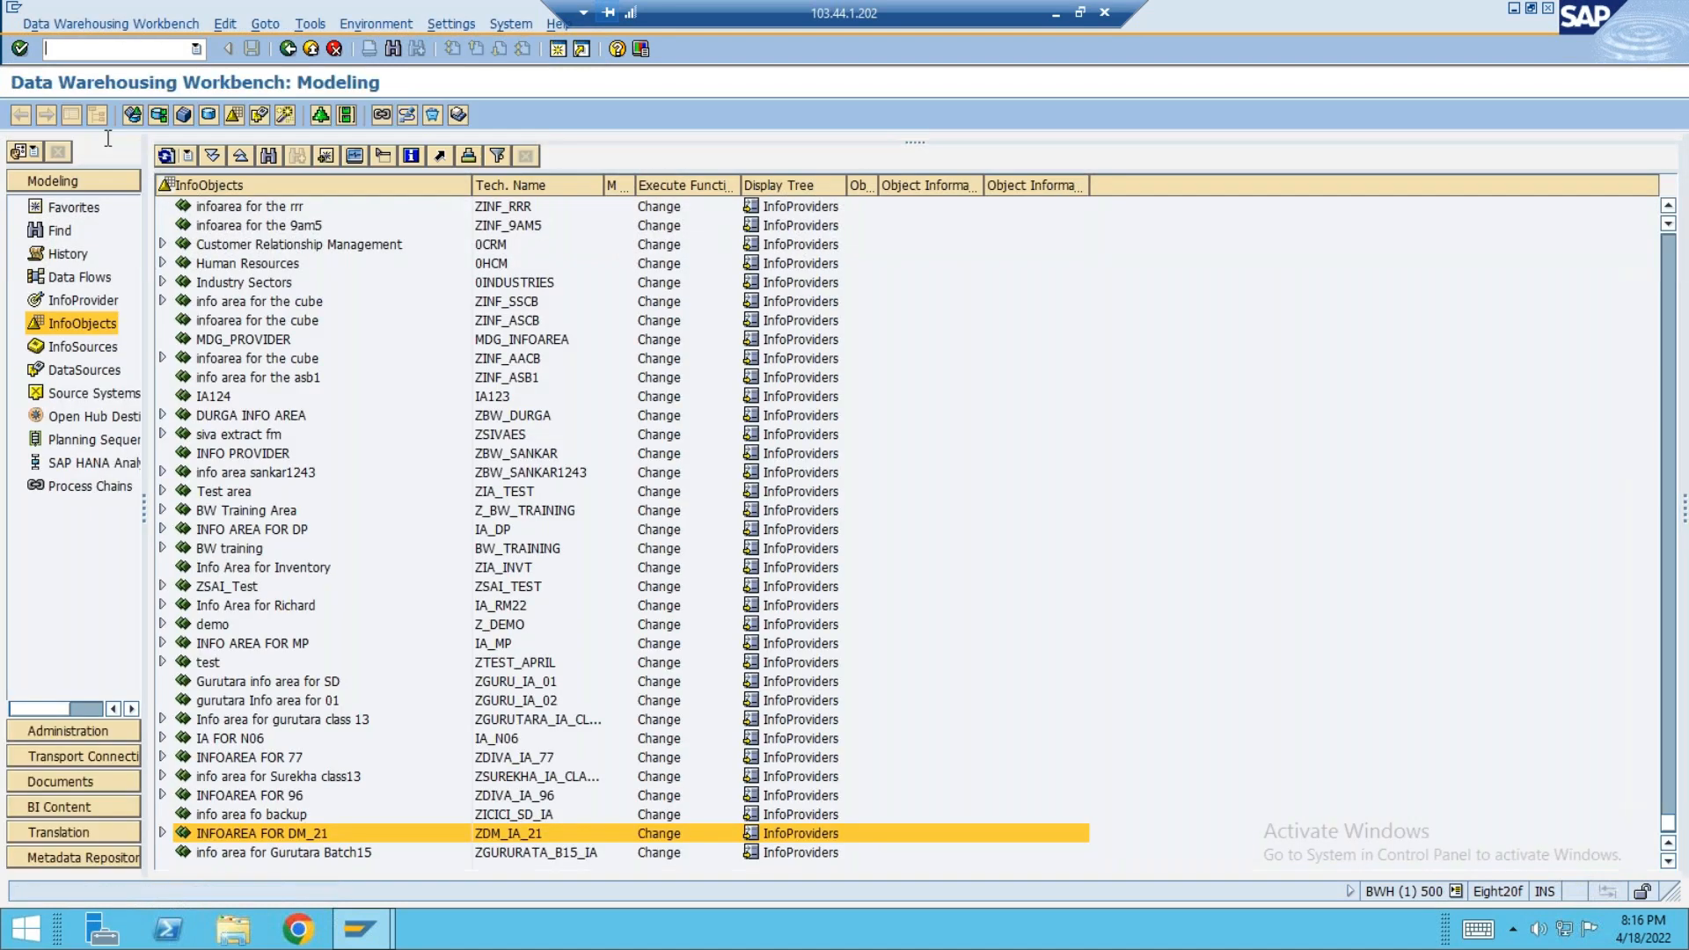
{"action": "left_click", "coordinate": [257, 853]}
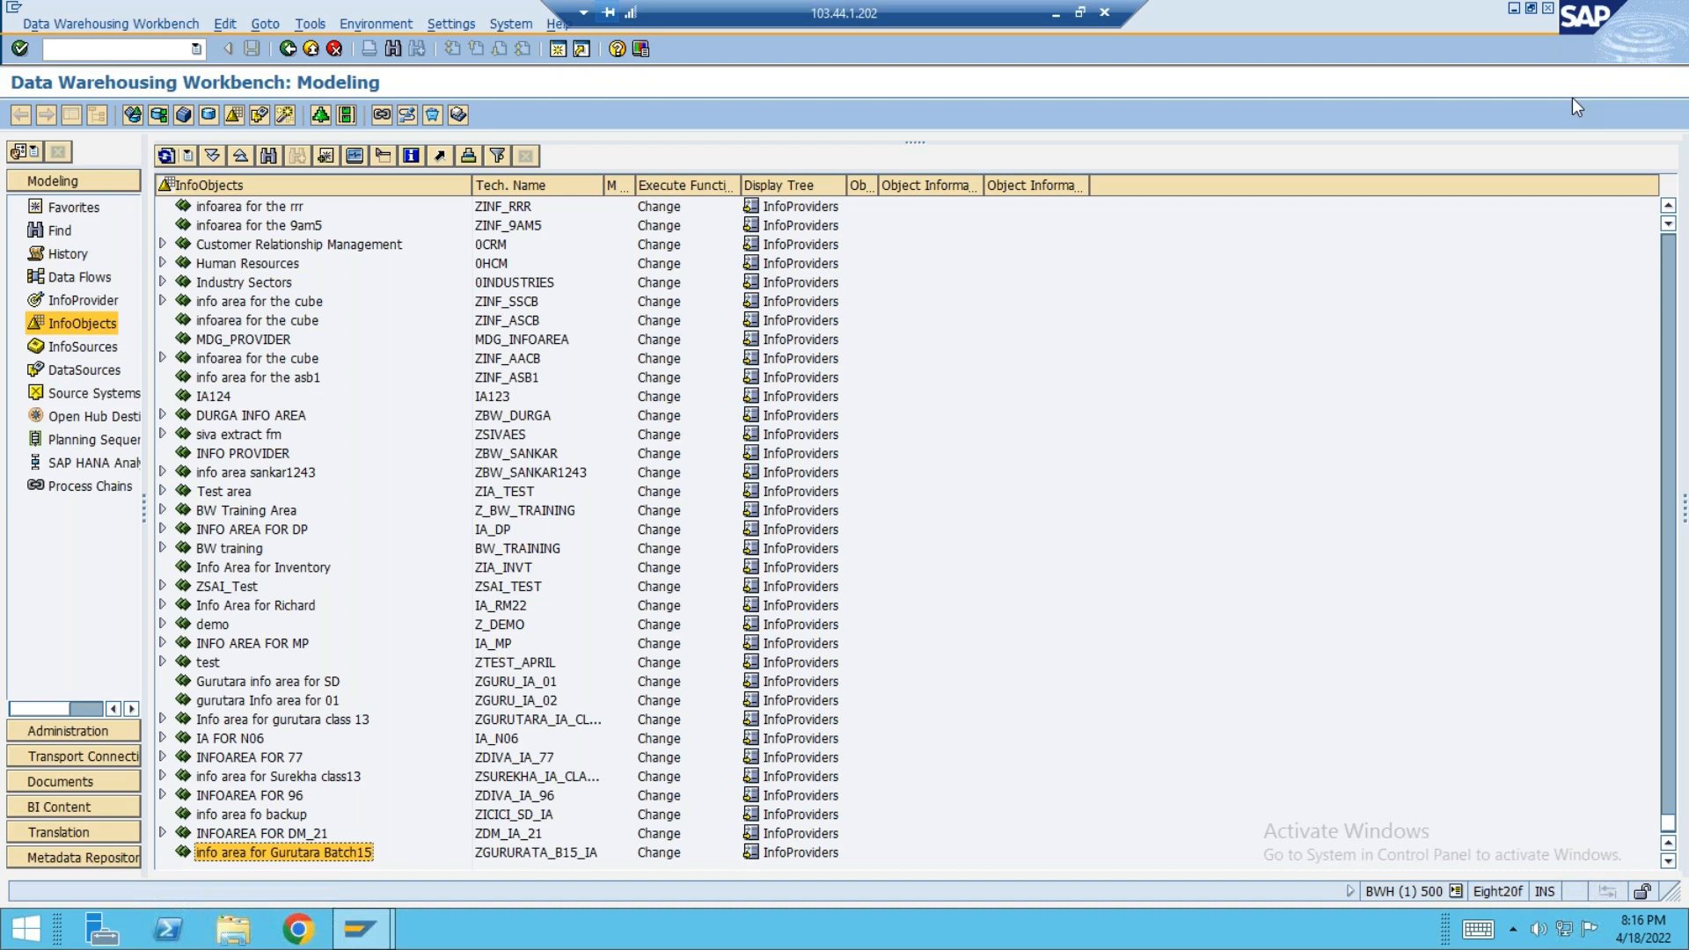
- Create characteristic catalog ZGURU_IOC_CHAR_15, 'IOC for guru B15', in the Batch15 InfoArea
{"action": "right_click", "coordinate": [238, 859]}
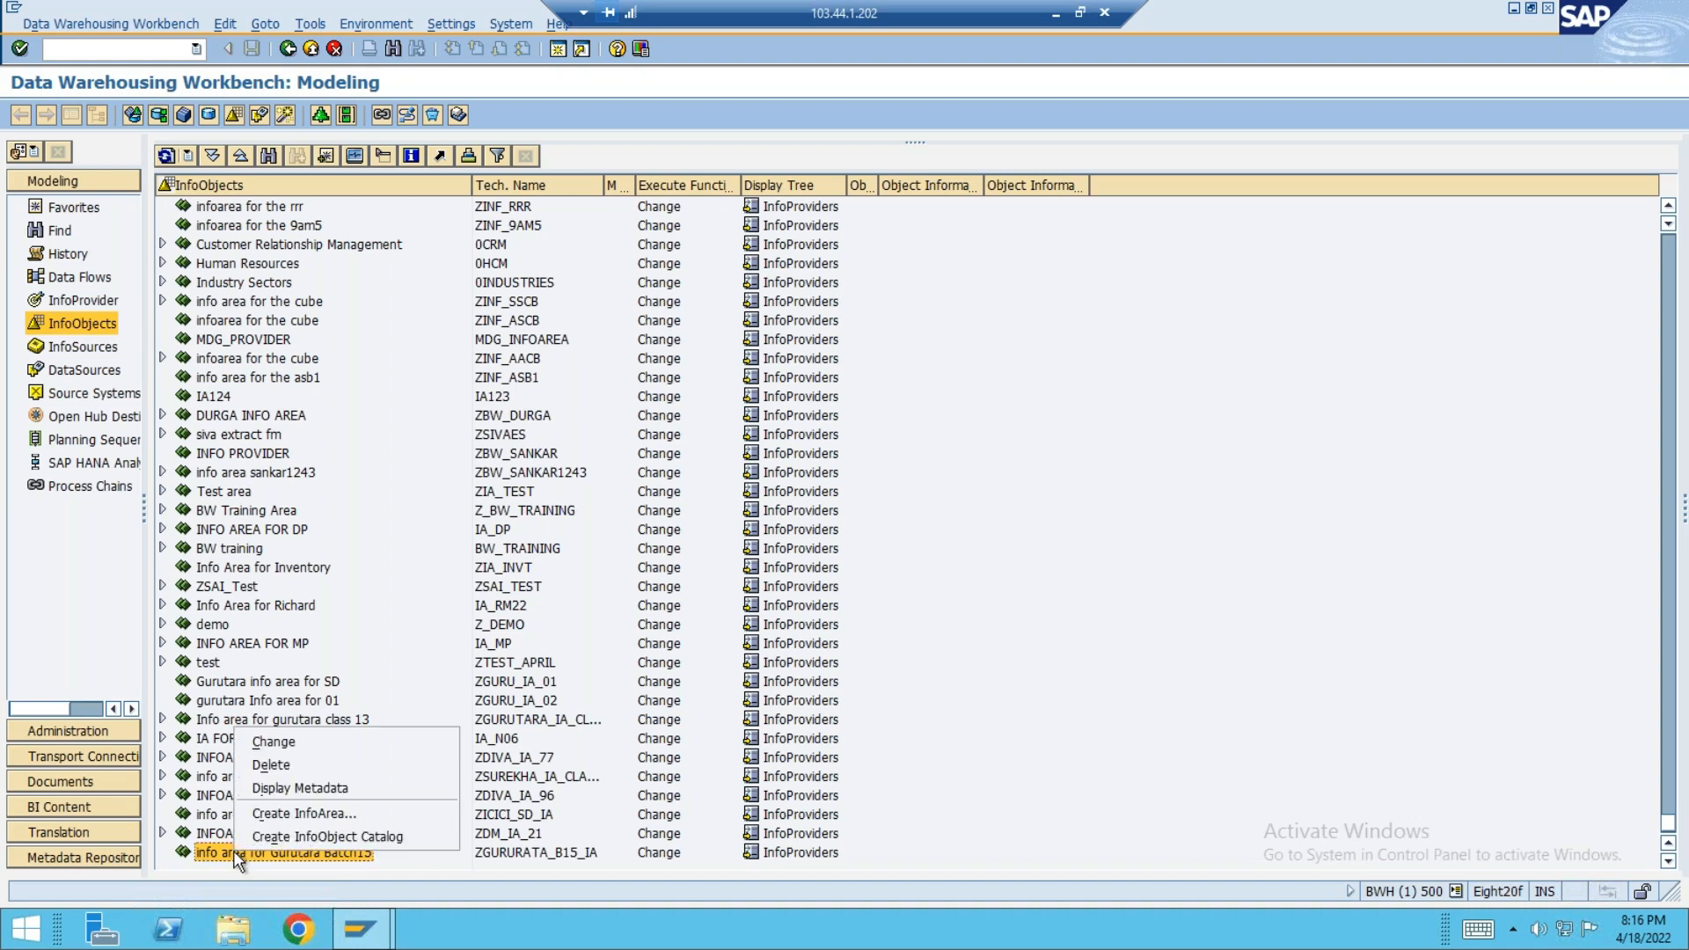
{"action": "left_click", "coordinate": [336, 835]}
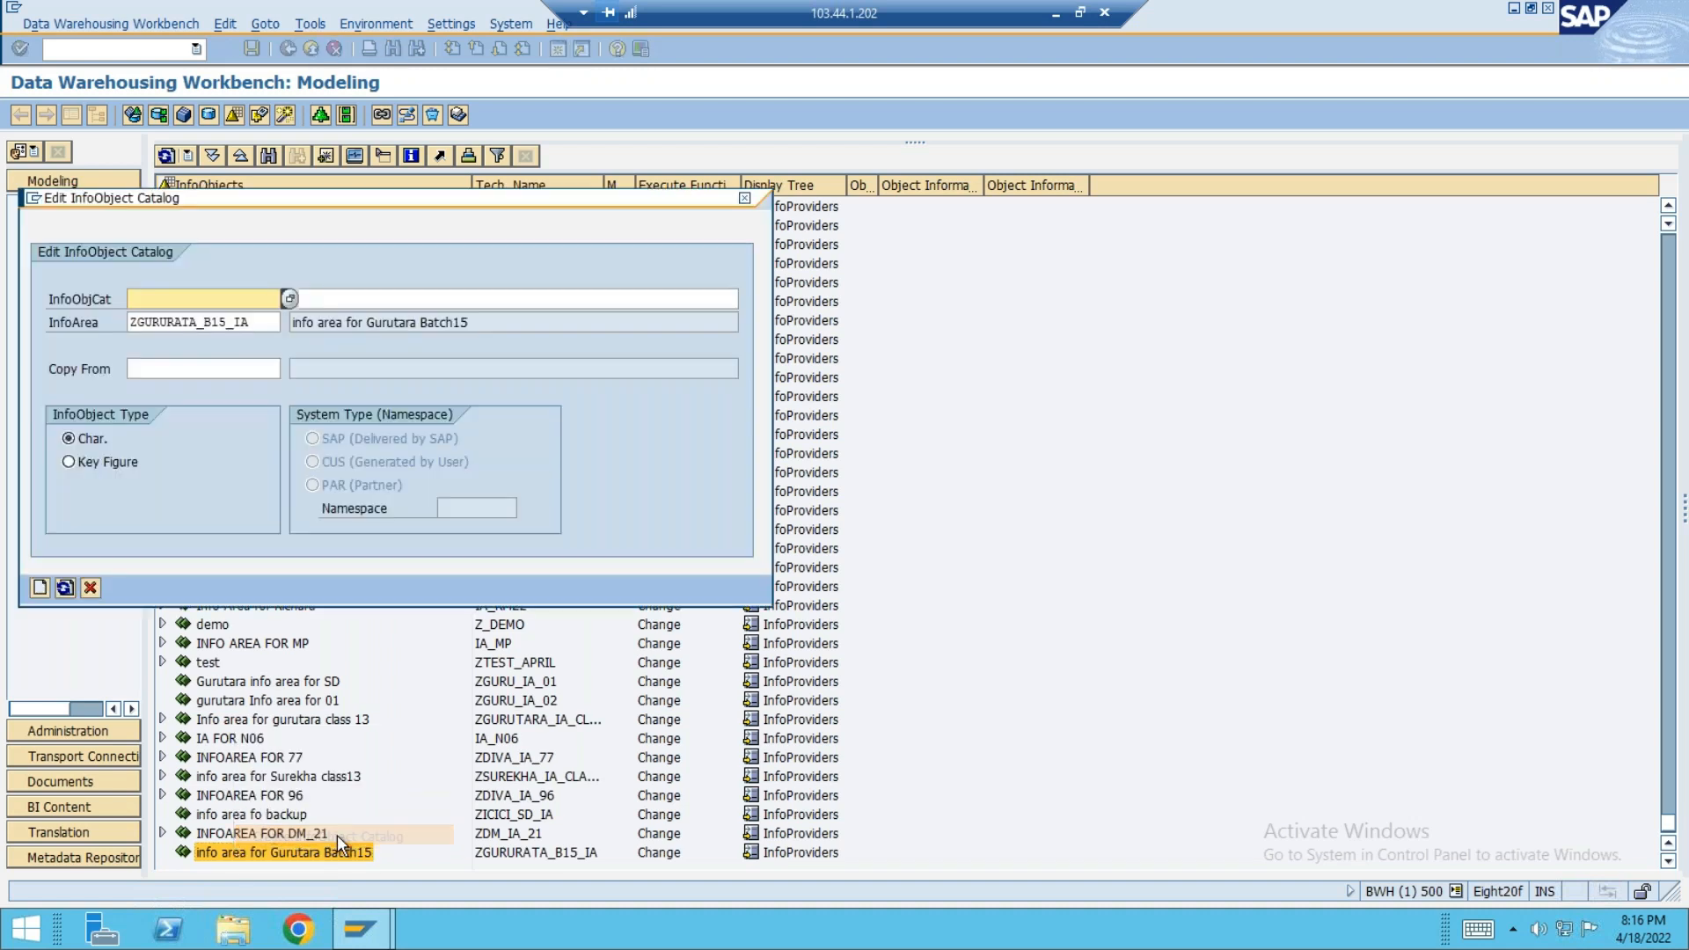
{"action": "type", "text": "ZGURU"}
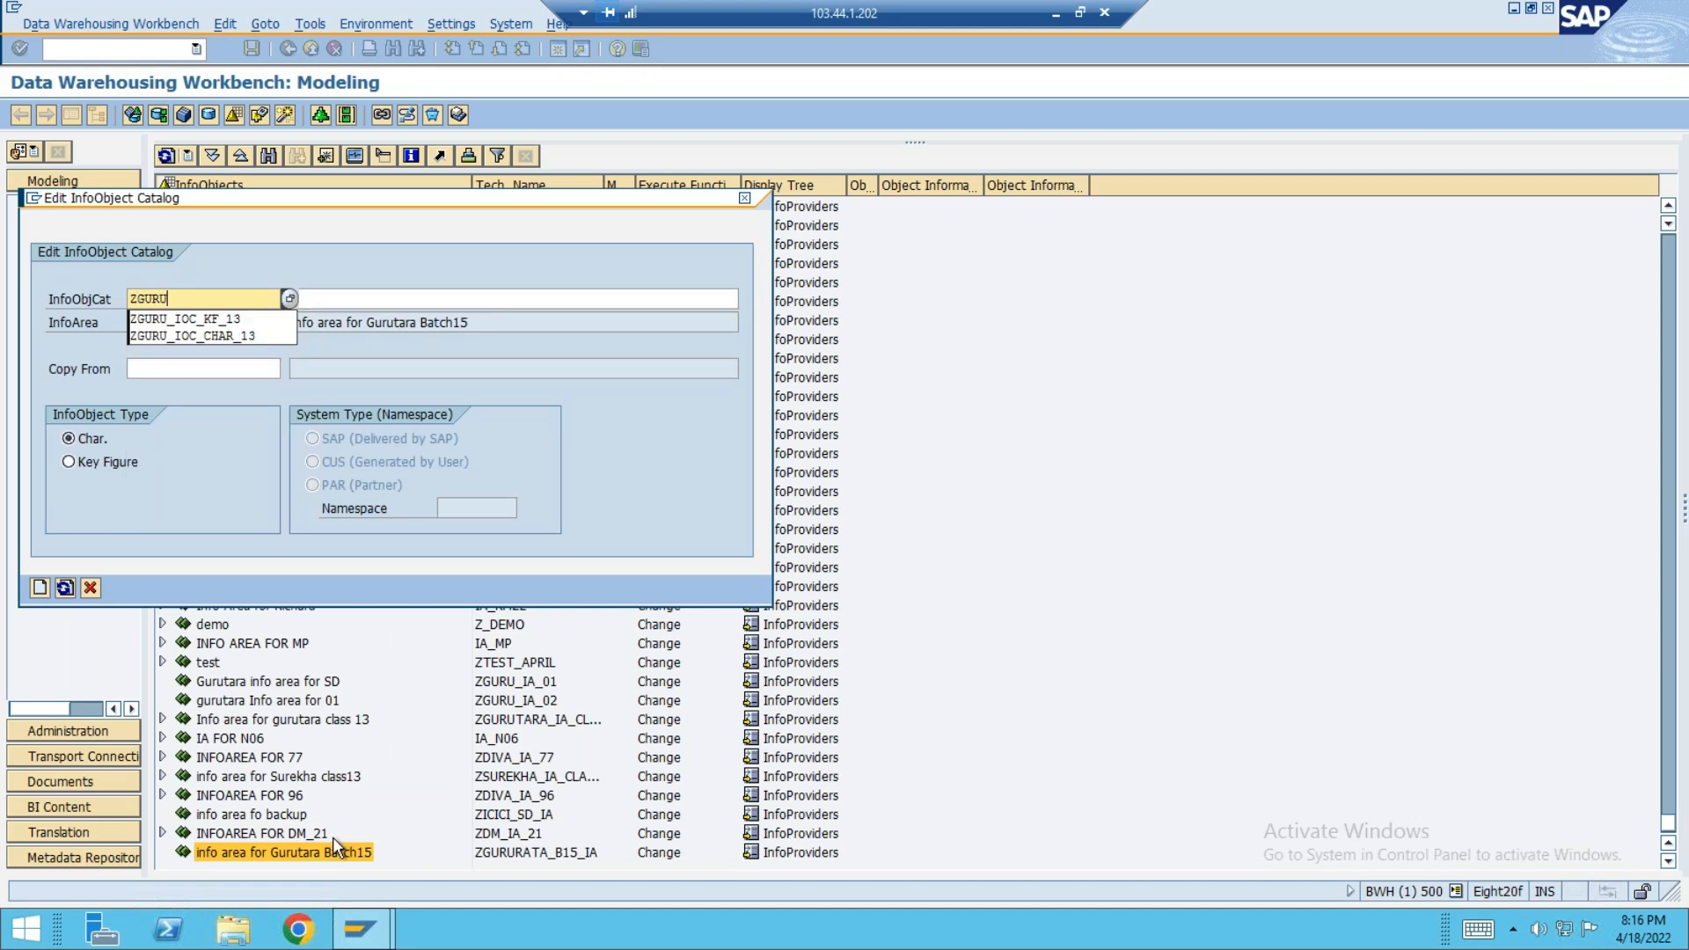
{"action": "left_click", "coordinate": [243, 336]}
{"action": "key", "text": "BackSpace"}
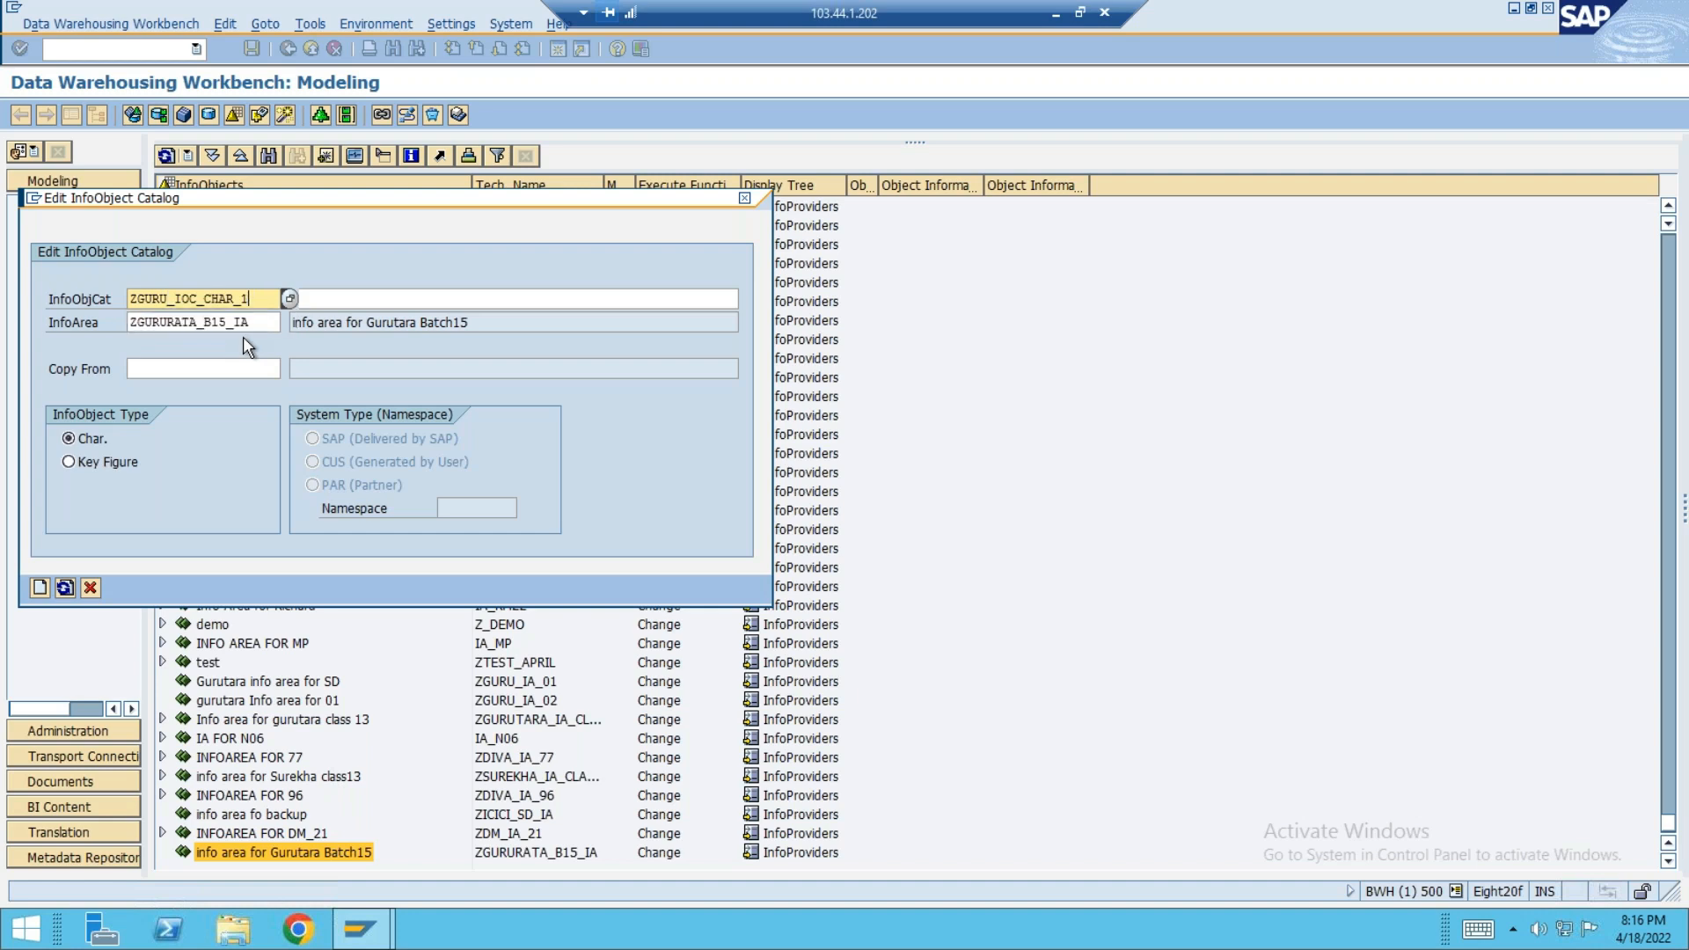
{"action": "key", "text": "Tab"}
{"action": "type", "text": "IOC for guru B15"}
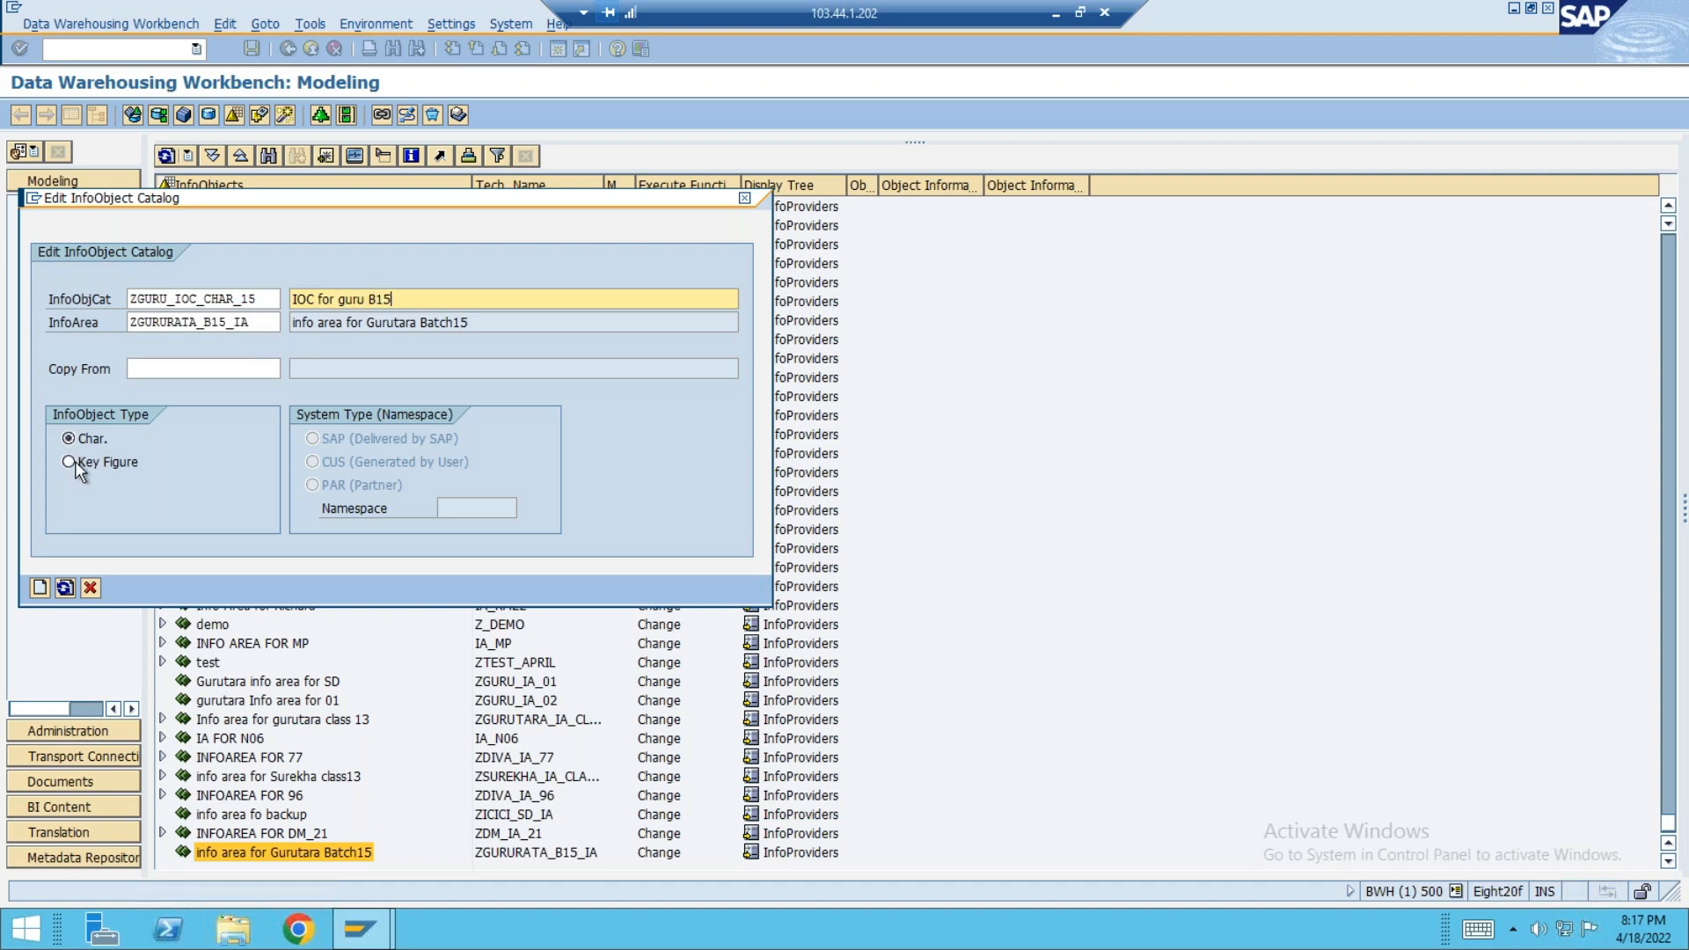
{"action": "left_click", "coordinate": [41, 586]}
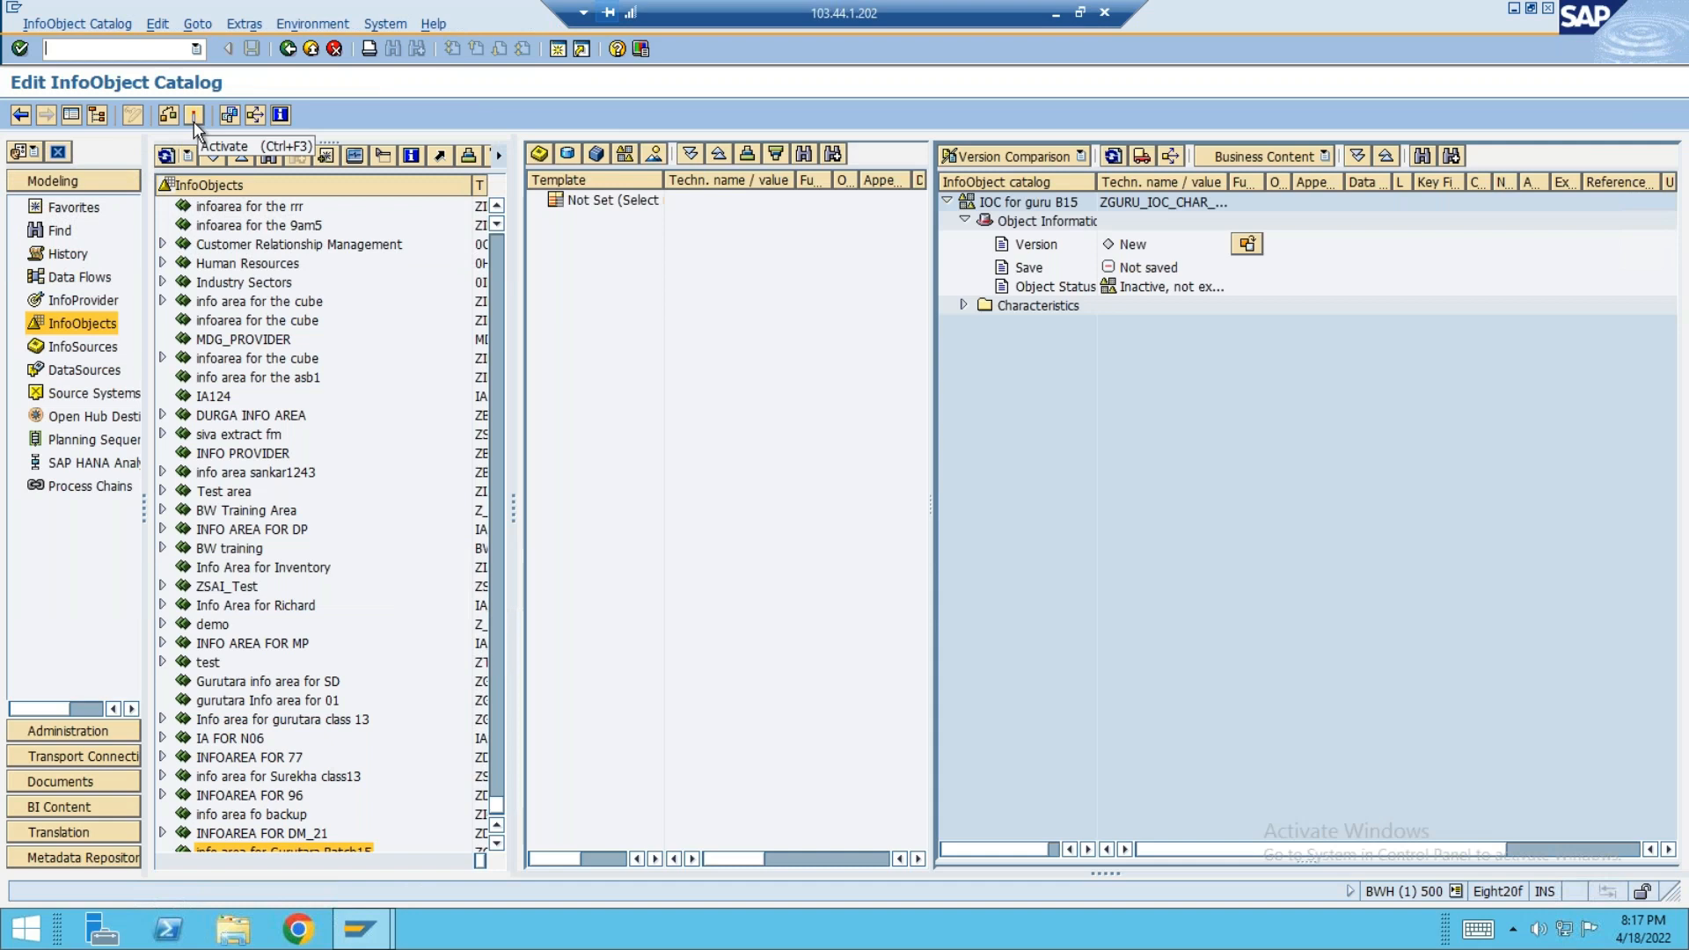
- Activate the catalog and save its object directory entry in package ZBW
{"action": "left_click", "coordinate": [194, 121]}
{"action": "left_click", "coordinate": [352, 299]}
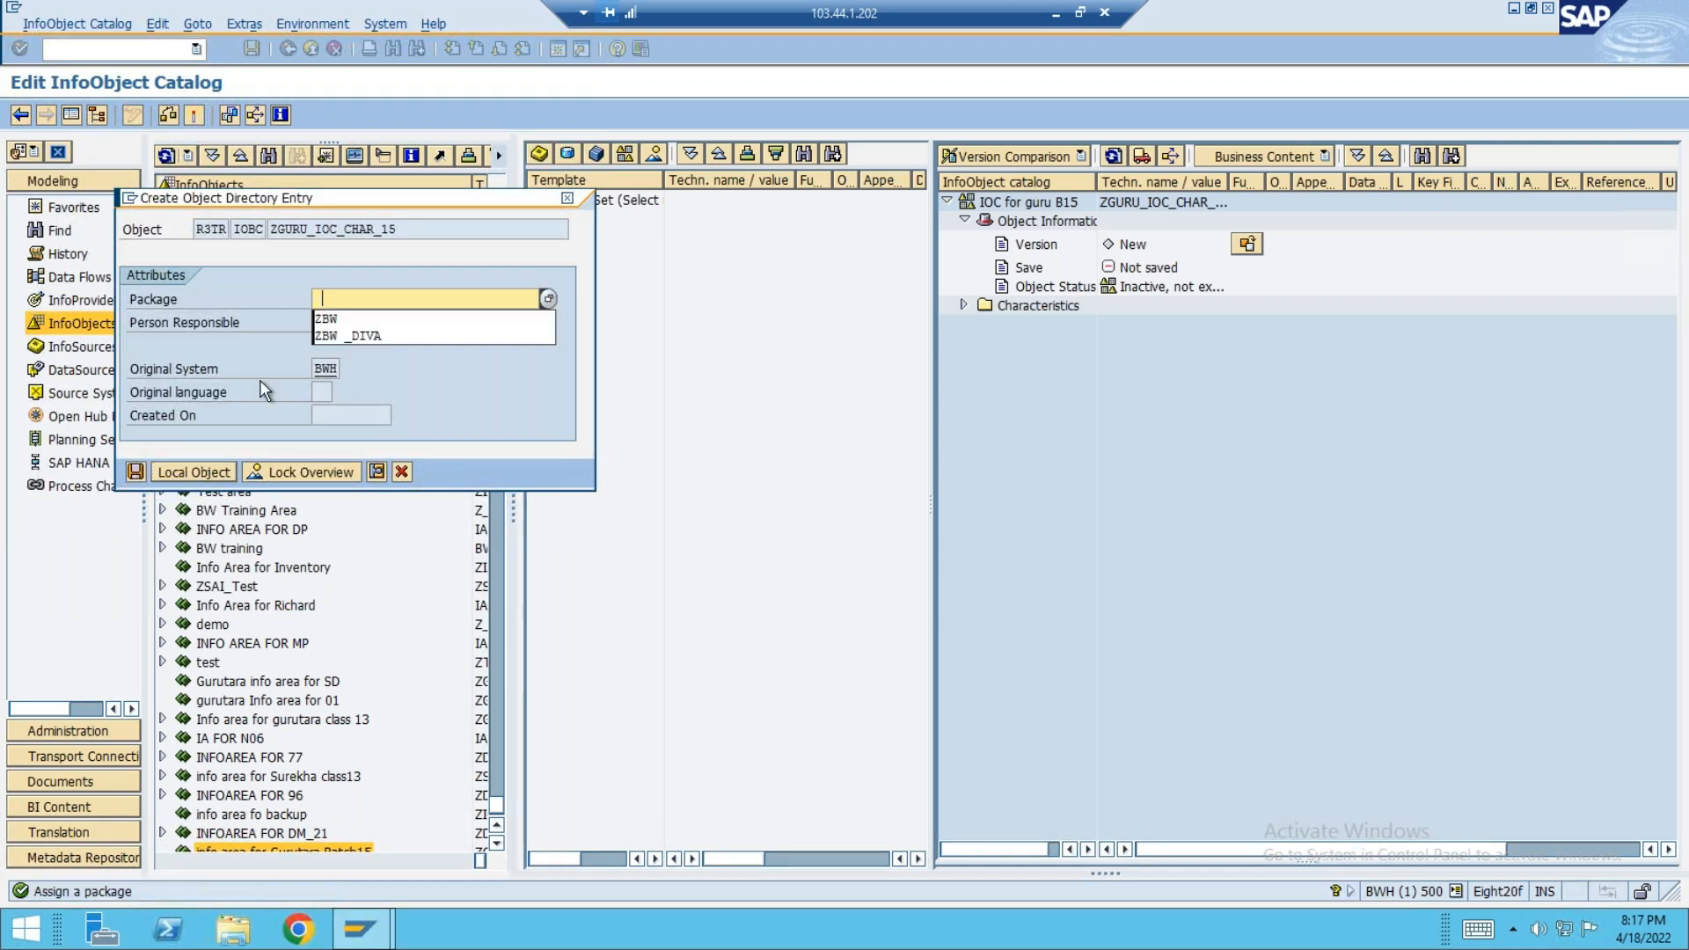
{"action": "left_click", "coordinate": [340, 320]}
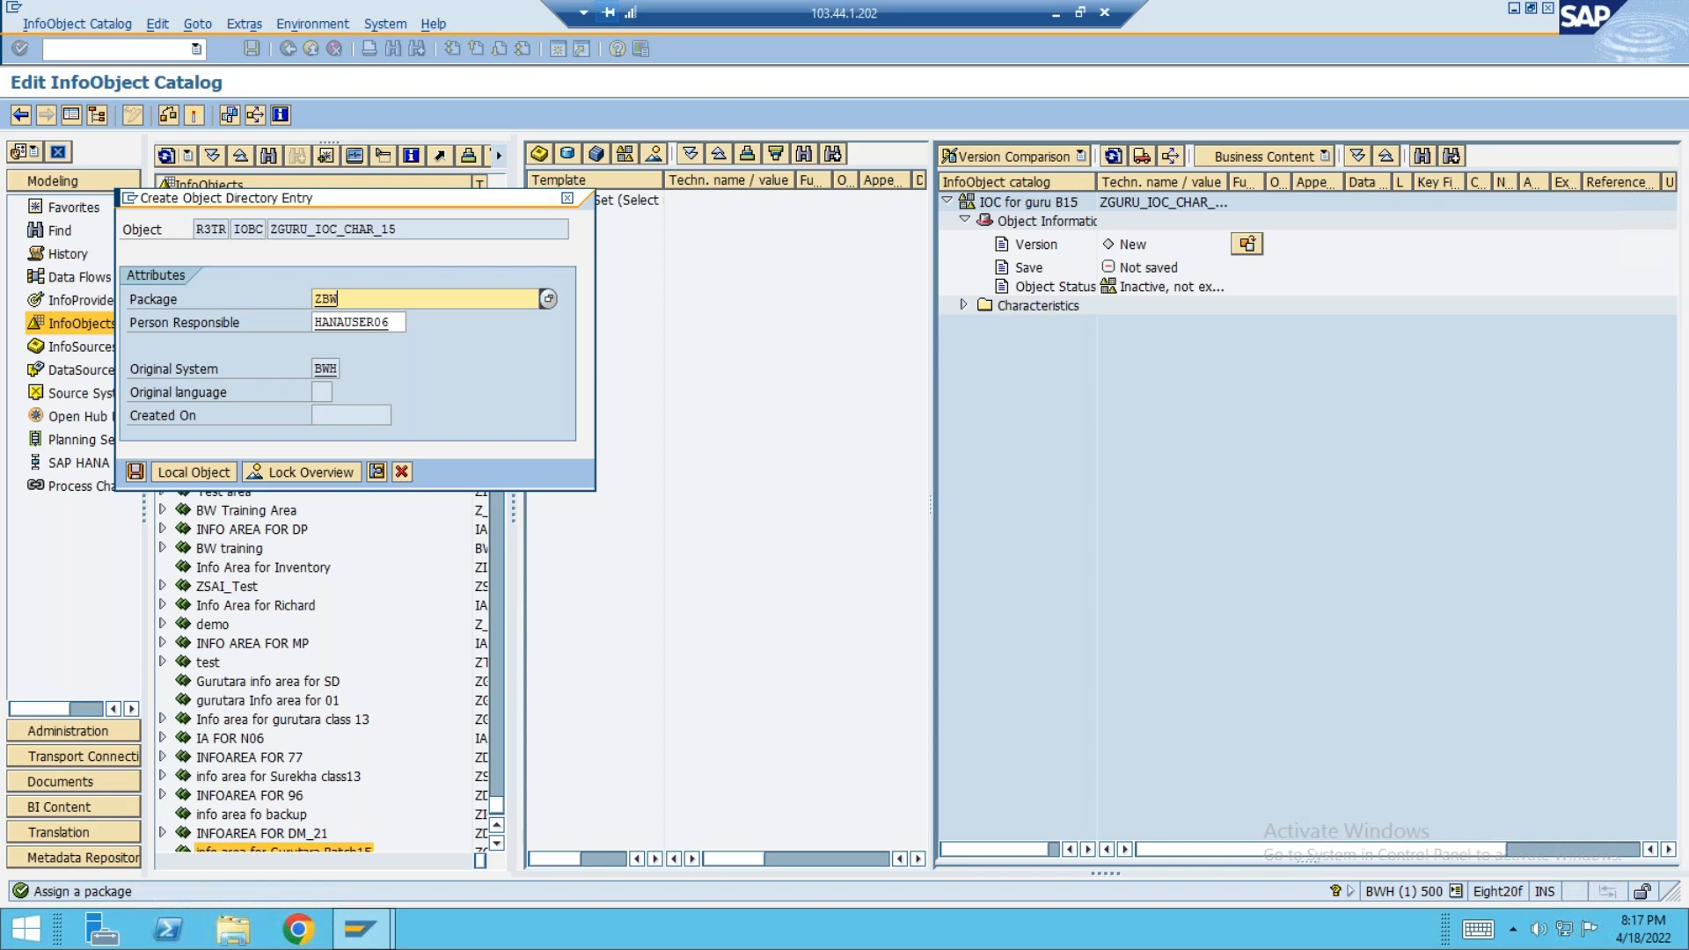
{"action": "left_click", "coordinate": [135, 473]}
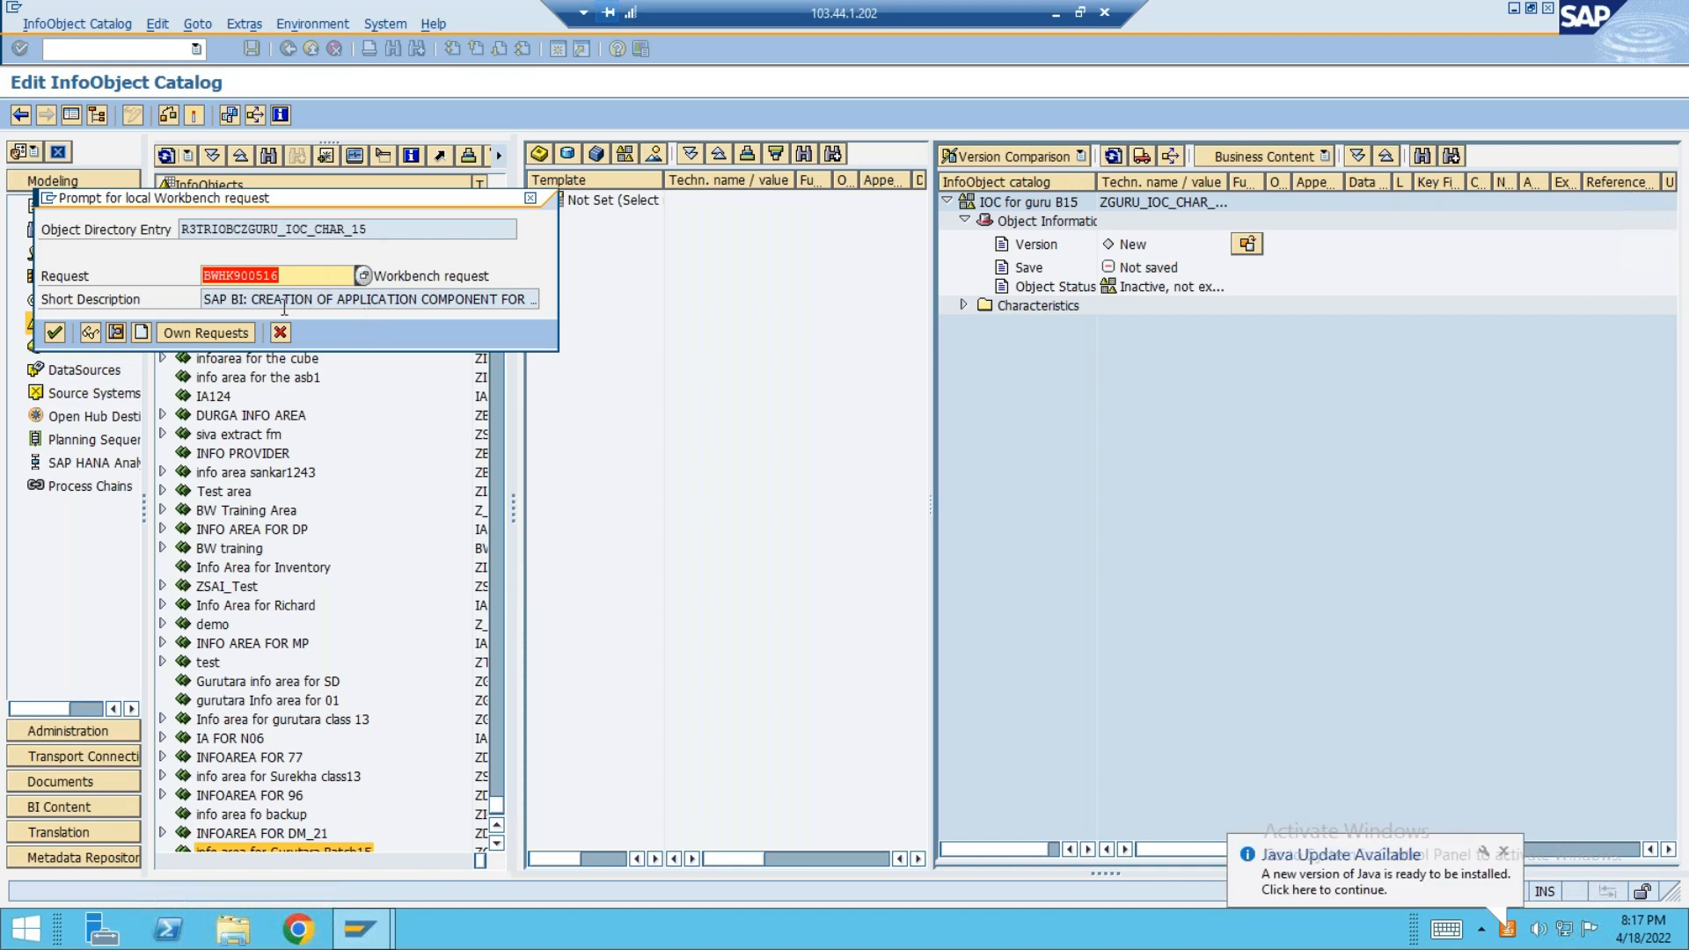
- Record it on a new workbench request described 'GURUTARA B15' and finish activation
{"action": "left_click", "coordinate": [363, 276]}
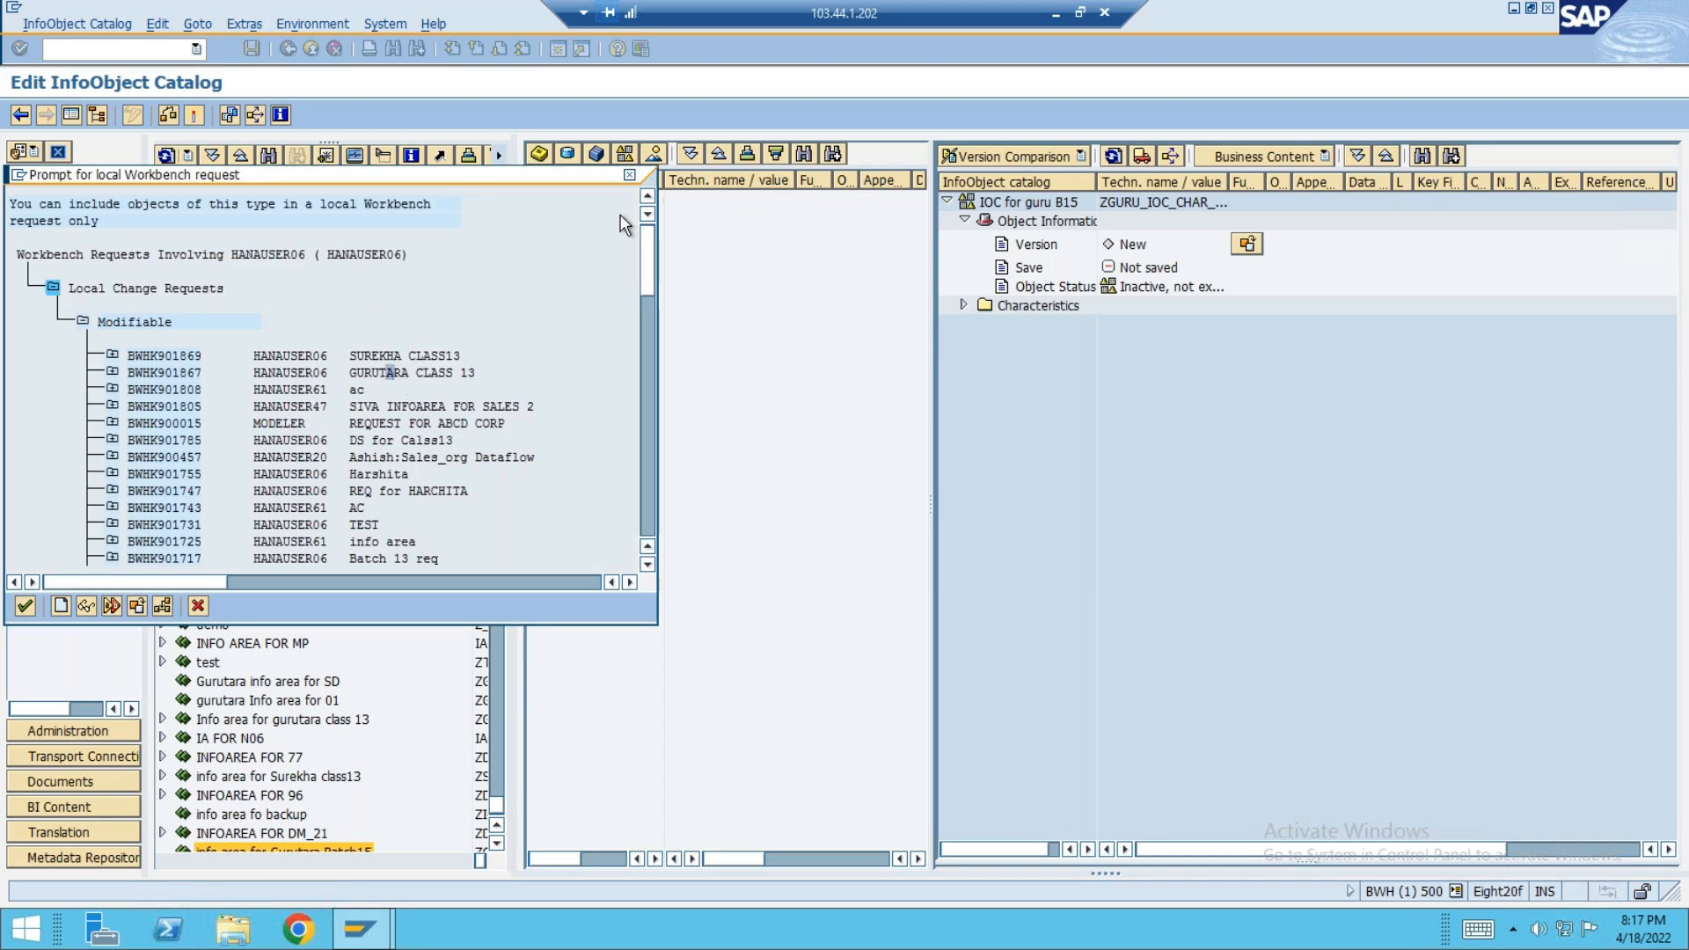
{"action": "left_click", "coordinate": [628, 176]}
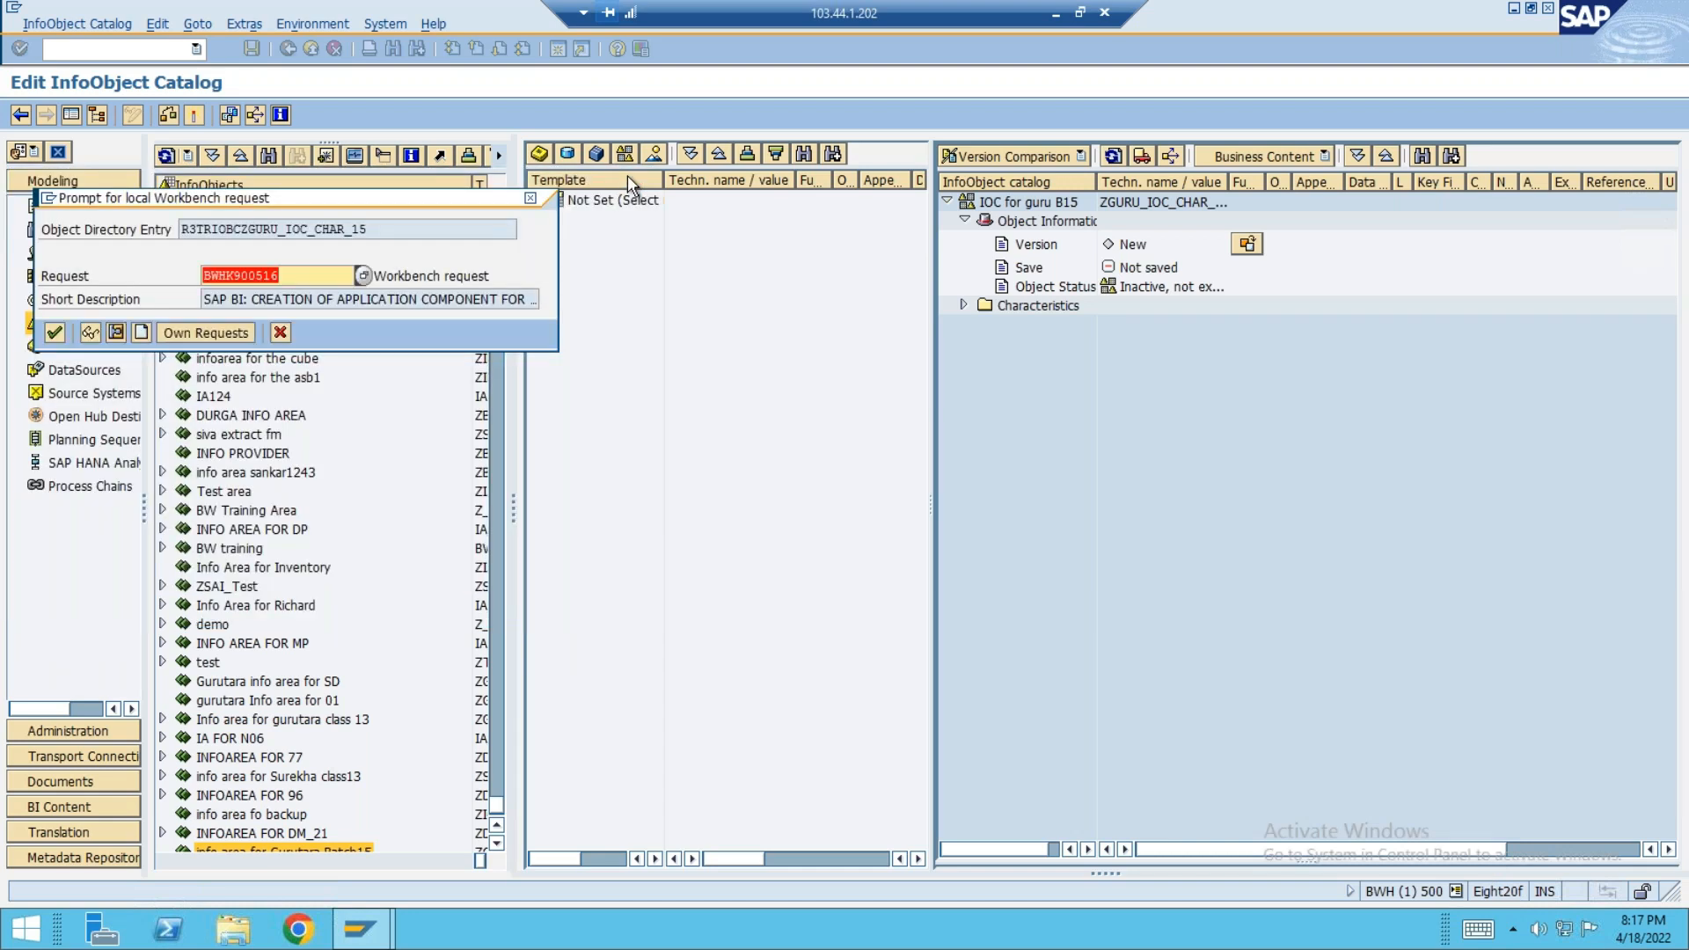
{"action": "left_click", "coordinate": [141, 332]}
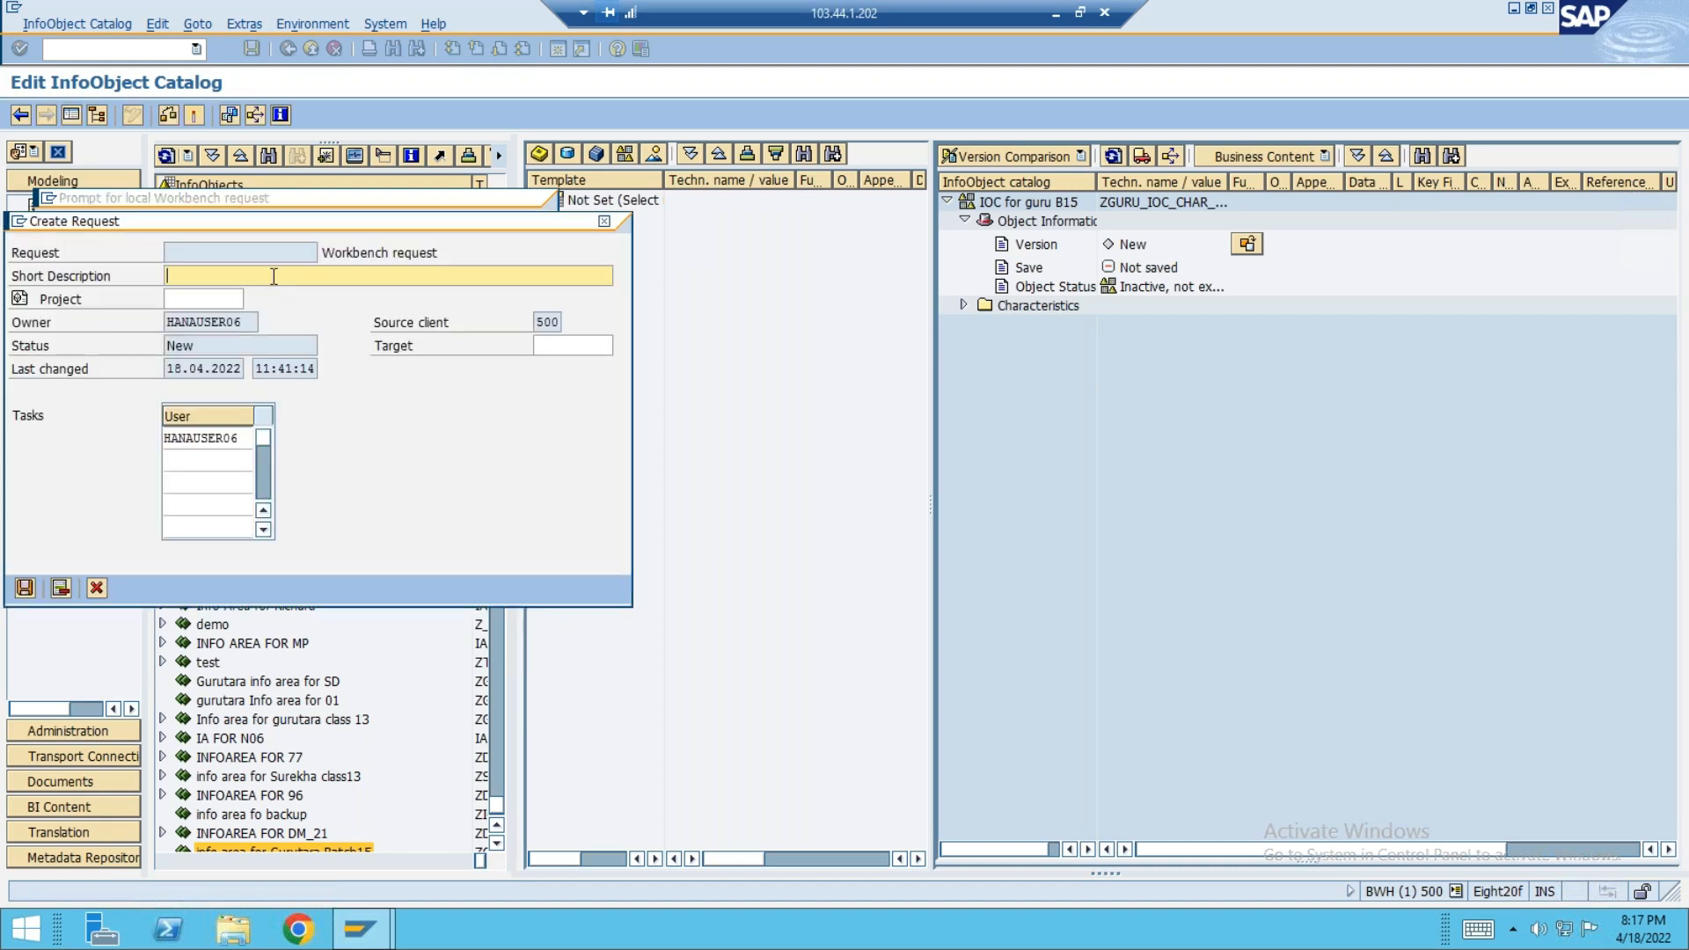
{"action": "type", "text": "GURUTARA B15"}
{"action": "left_click", "coordinate": [24, 589]}
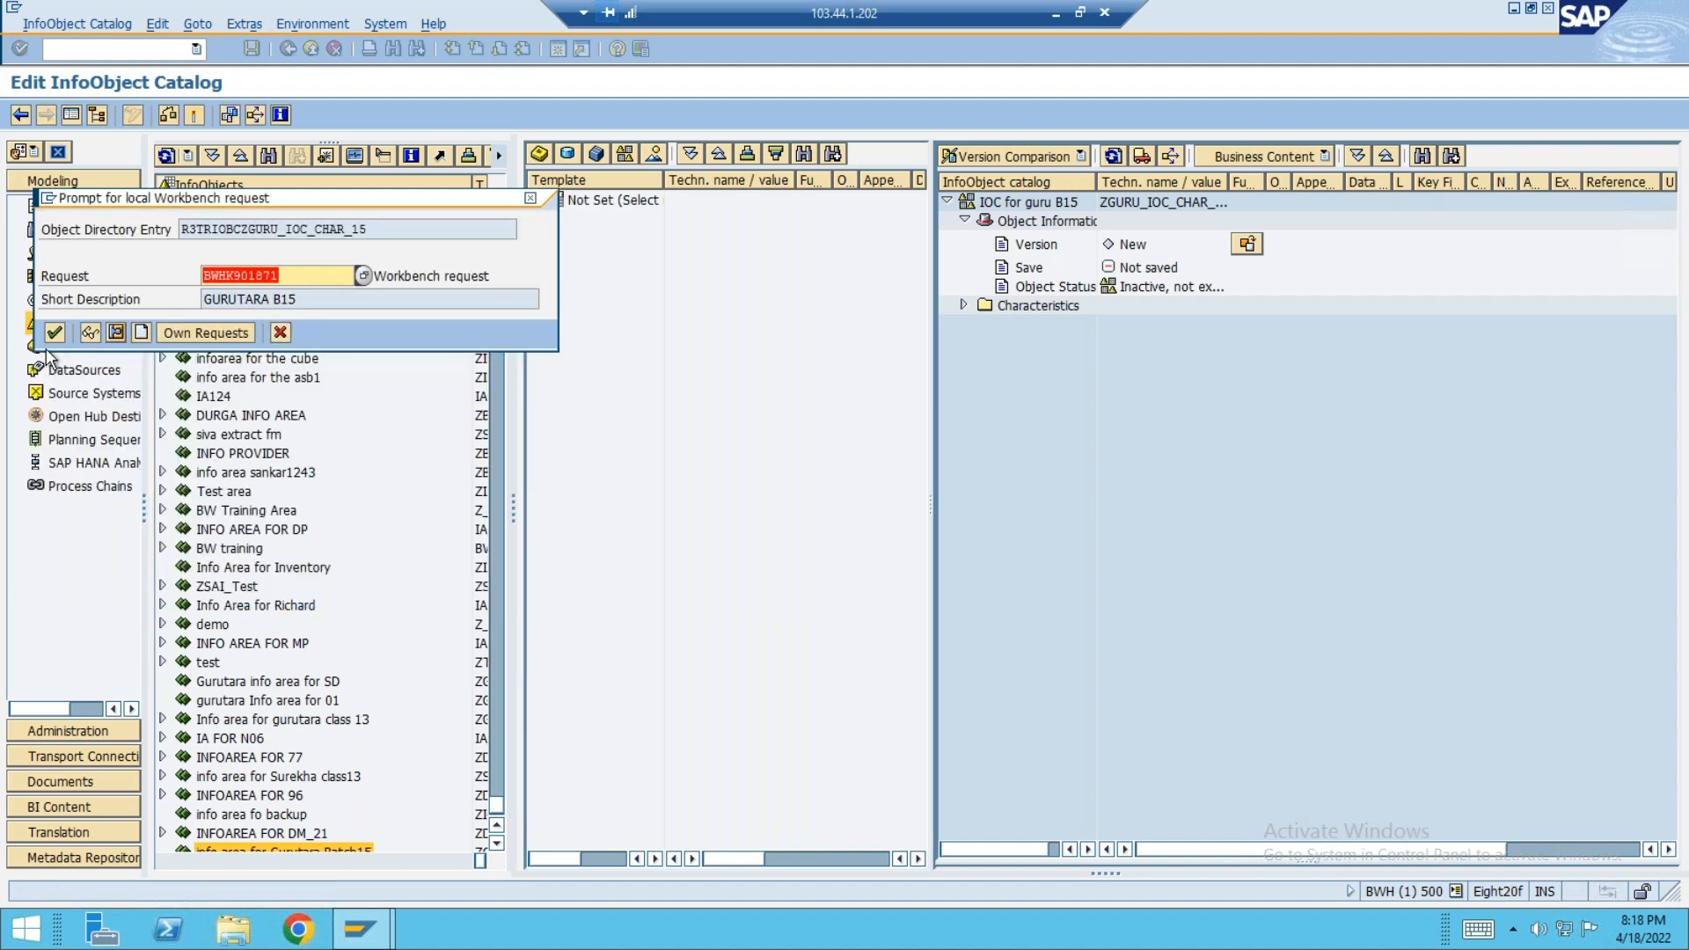
{"action": "left_click", "coordinate": [54, 332]}
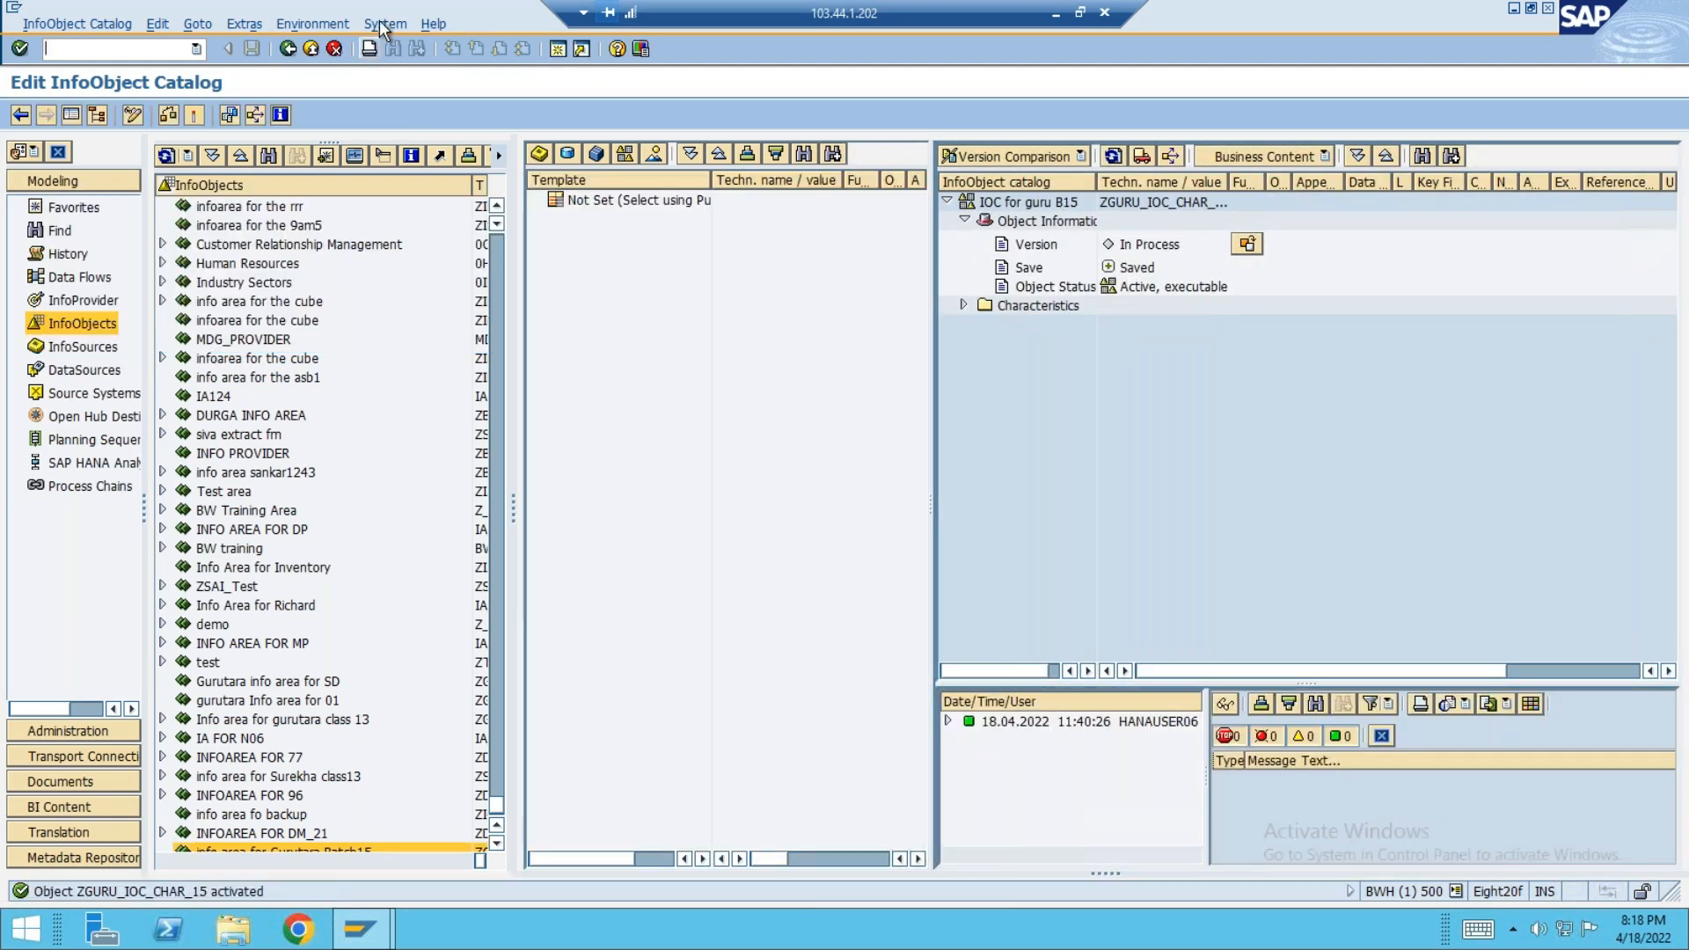
- Refresh the tree and create key figure catalog ZGURU_IOC_KF_15, 'IOC for B15 KF', in Batch15
{"action": "left_click", "coordinate": [310, 49]}
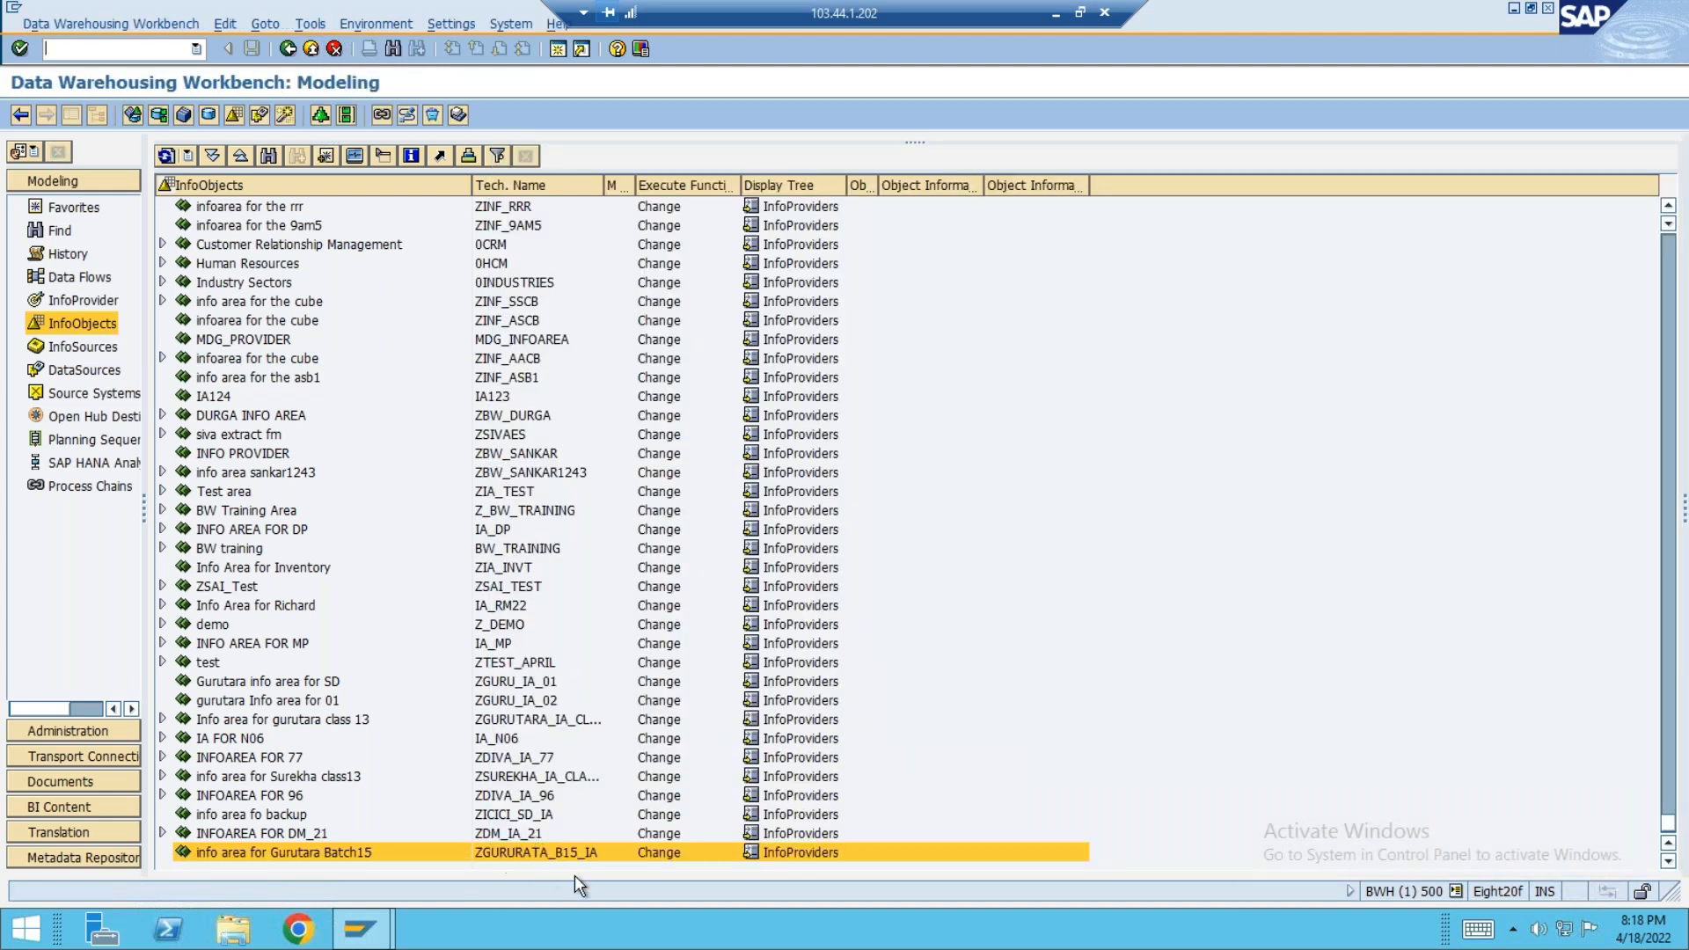
{"action": "left_click", "coordinate": [167, 155]}
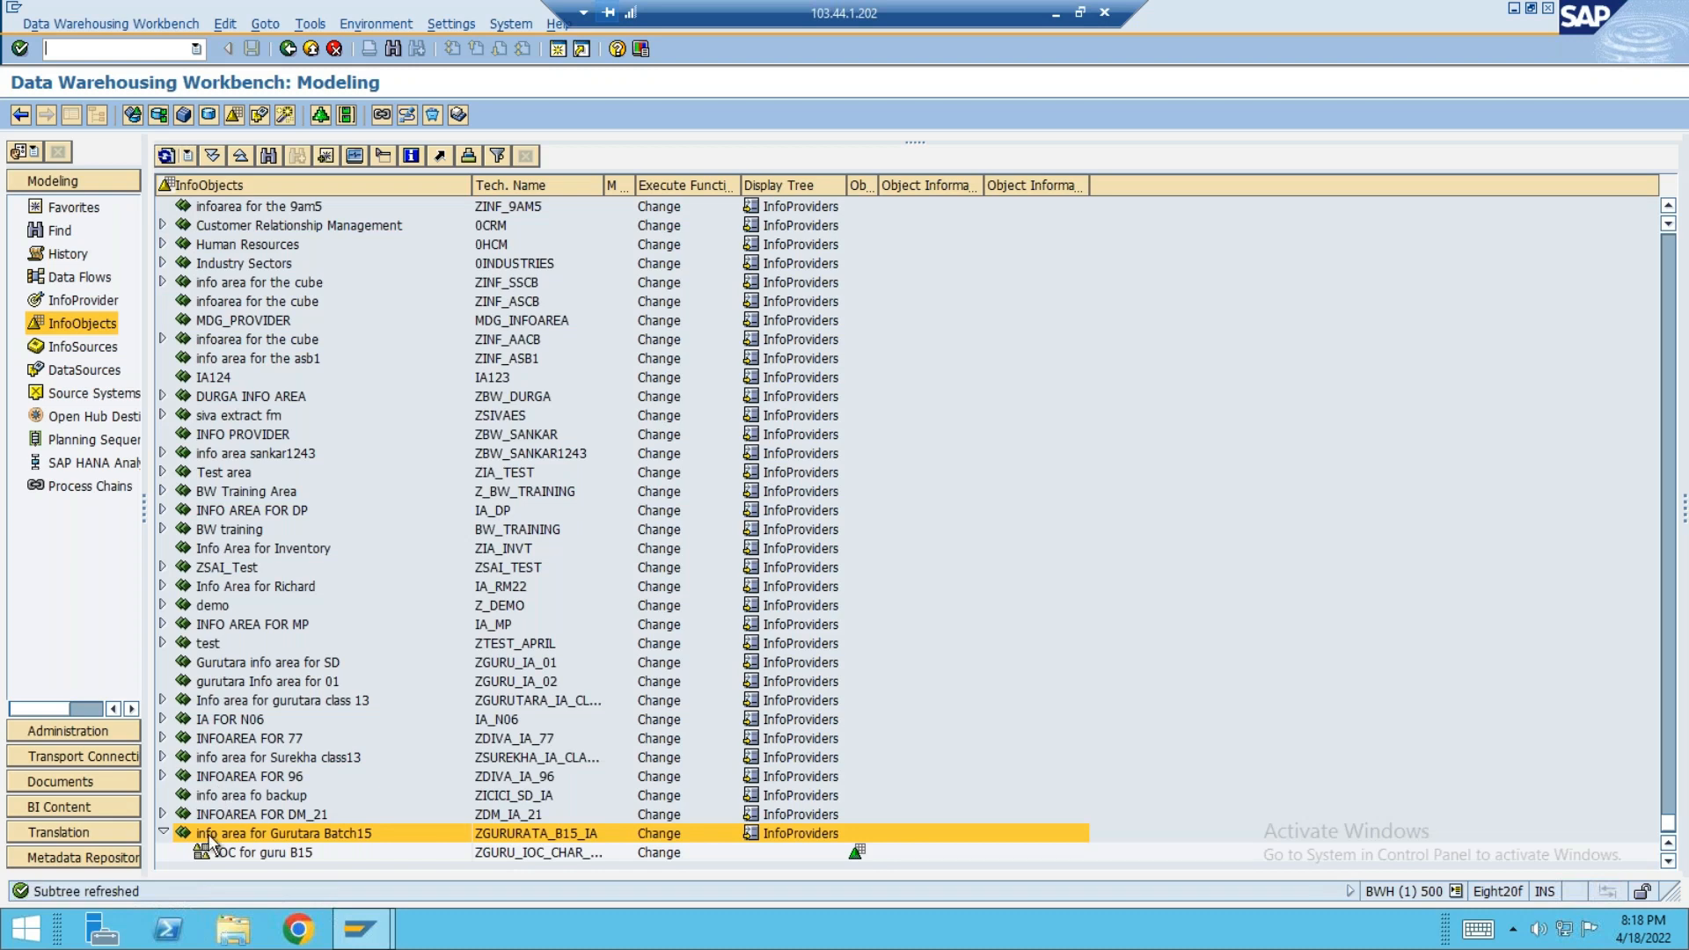
{"action": "right_click", "coordinate": [211, 835]}
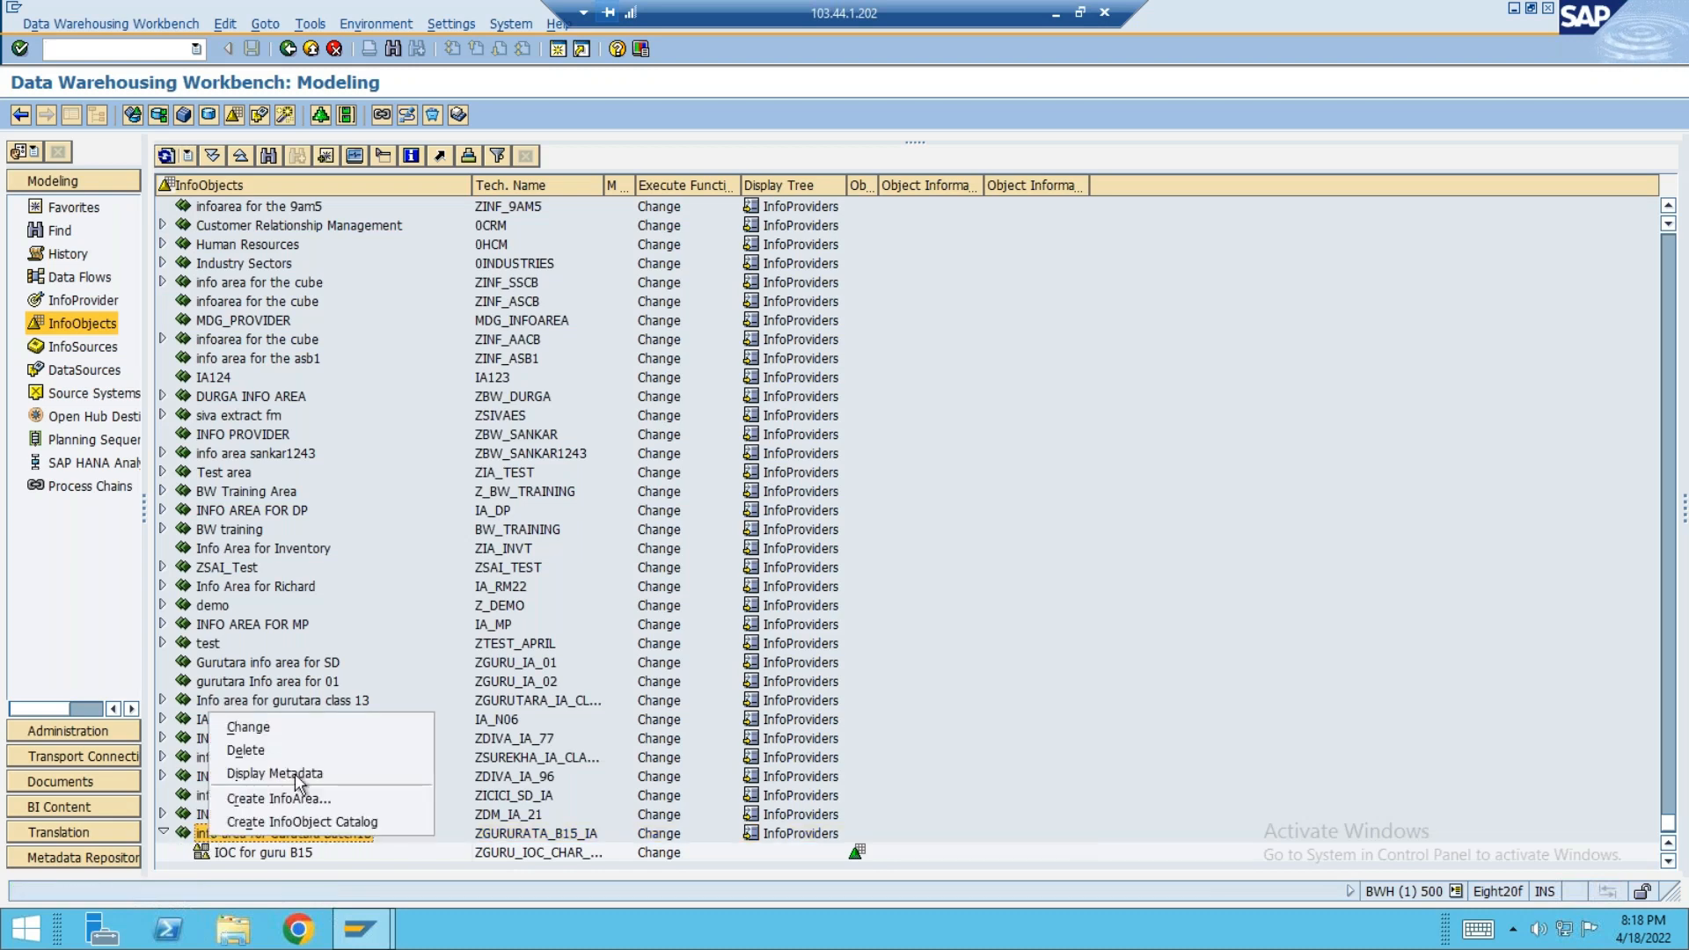
{"action": "left_click", "coordinate": [322, 821]}
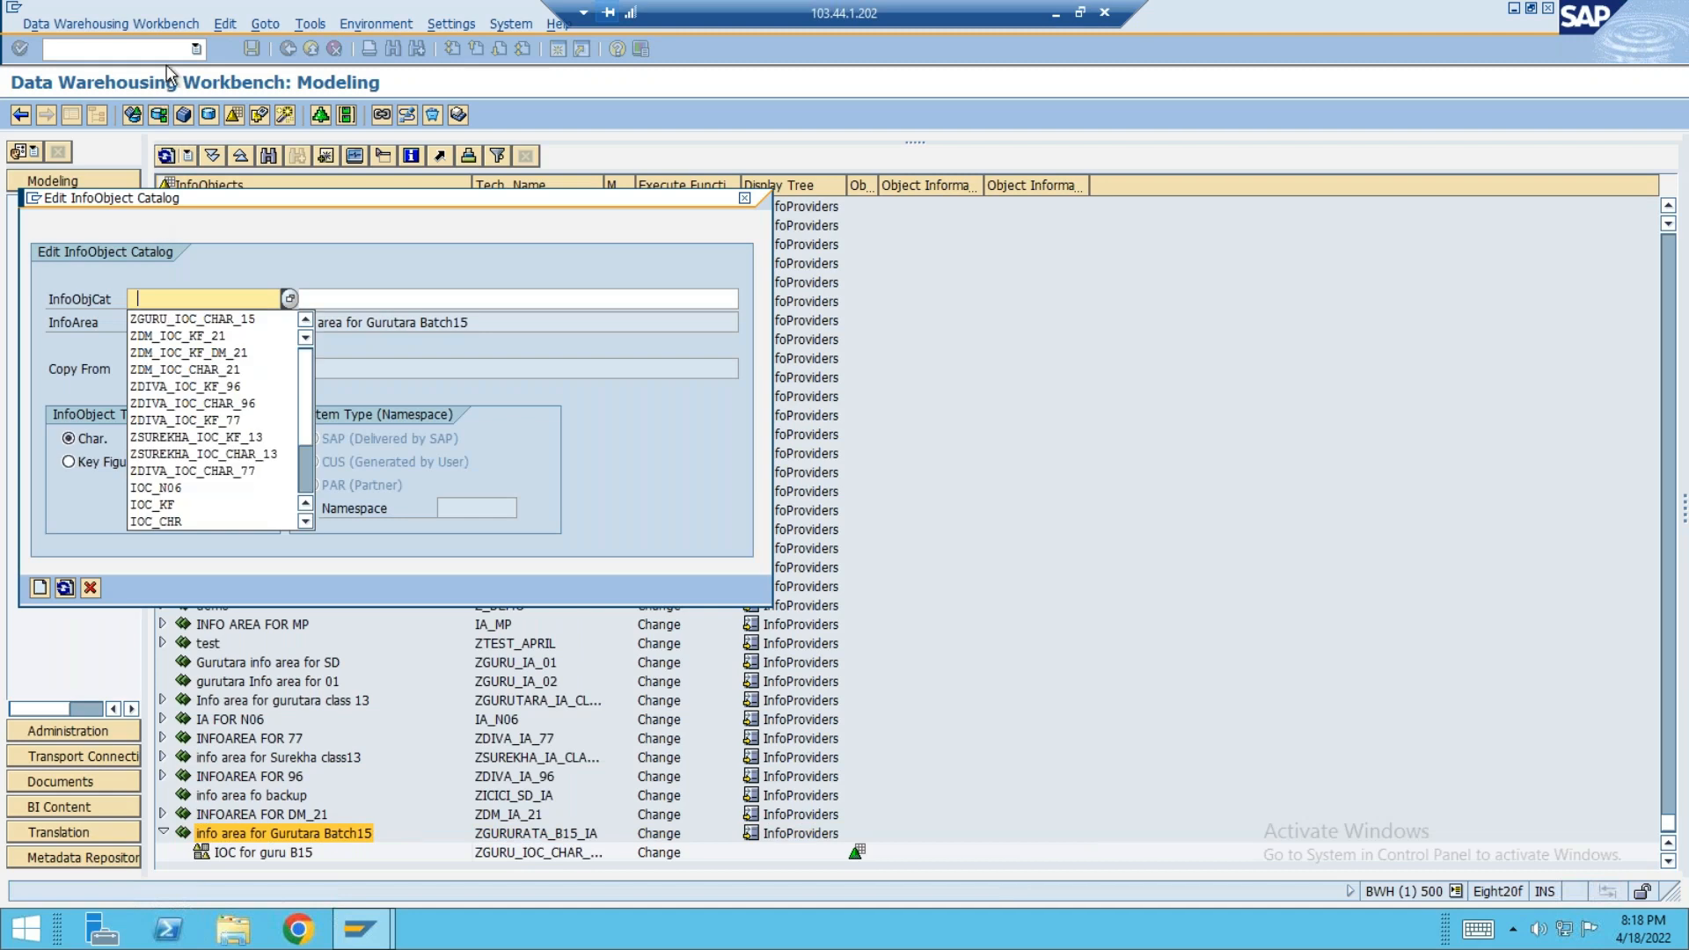
{"action": "left_click", "coordinate": [224, 318]}
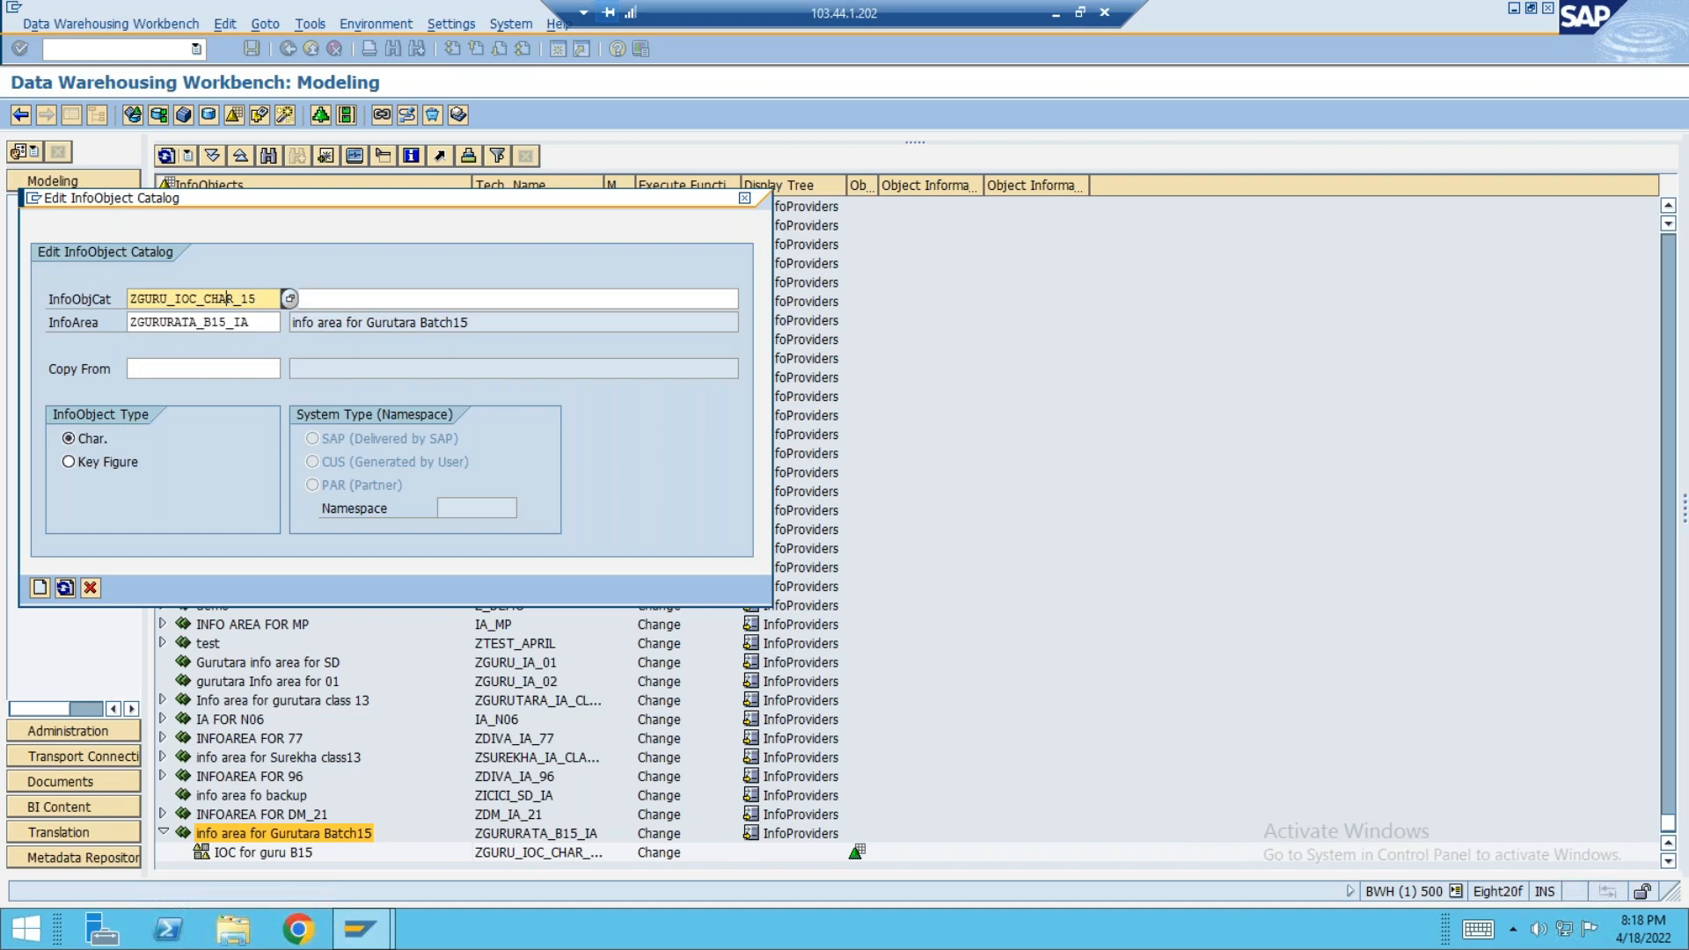
{"action": "key", "text": "BackSpace"}
{"action": "key", "text": "BackSpace"}
{"action": "key", "text": "BackSpace"}
{"action": "key", "text": "BackSpace"}
{"action": "type", "text": "KF"}
{"action": "key", "text": "Tab"}
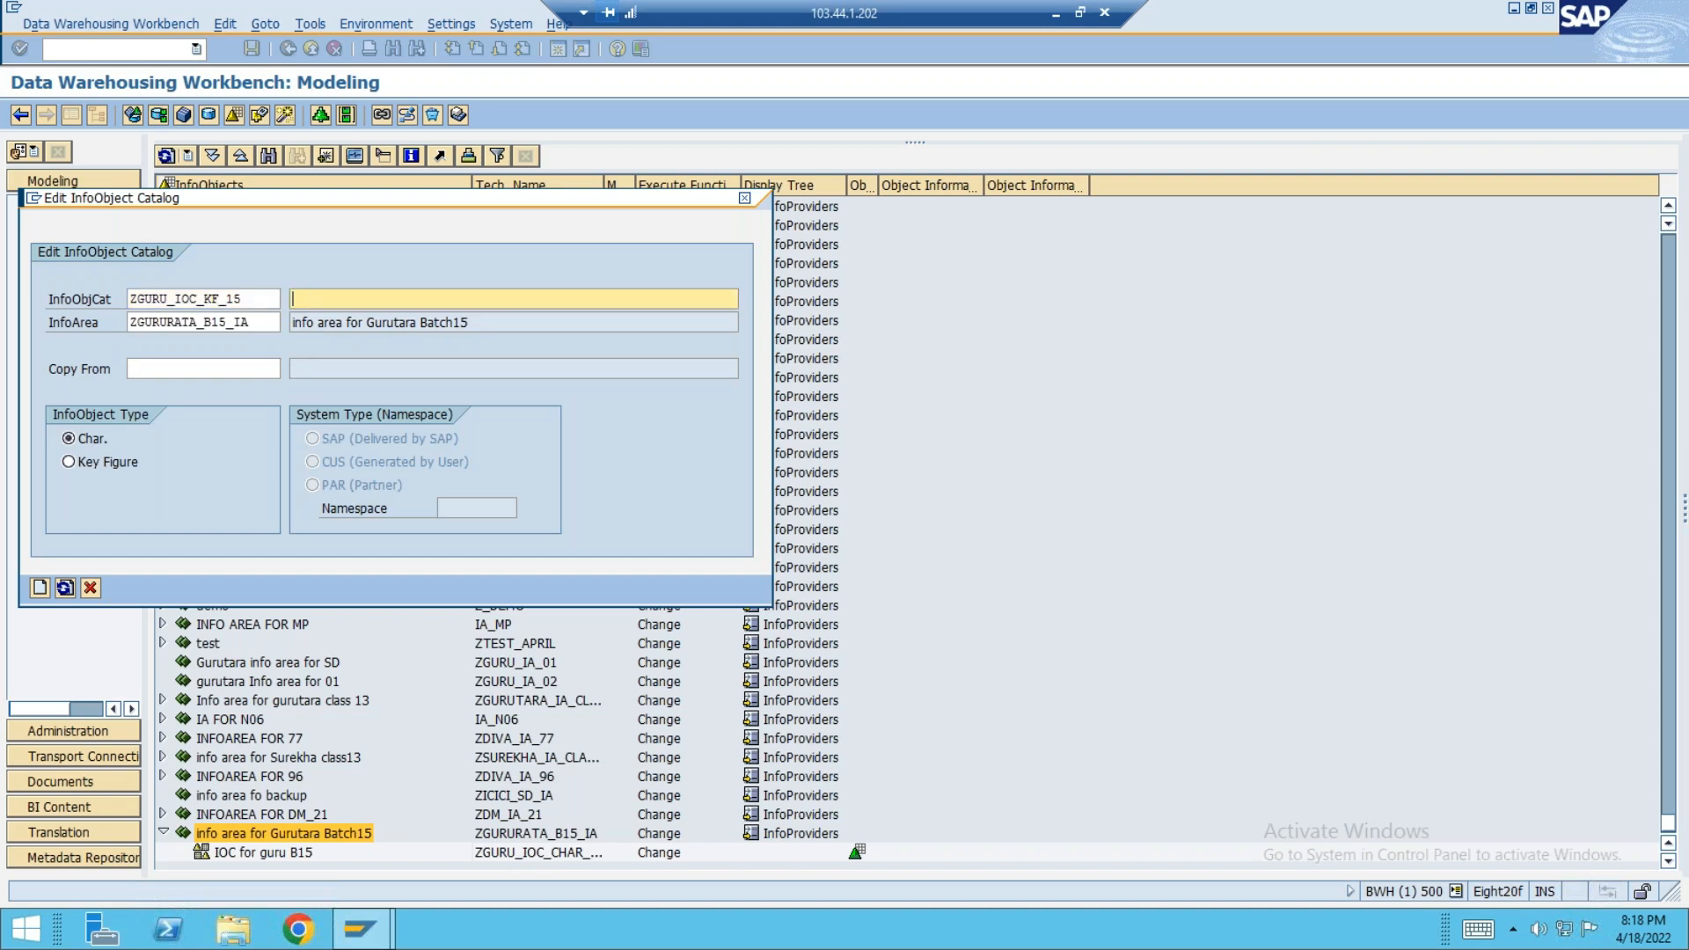
{"action": "type", "text": "IOC for B15 KF"}
{"action": "left_click", "coordinate": [70, 464]}
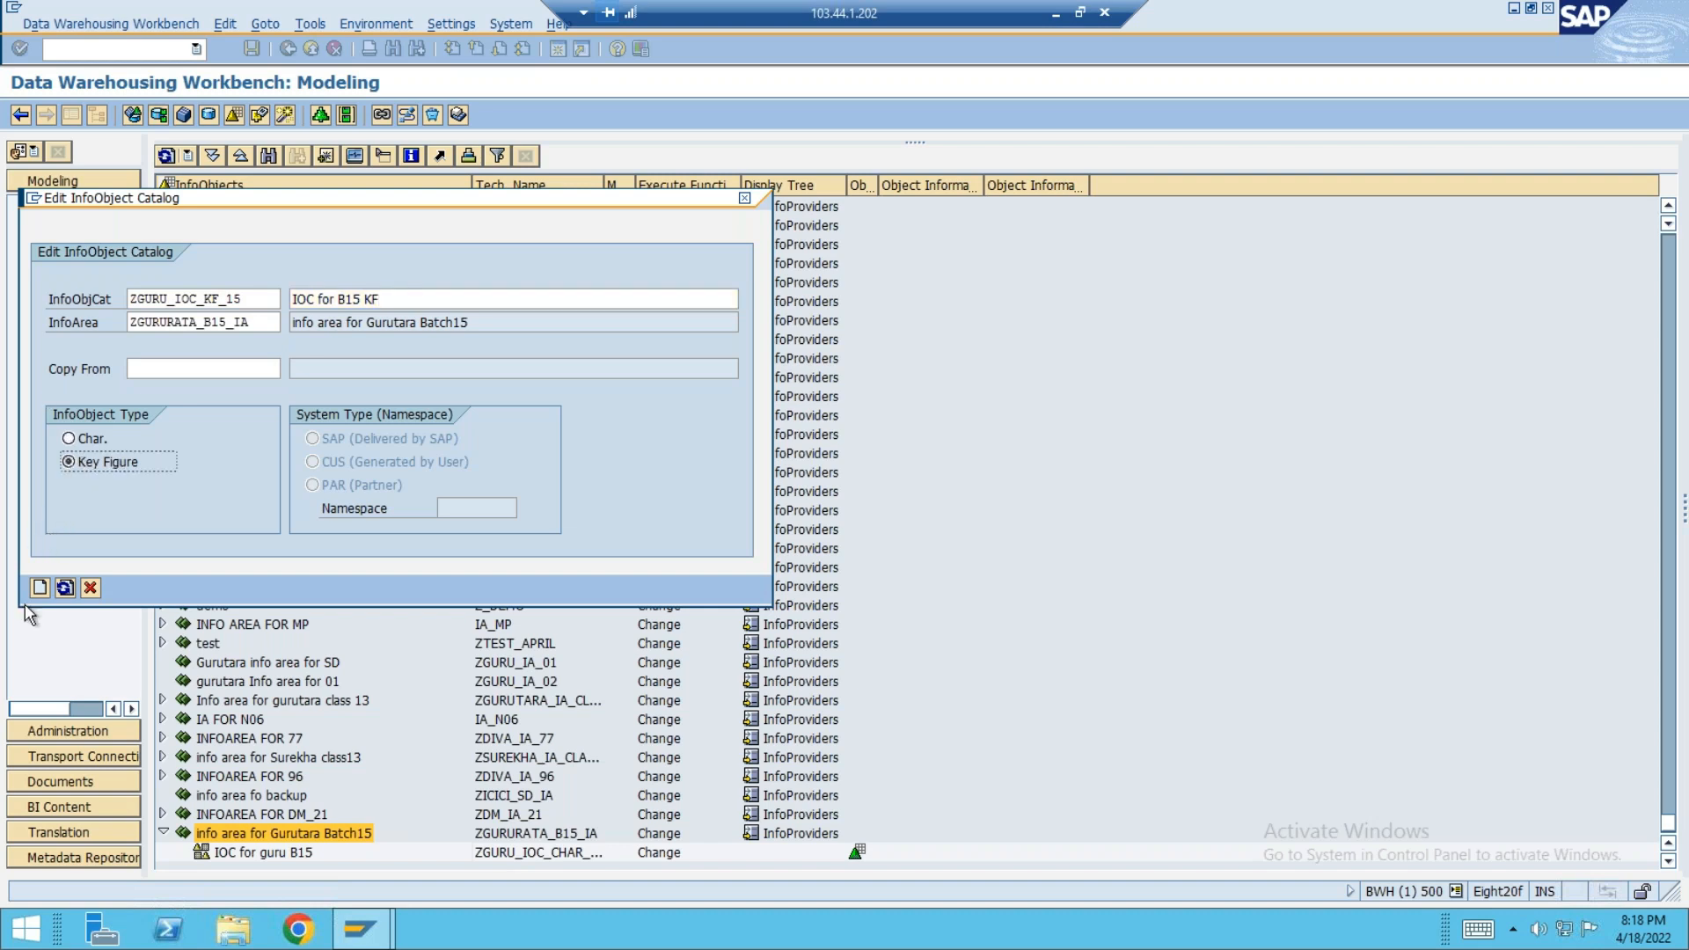
{"action": "left_click", "coordinate": [39, 585]}
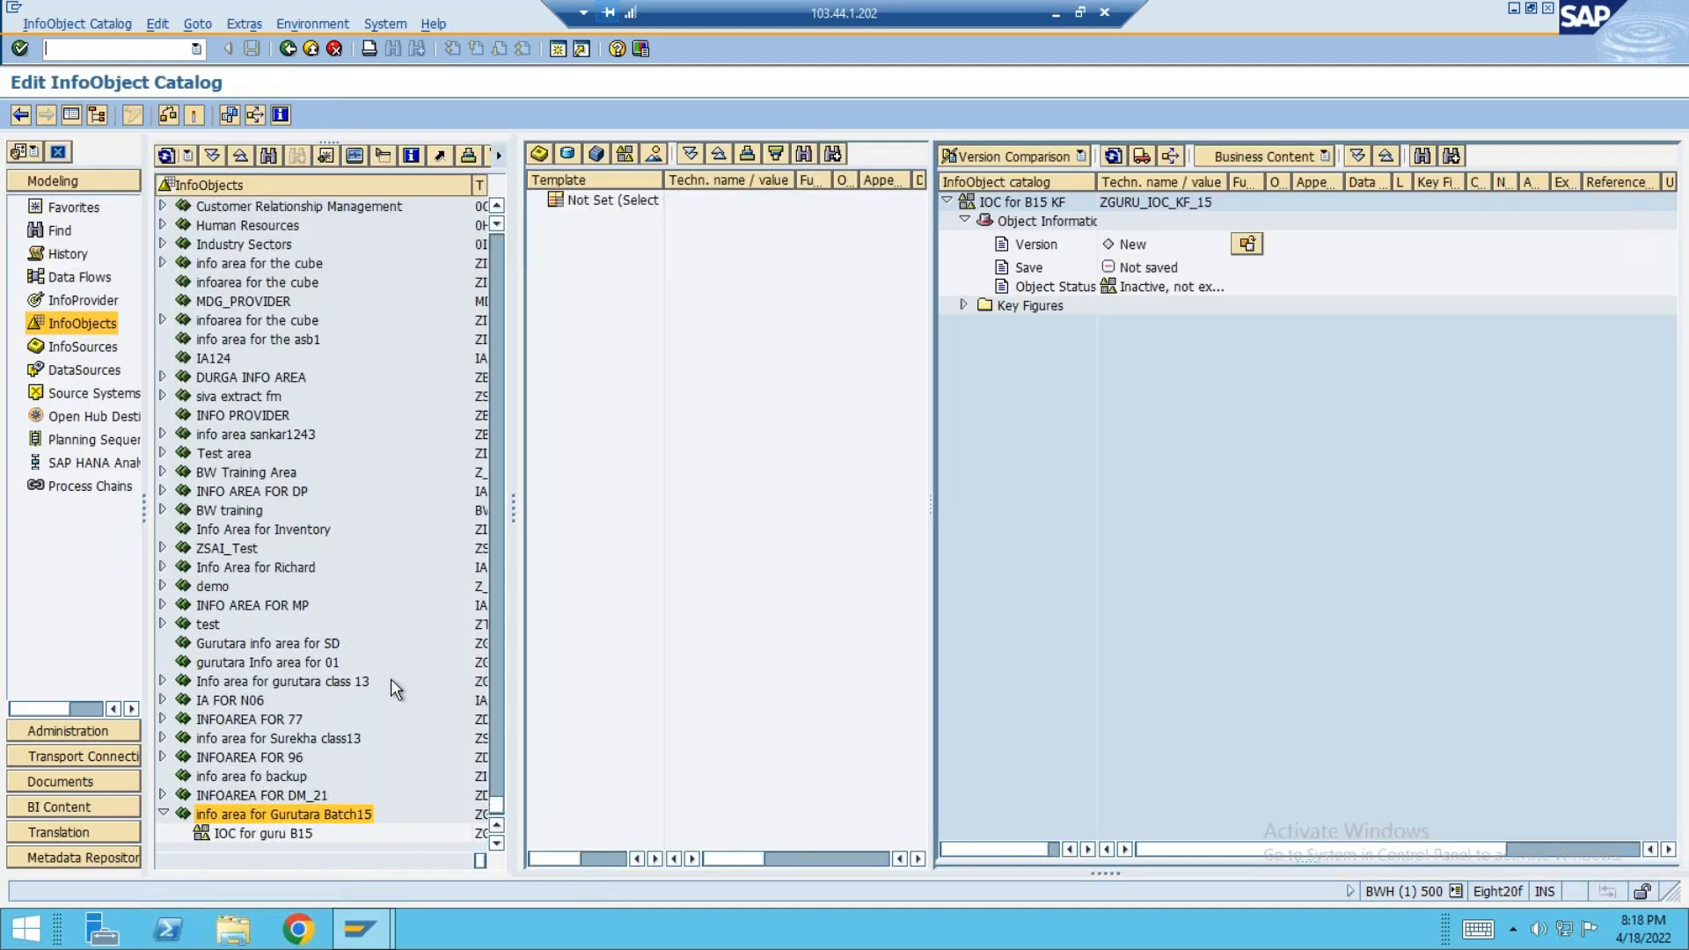
- Activate ZGURU_IOC_KF_15 in package ZBW under the GURUTARA B15 workbench request
{"action": "left_click", "coordinate": [190, 111]}
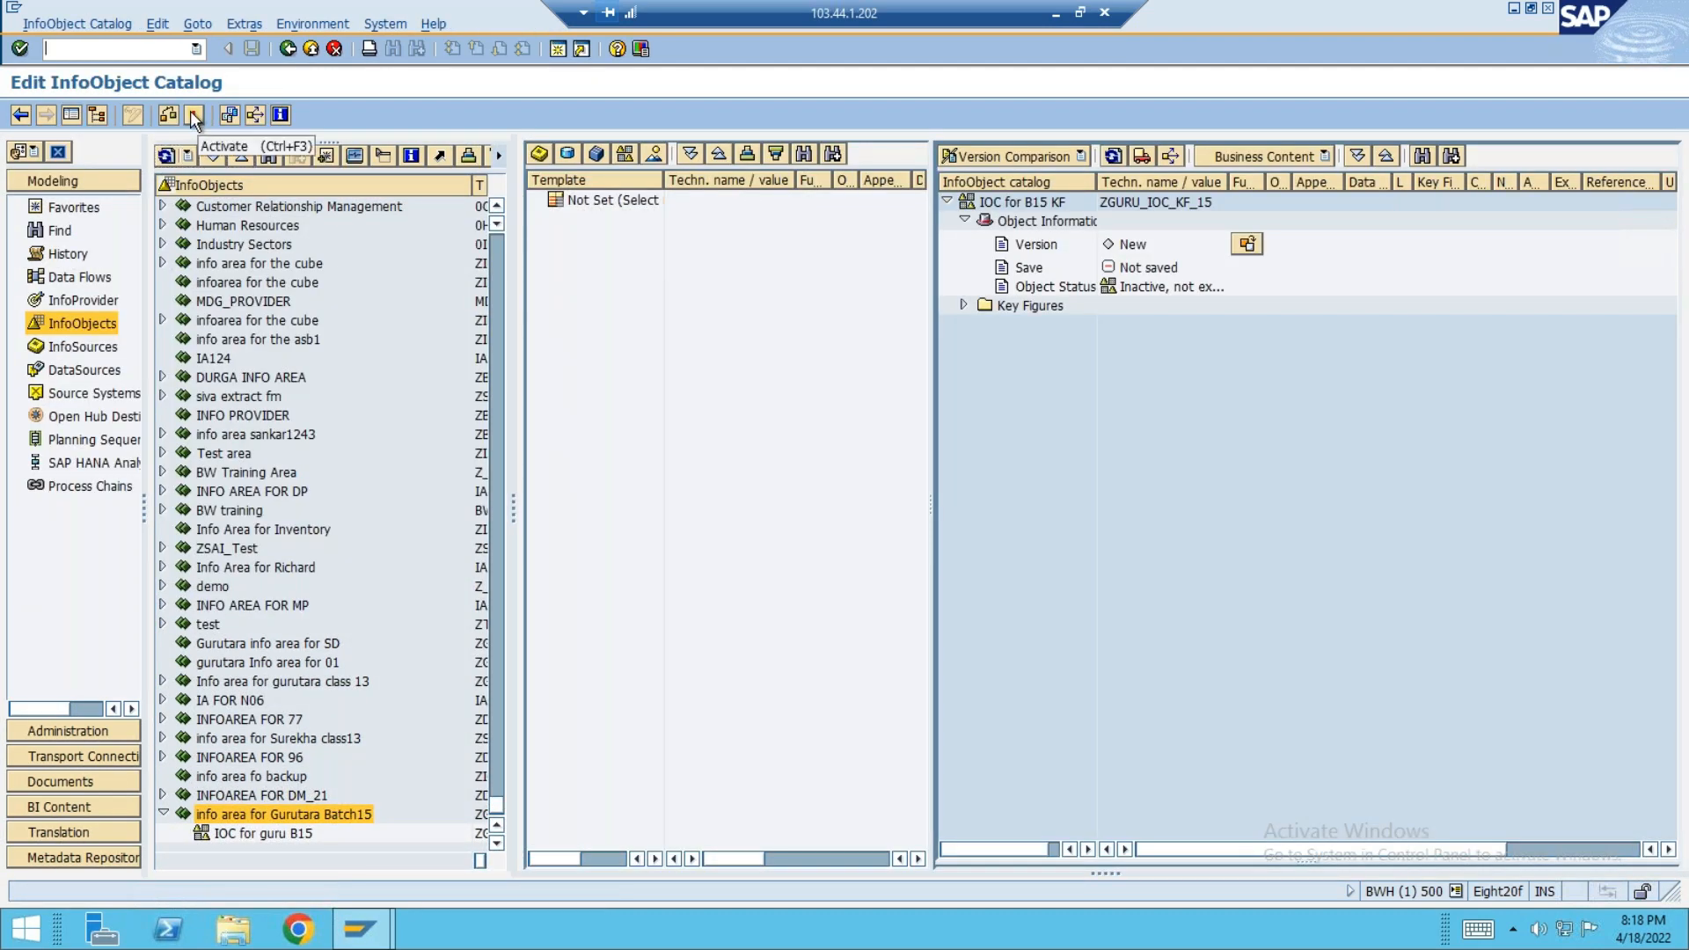
{"action": "left_click", "coordinate": [136, 472]}
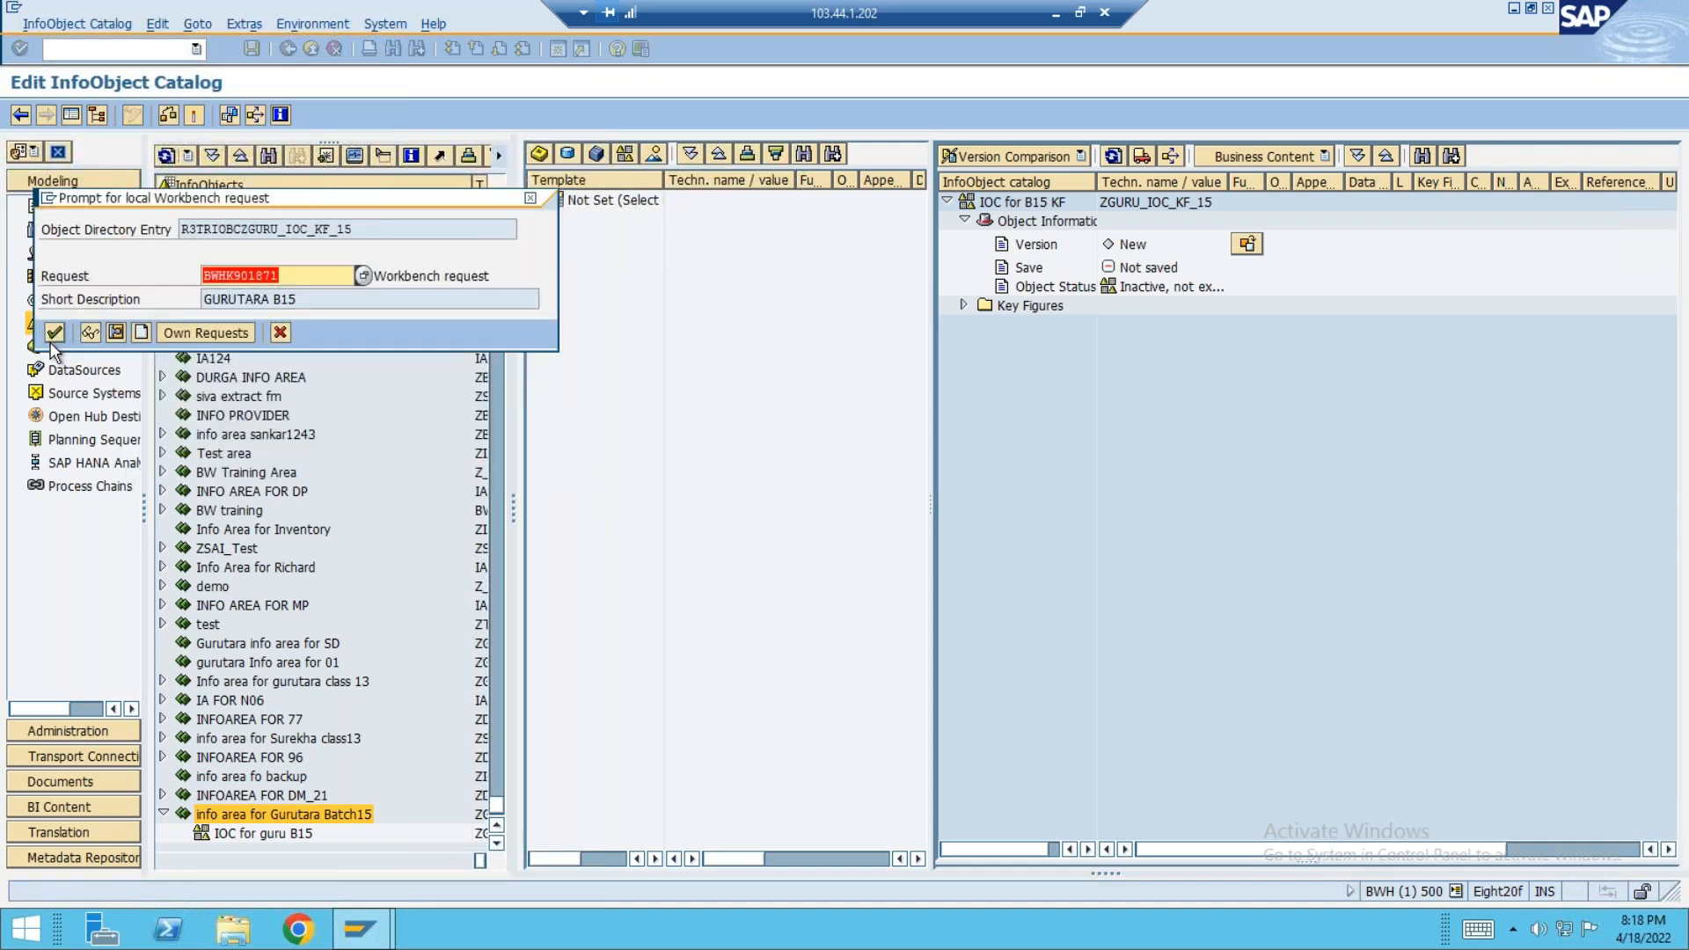
{"action": "left_click", "coordinate": [53, 343]}
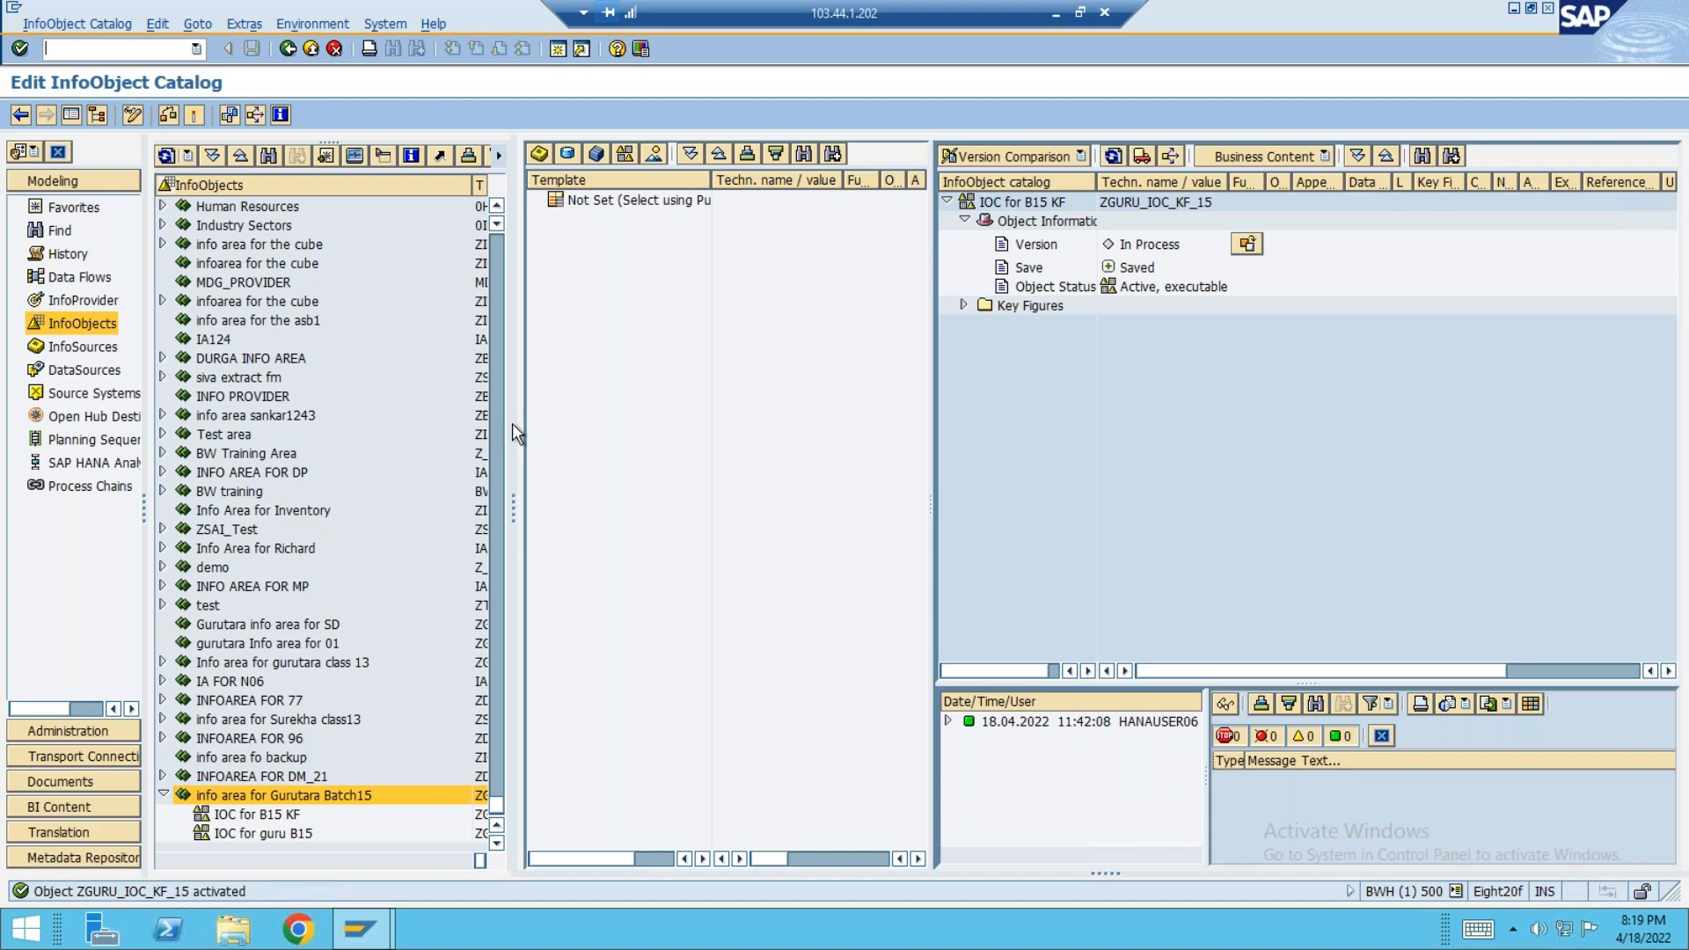
- Show the server desktop, tidy the SAP Logon and hdbstudio icons, and launch SAP HANA Studio
{"action": "key", "text": "super+d"}
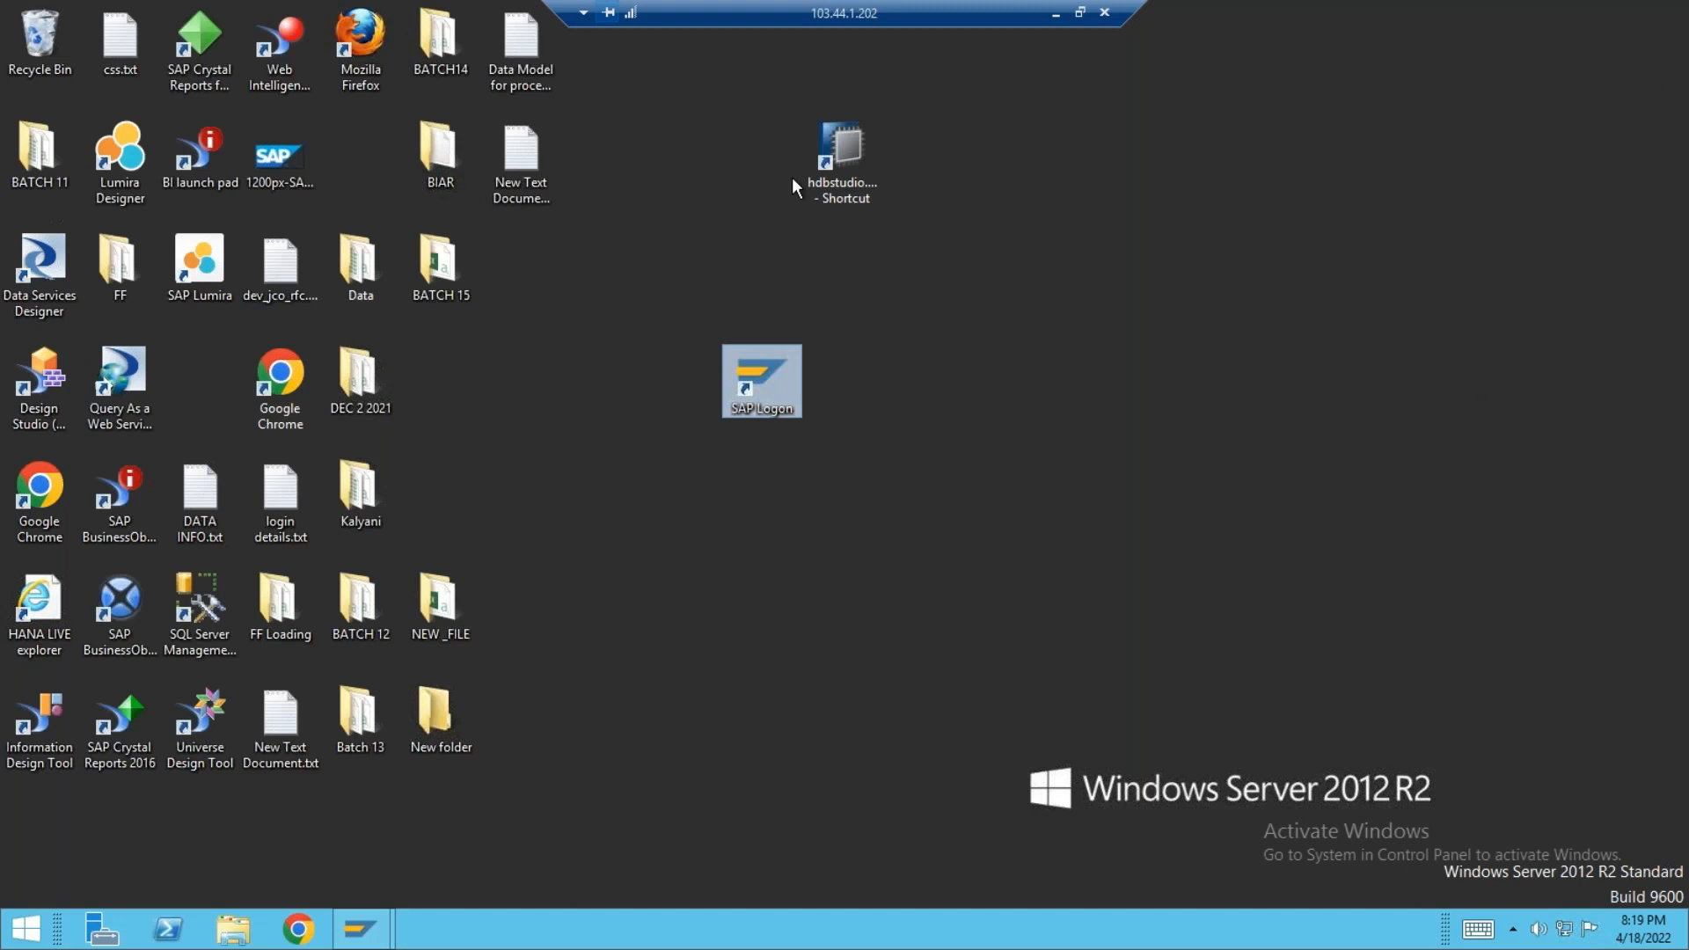
{"action": "left_click_drag", "start_coordinate": [768, 380], "coordinate": [448, 383]}
{"action": "left_click_drag", "start_coordinate": [848, 141], "coordinate": [723, 350]}
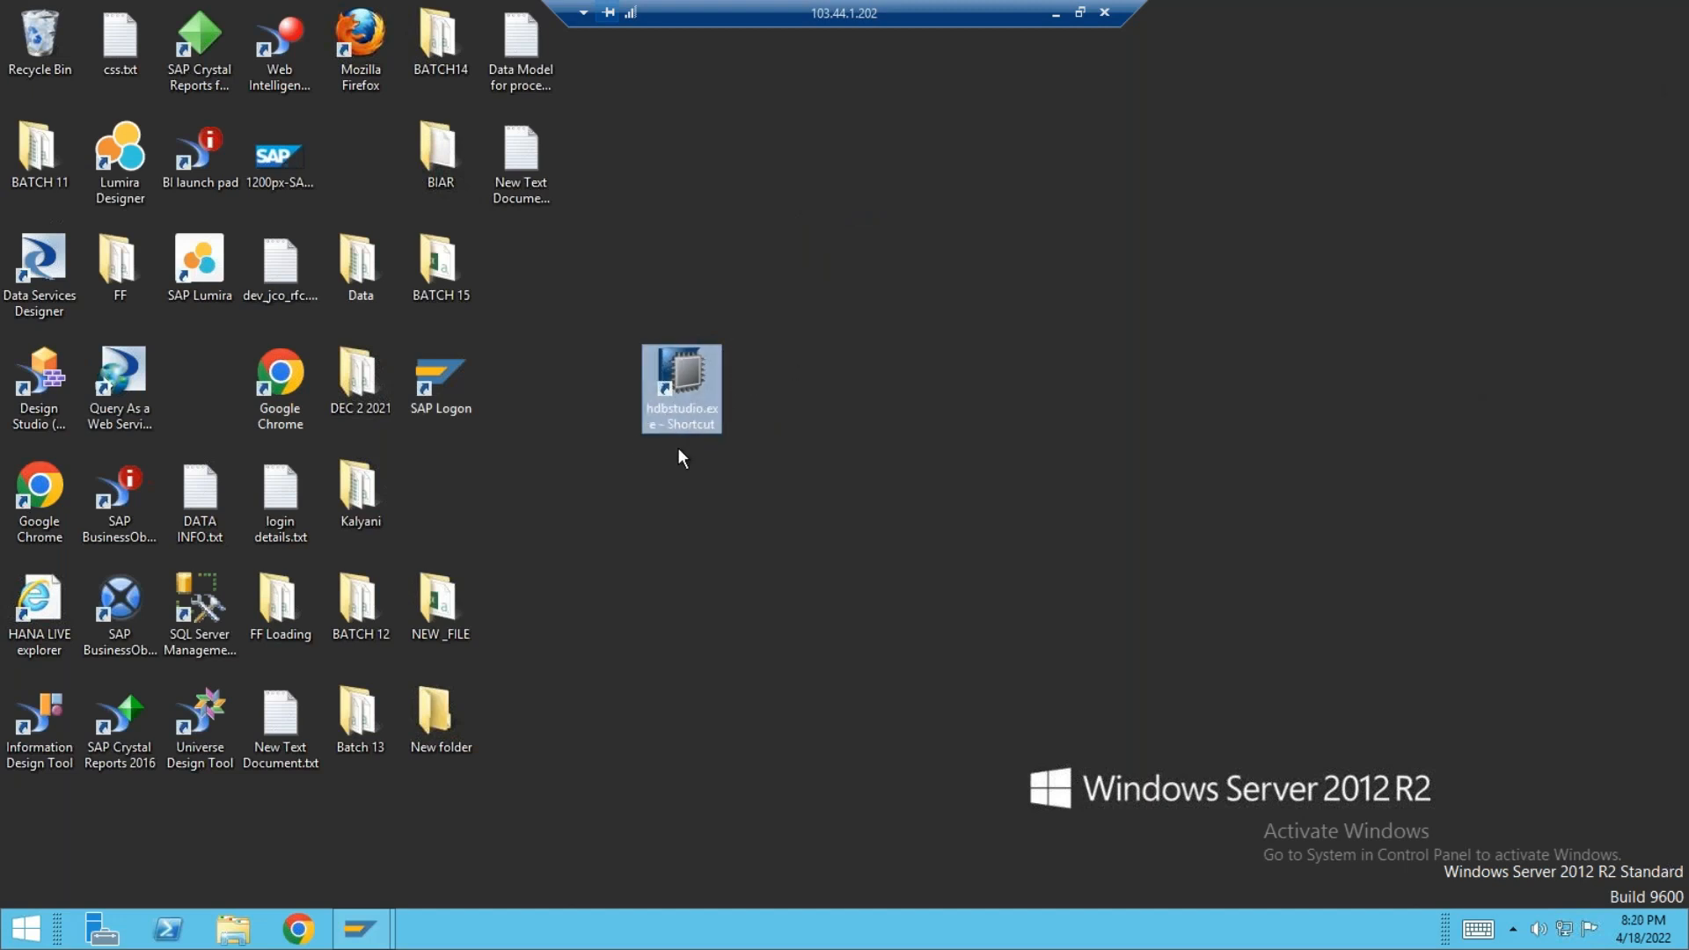
{"action": "left_click", "coordinate": [684, 468]}
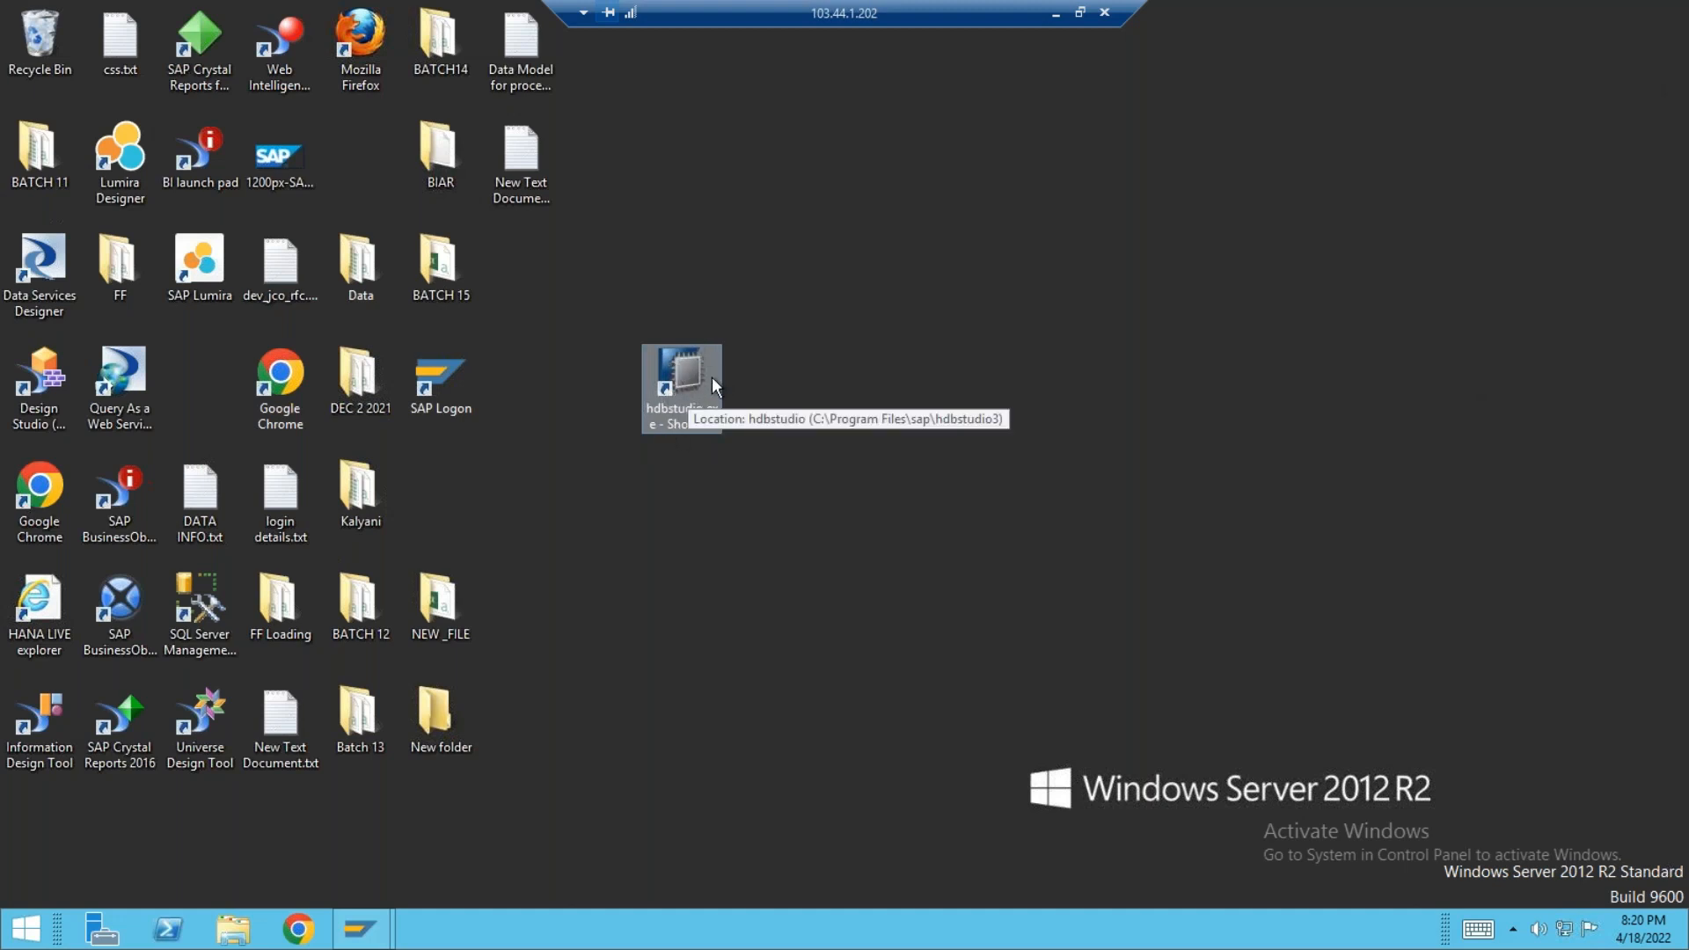
{"action": "left_click", "coordinate": [678, 382]}
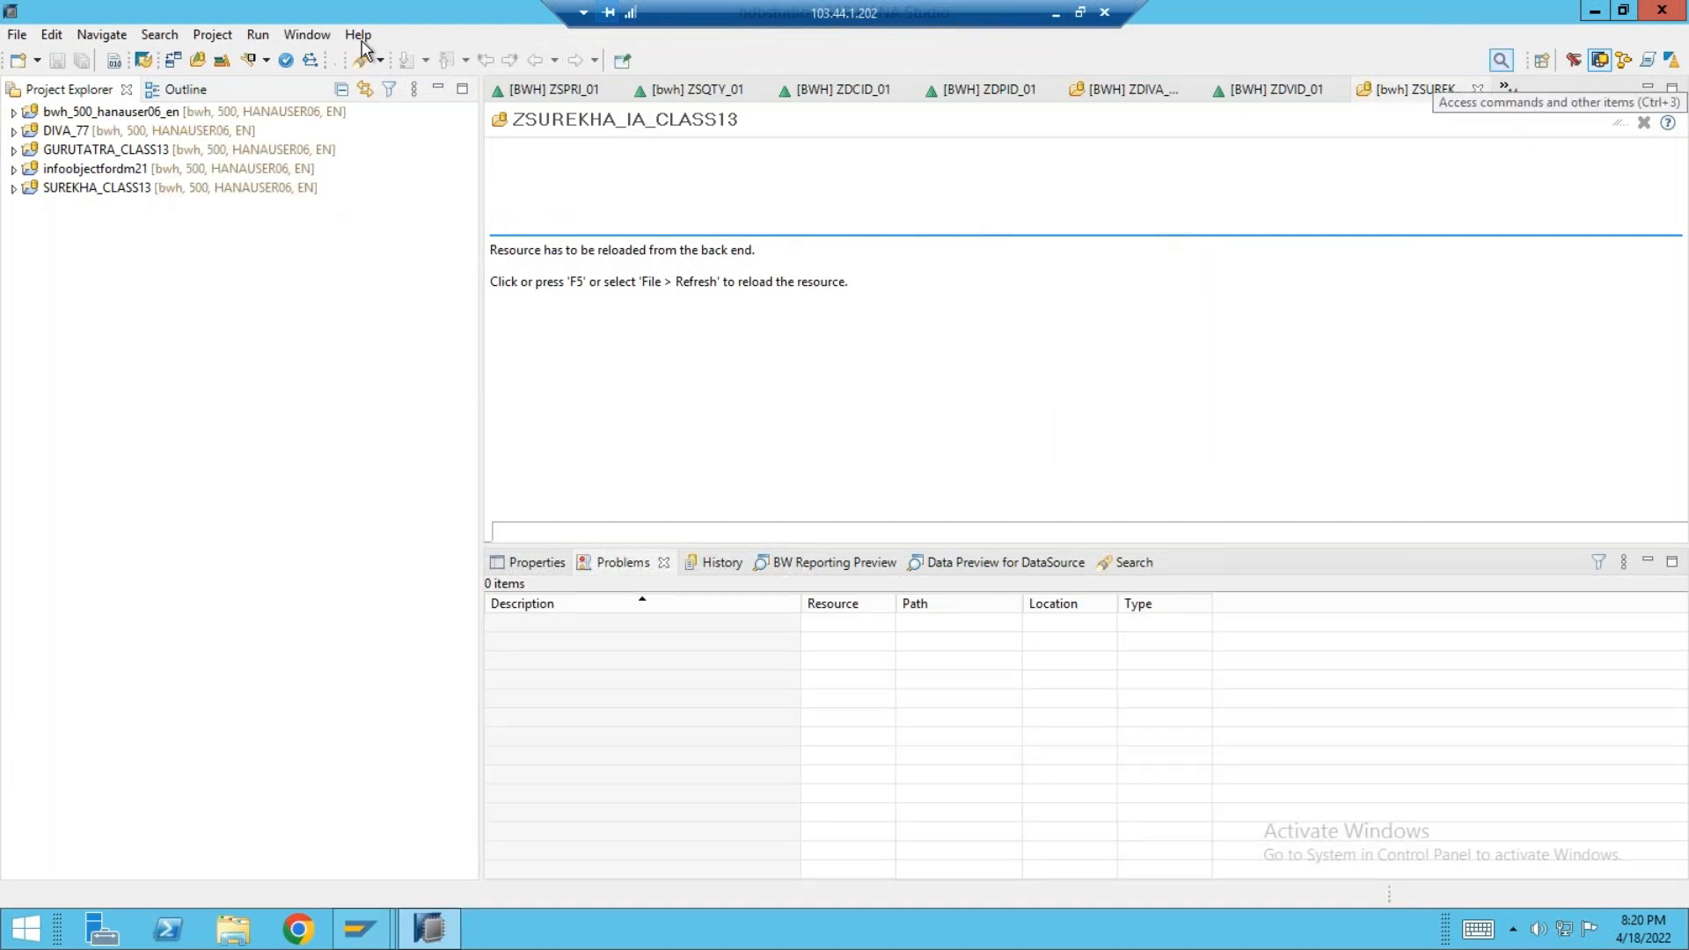
- Close the editors from ZSPRI_01 through ZDQTY_01 and ZDIVA_IA_96
{"action": "left_click", "coordinate": [610, 90]}
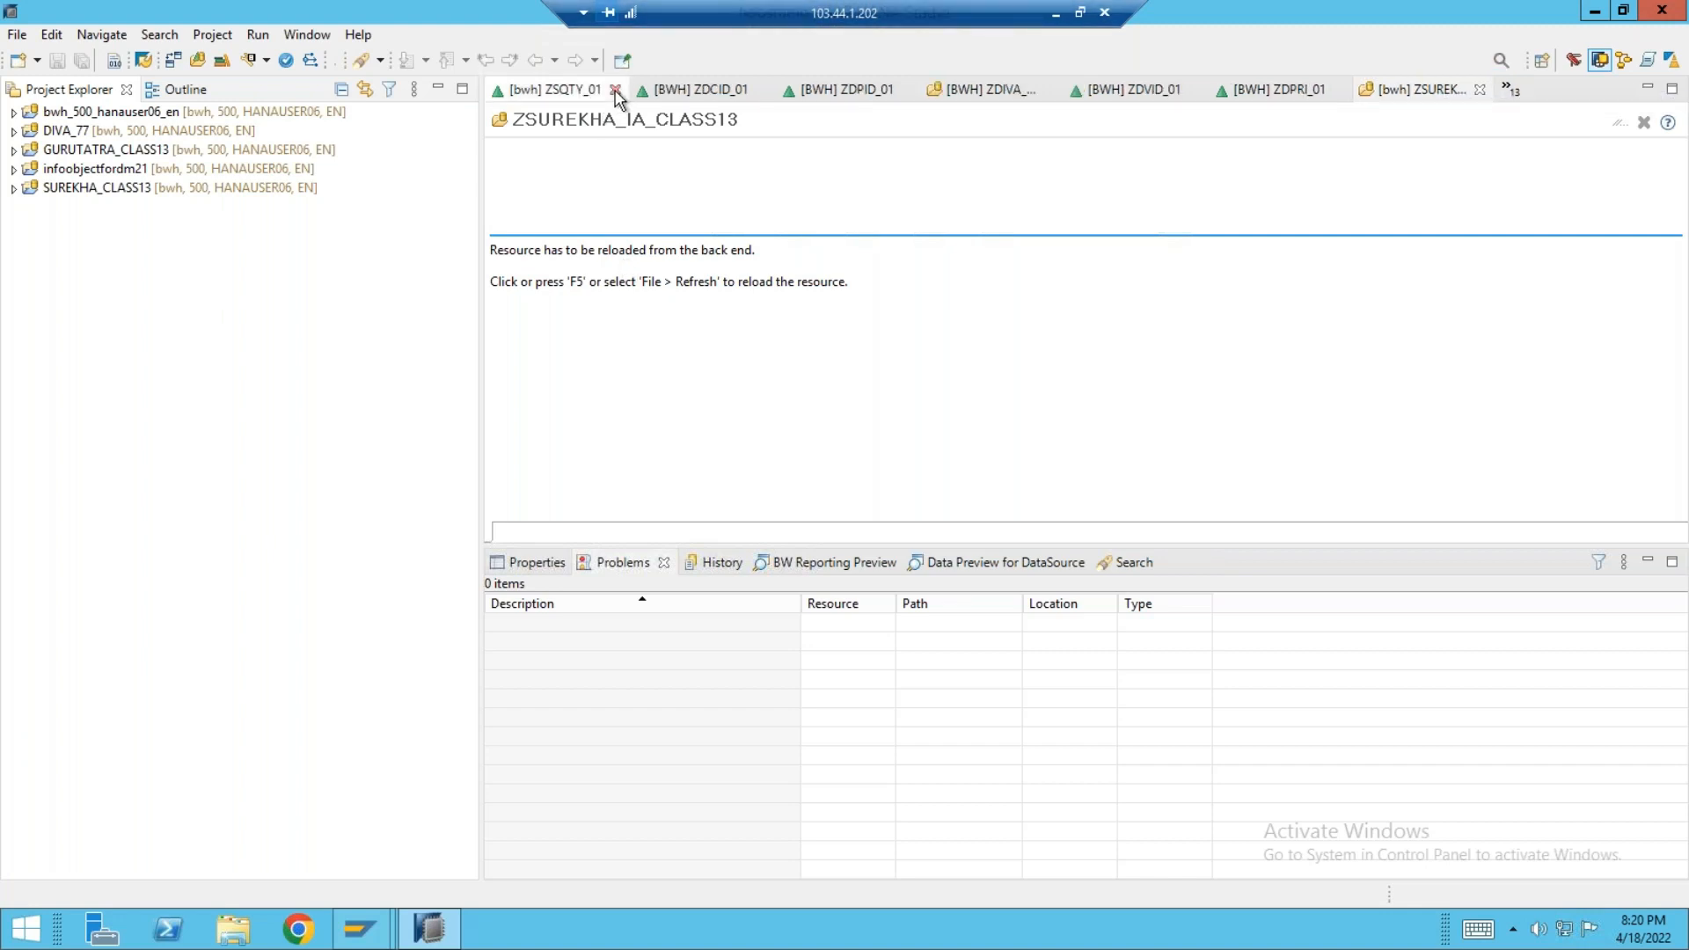
{"action": "left_click", "coordinate": [615, 90]}
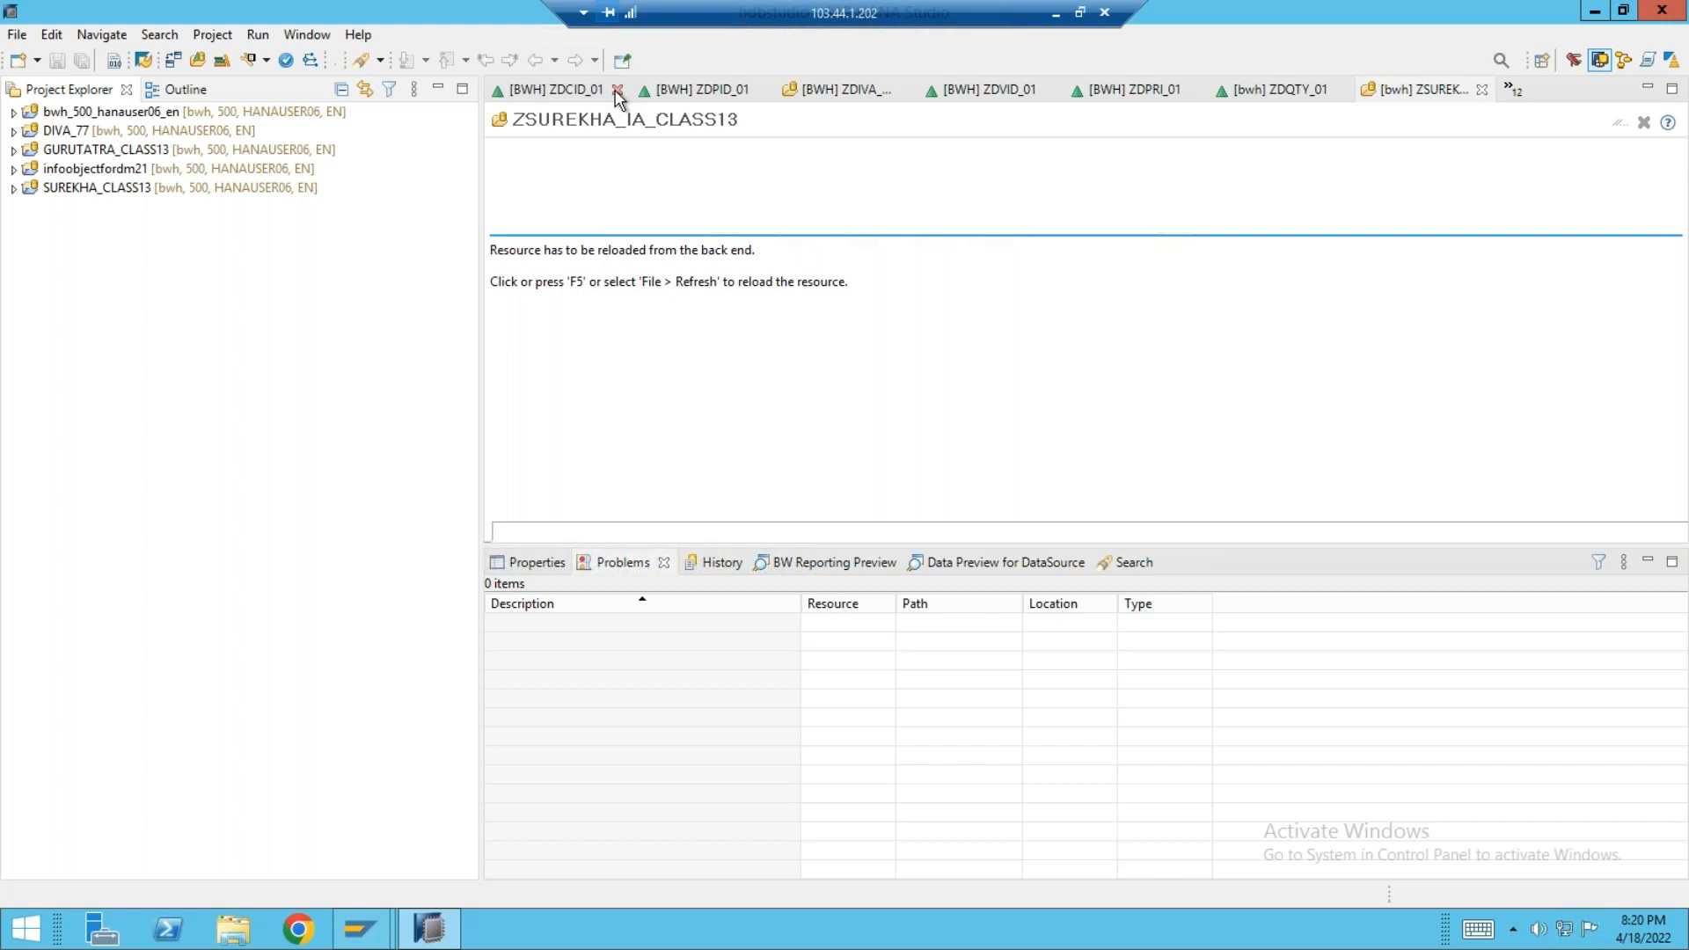
{"action": "left_click", "coordinate": [616, 91]}
{"action": "left_click", "coordinate": [615, 91]}
{"action": "double_click", "coordinate": [613, 91]}
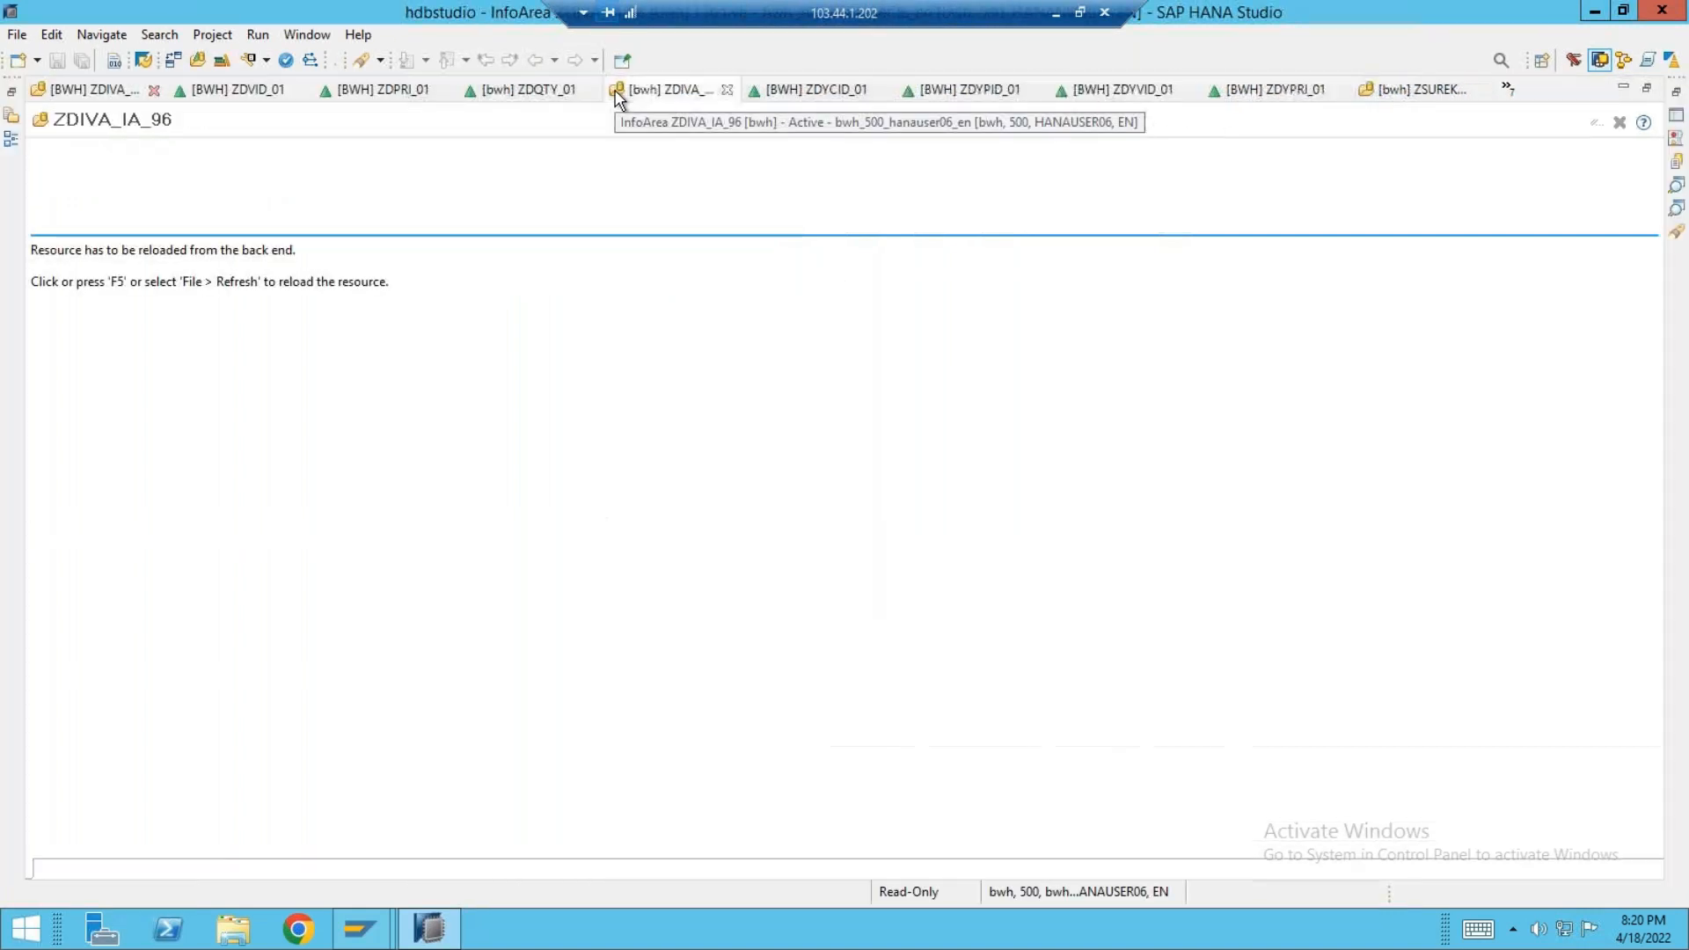
{"action": "left_click", "coordinate": [12, 90]}
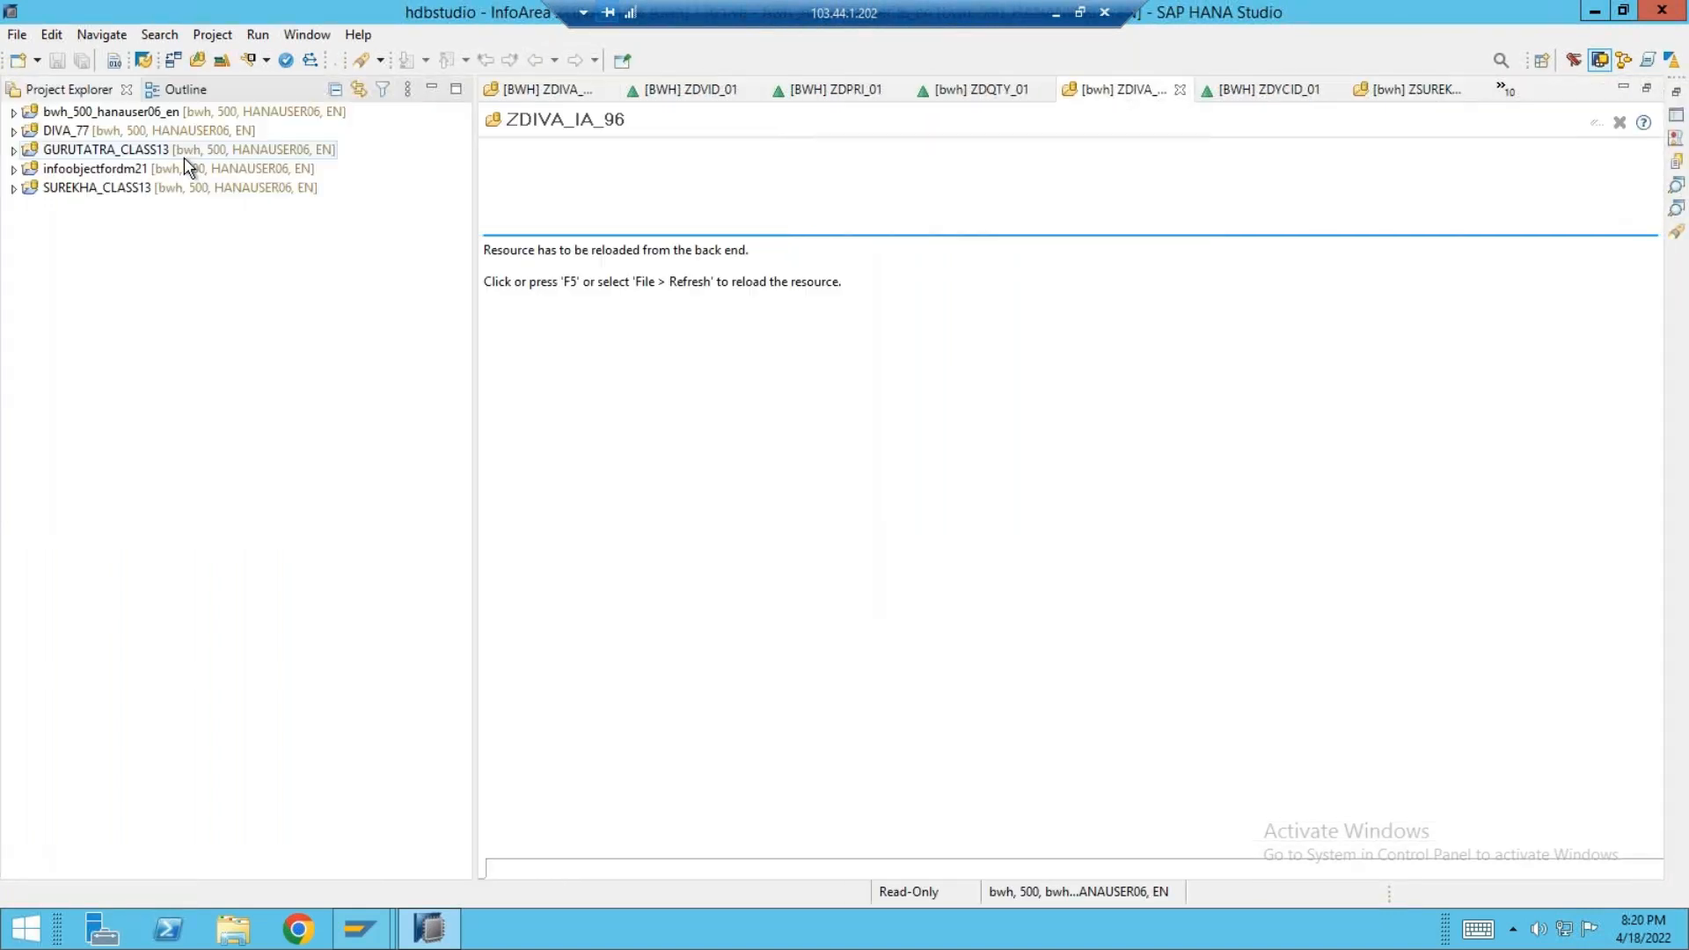
{"action": "left_click", "coordinate": [607, 90]}
{"action": "left_click", "coordinate": [607, 91]}
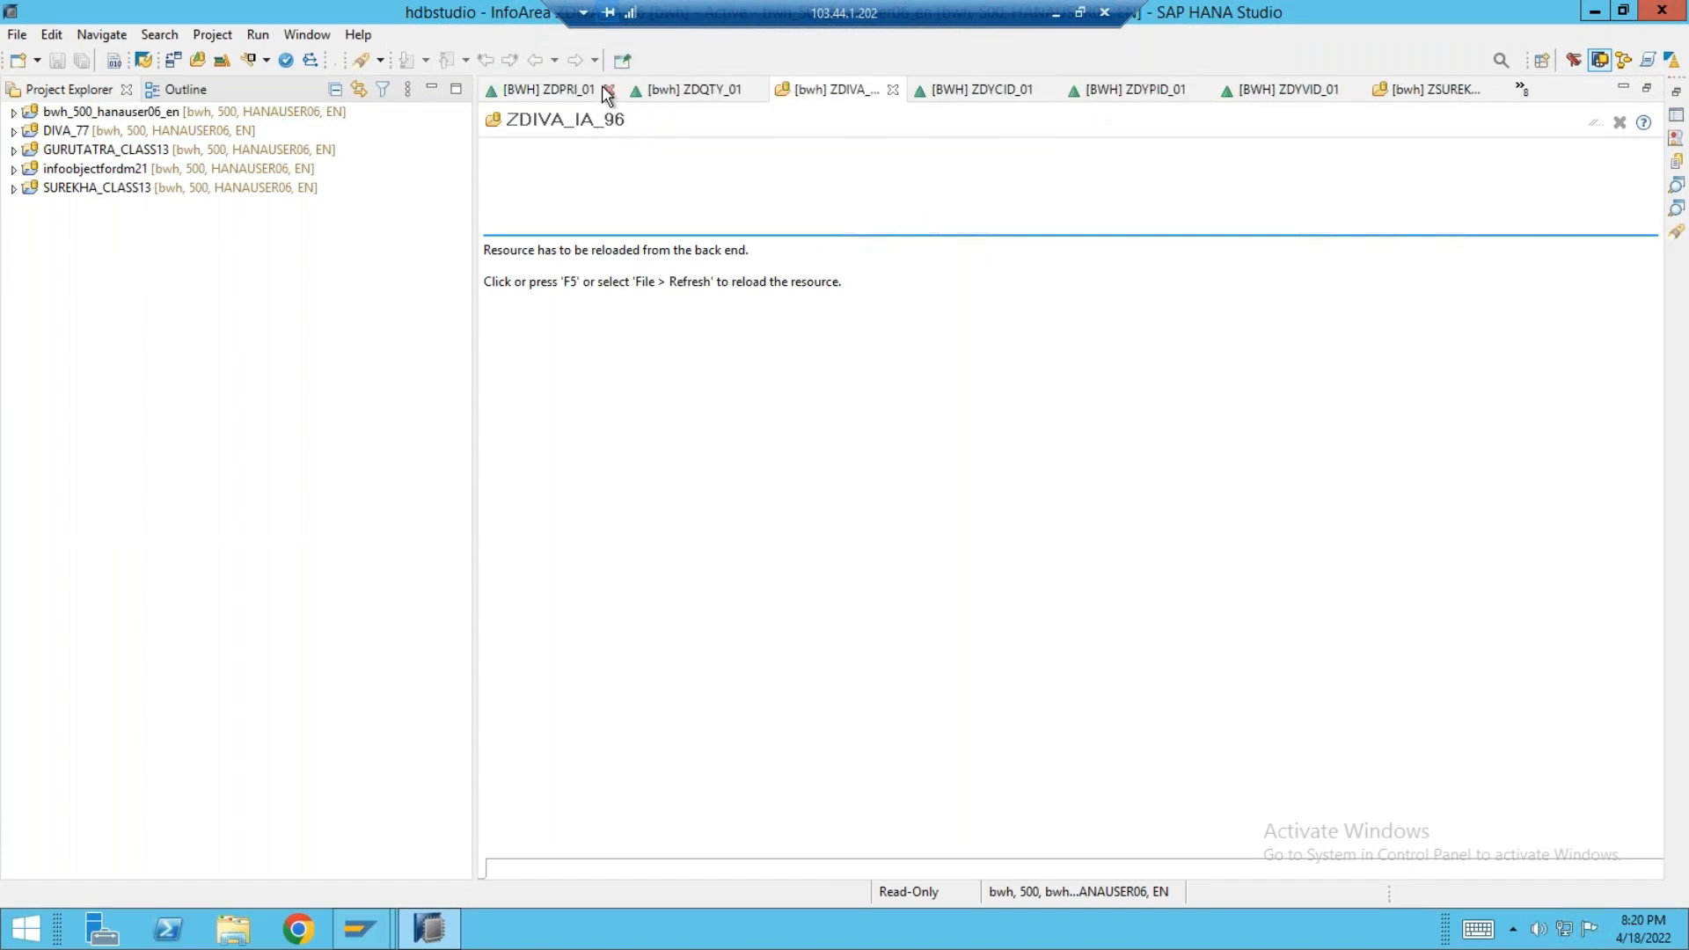
{"action": "left_click", "coordinate": [607, 90]}
{"action": "left_click", "coordinate": [611, 92]}
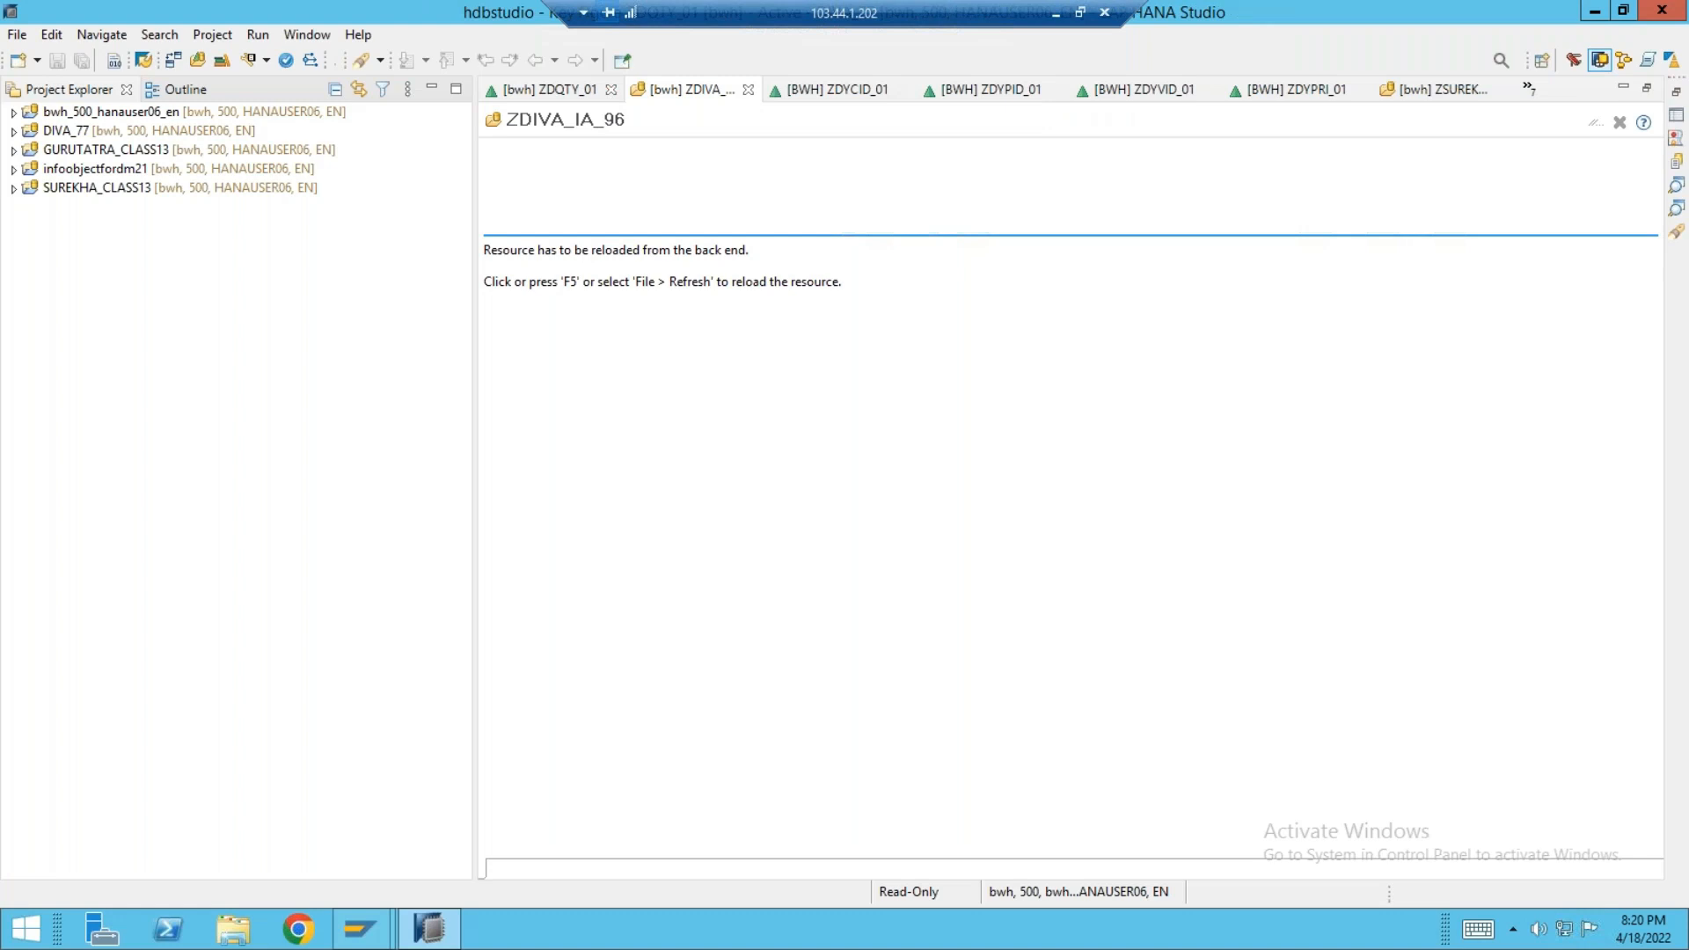
{"action": "left_click", "coordinate": [610, 93]}
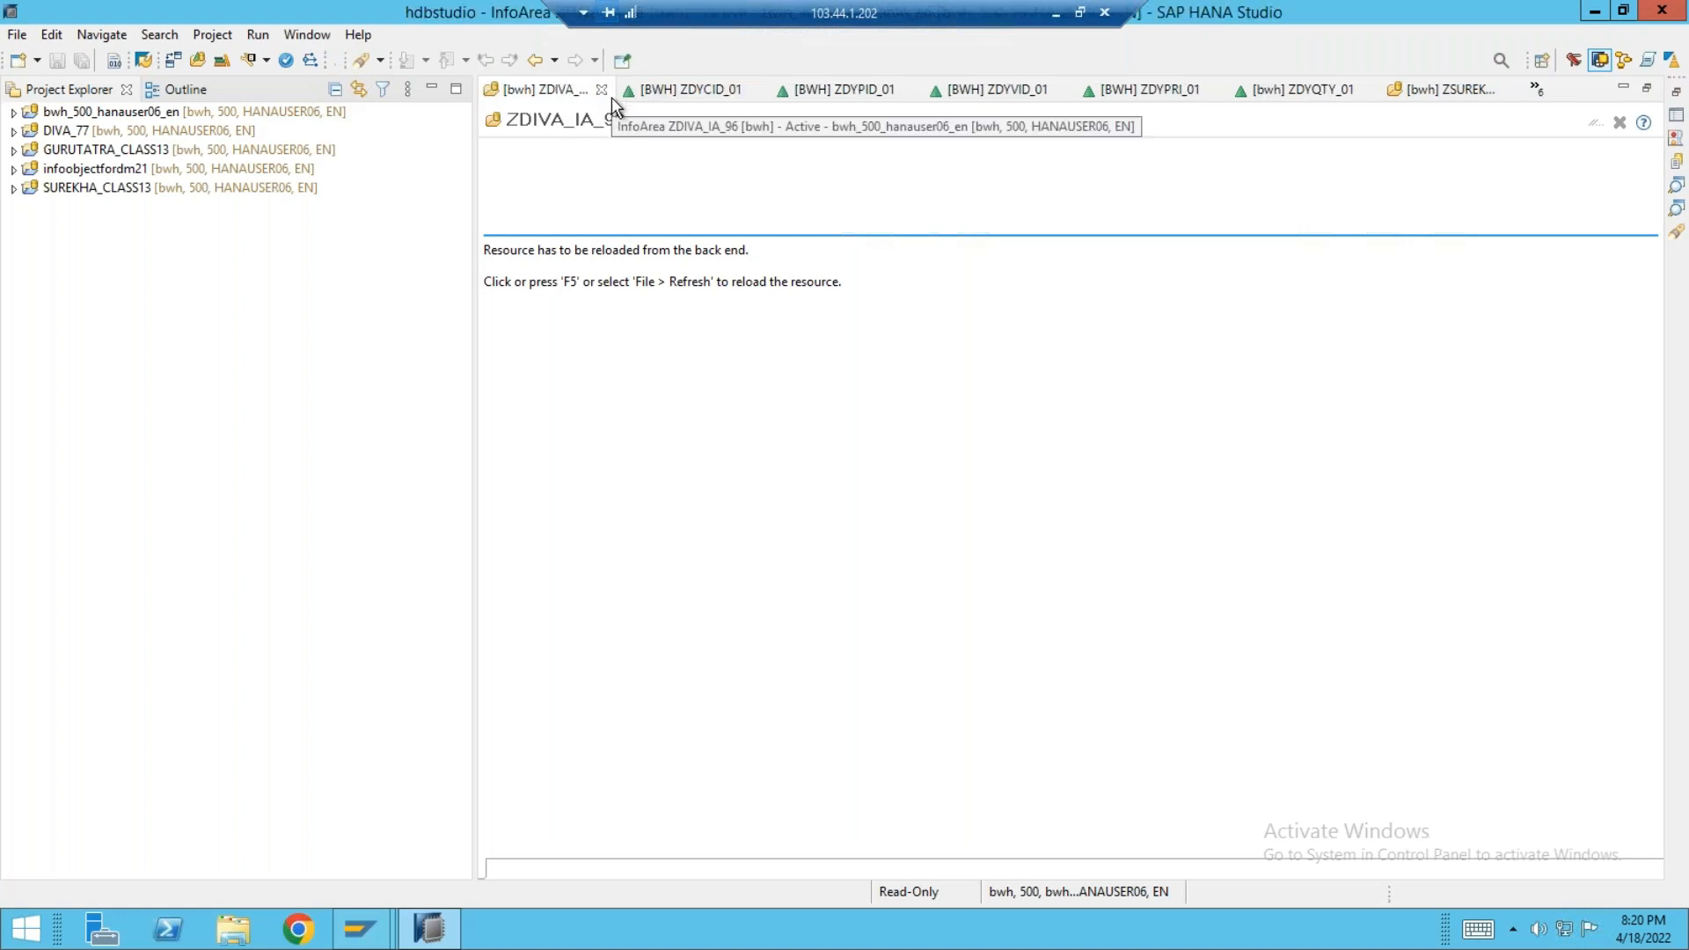
{"action": "left_click", "coordinate": [602, 91]}
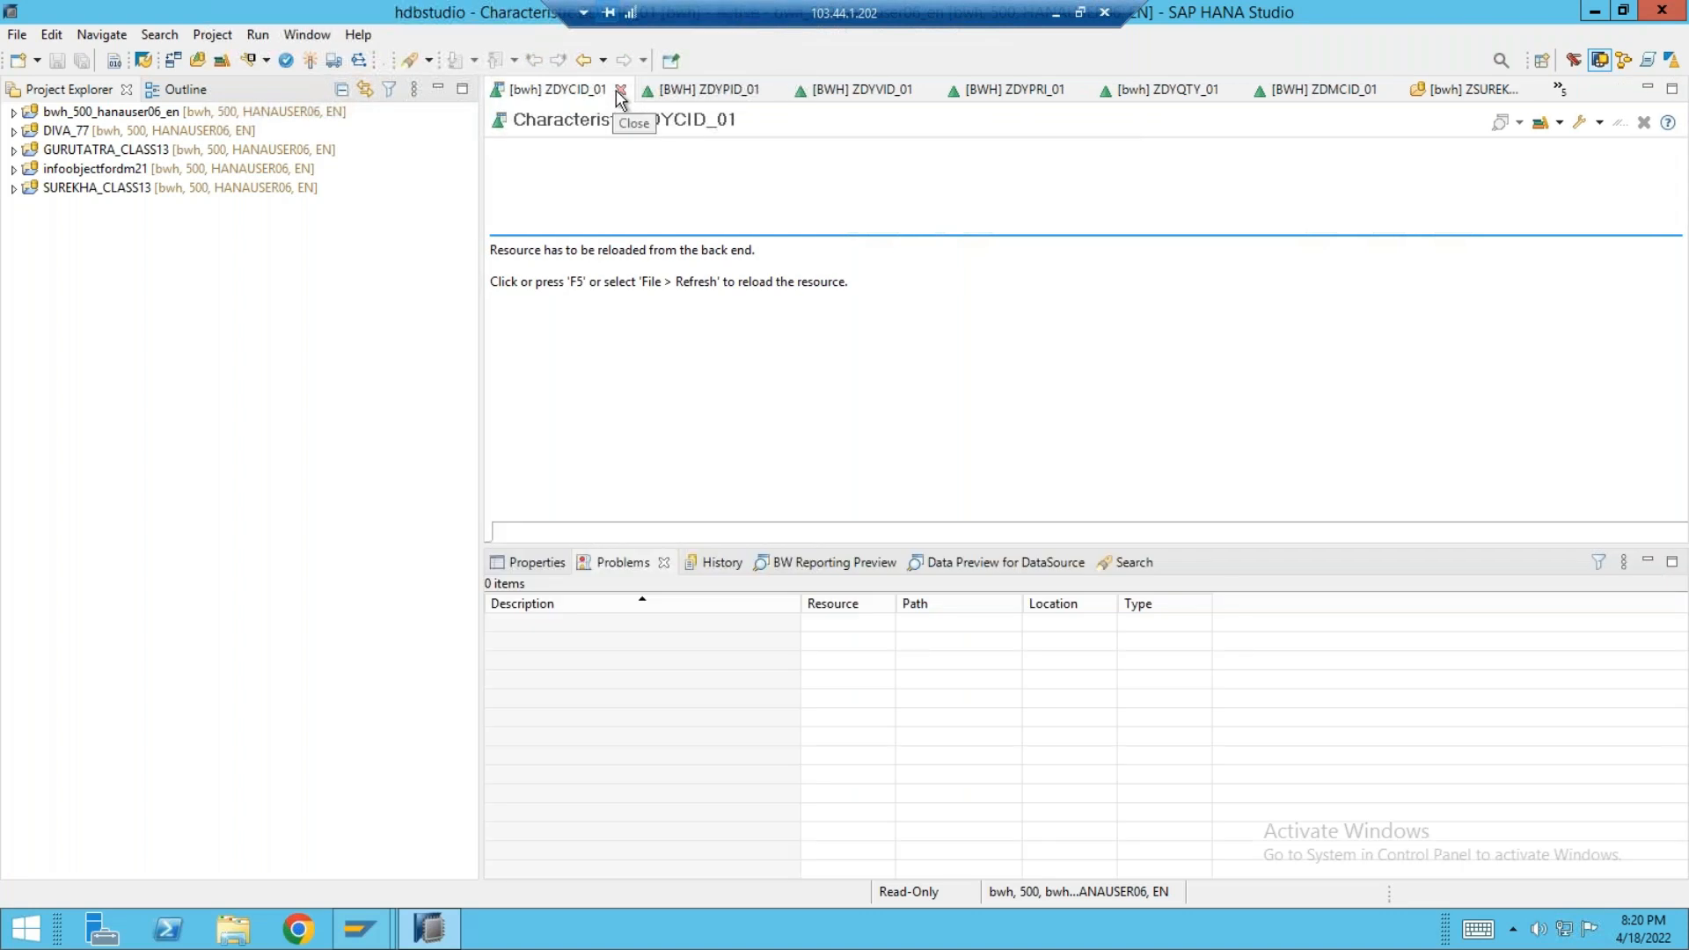
- Close the remaining ZDY and ZDM editors and finally ZSUREKHA_IA_CLASS13
{"action": "left_click", "coordinate": [620, 90]}
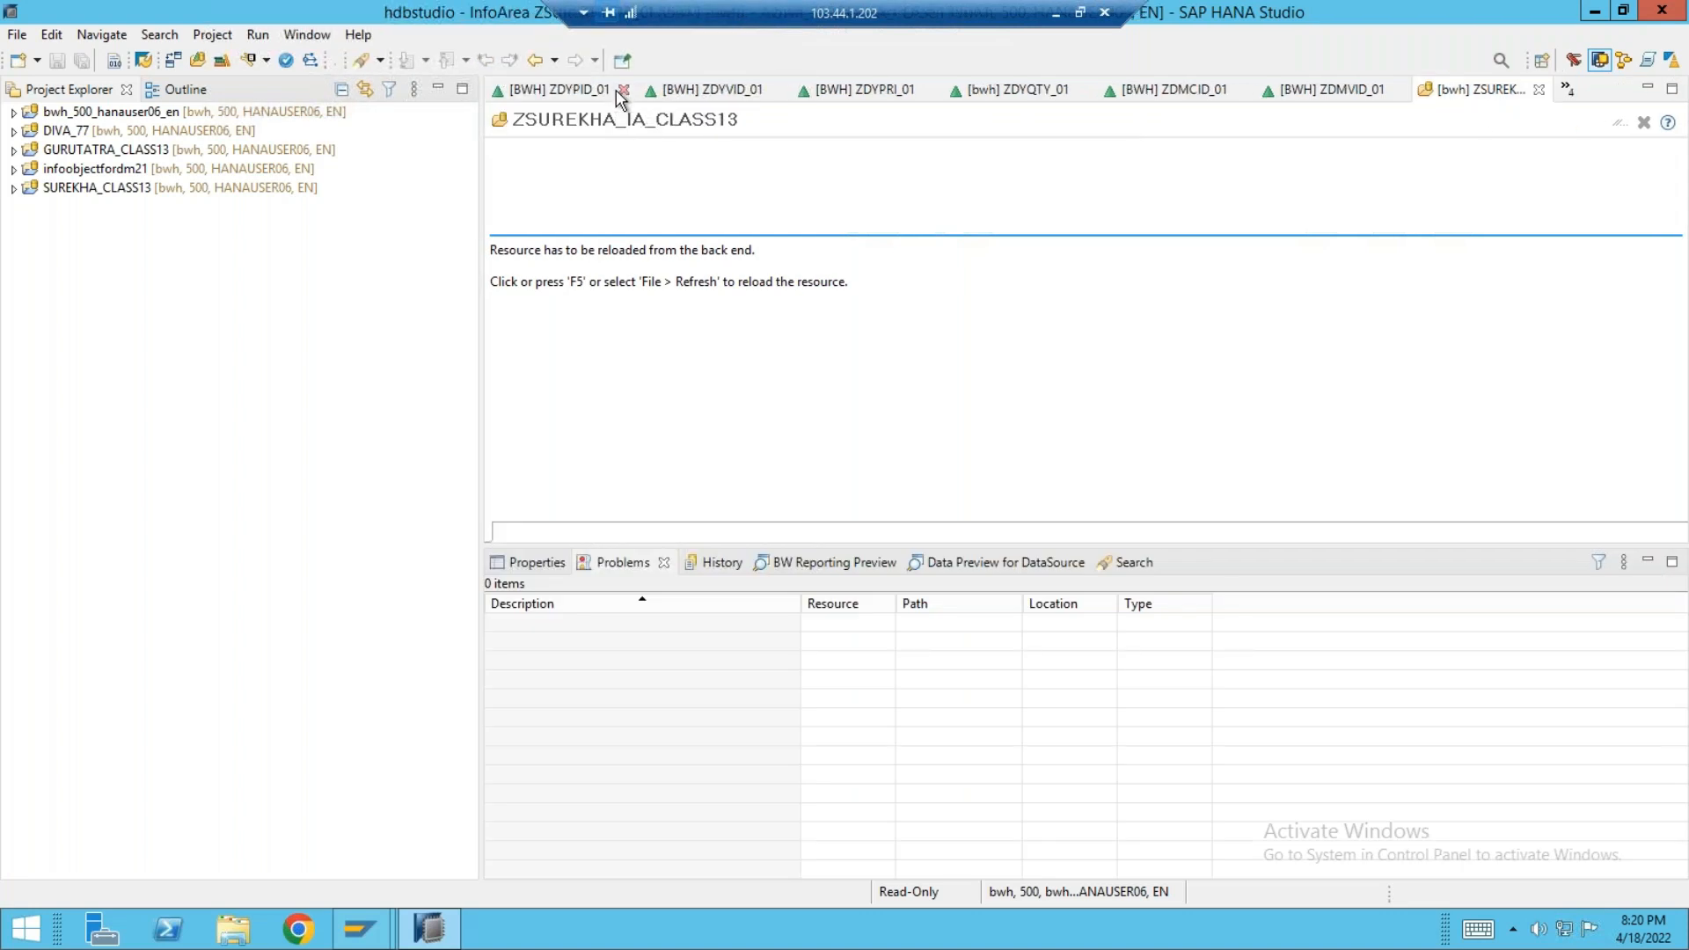
{"action": "left_click", "coordinate": [624, 90]}
{"action": "left_click", "coordinate": [624, 91]}
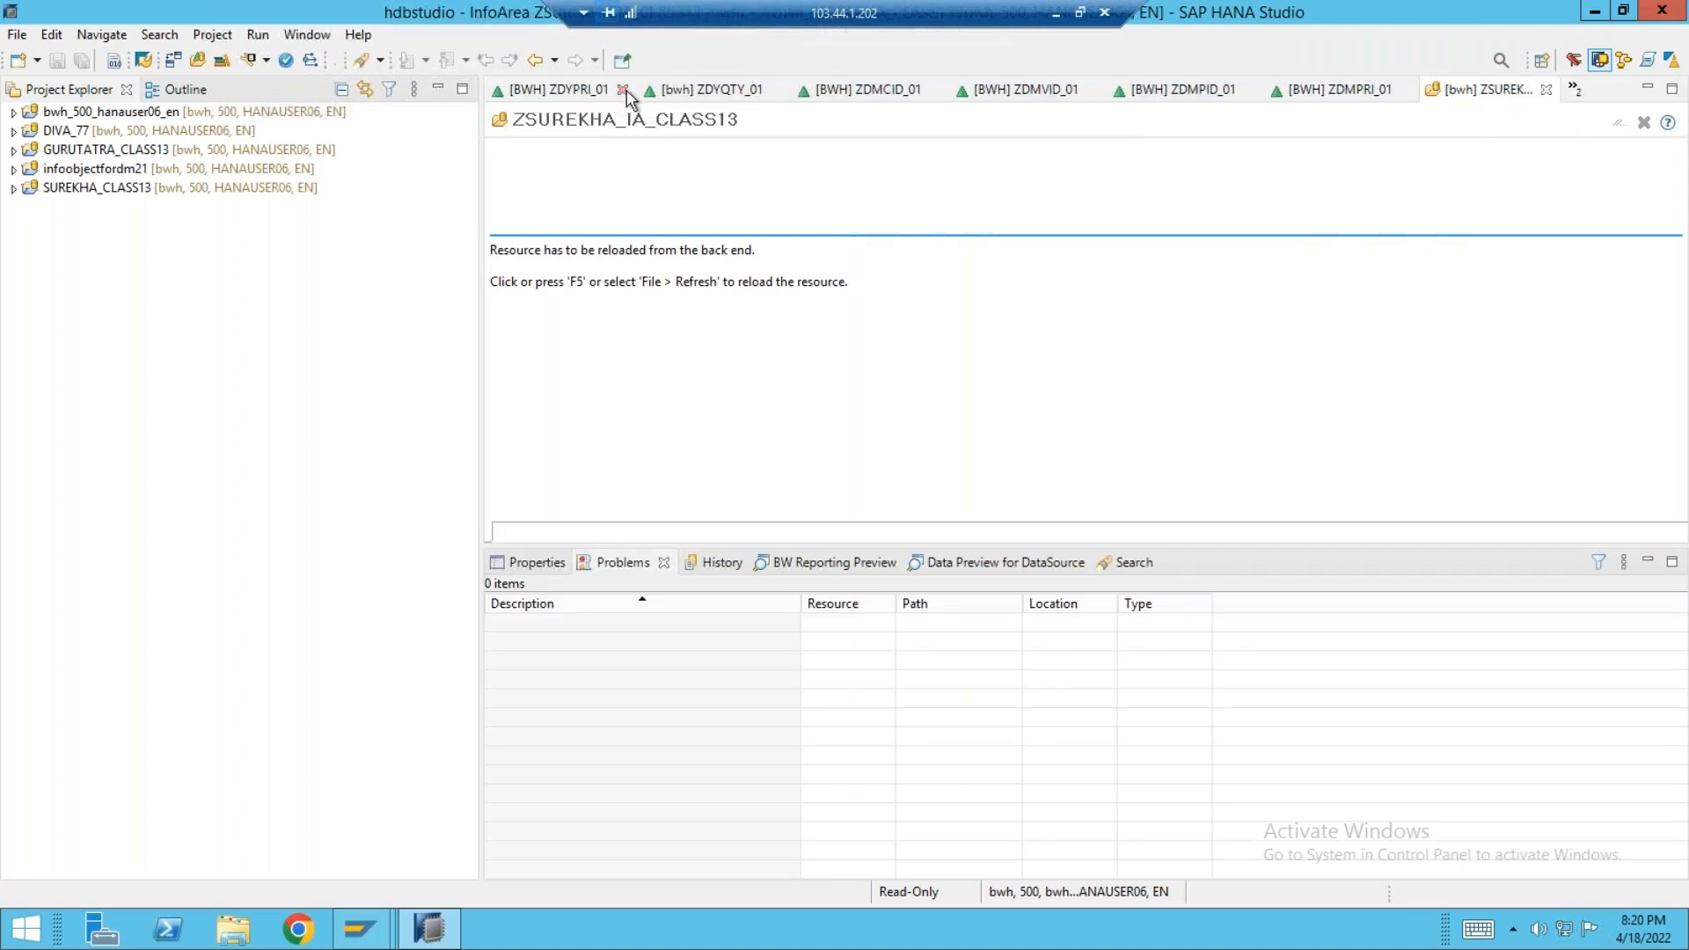
{"action": "left_click", "coordinate": [624, 91]}
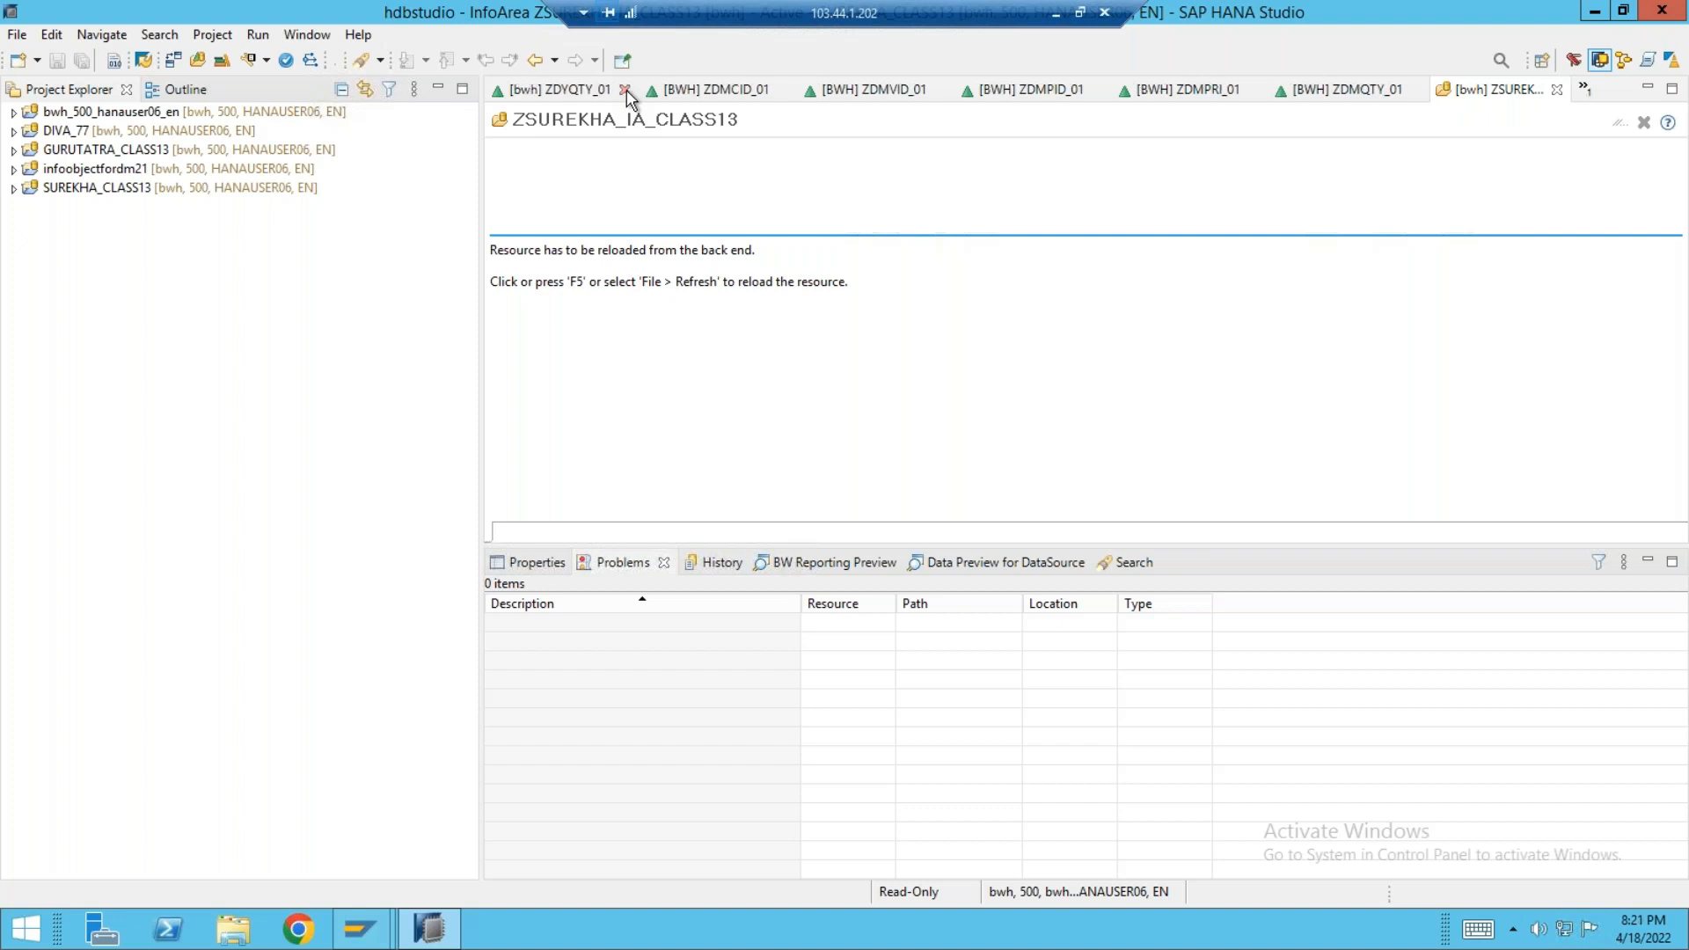
{"action": "left_click", "coordinate": [625, 89]}
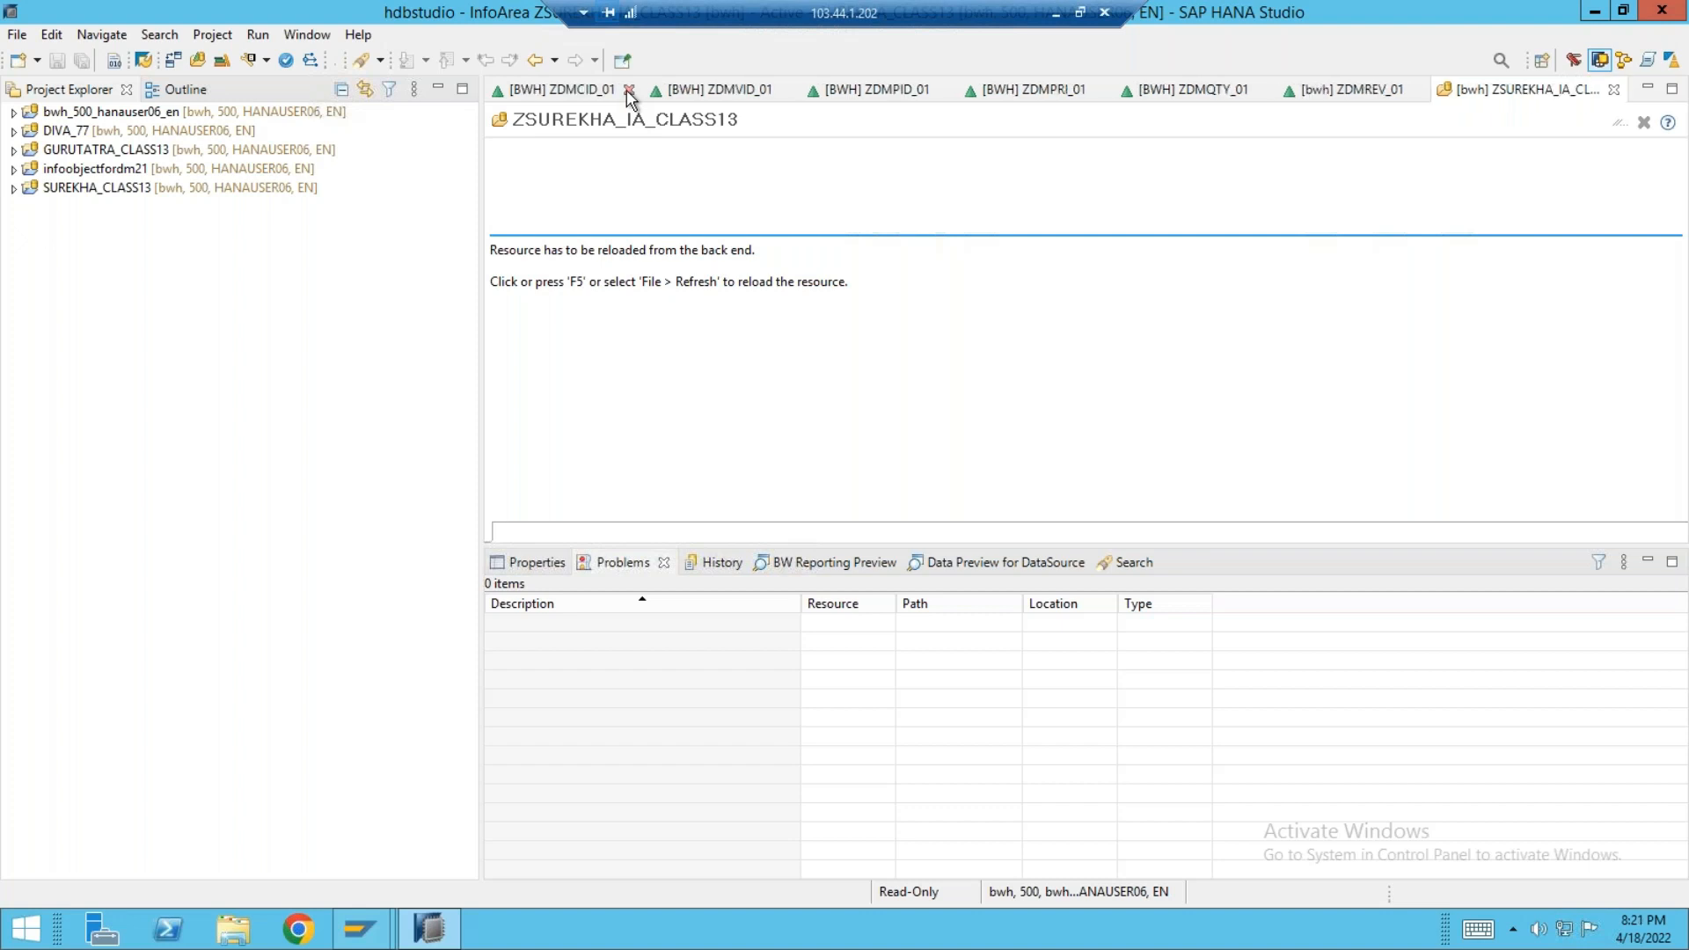
{"action": "left_click", "coordinate": [628, 91]}
{"action": "left_click", "coordinate": [627, 91]}
{"action": "left_click", "coordinate": [628, 92]}
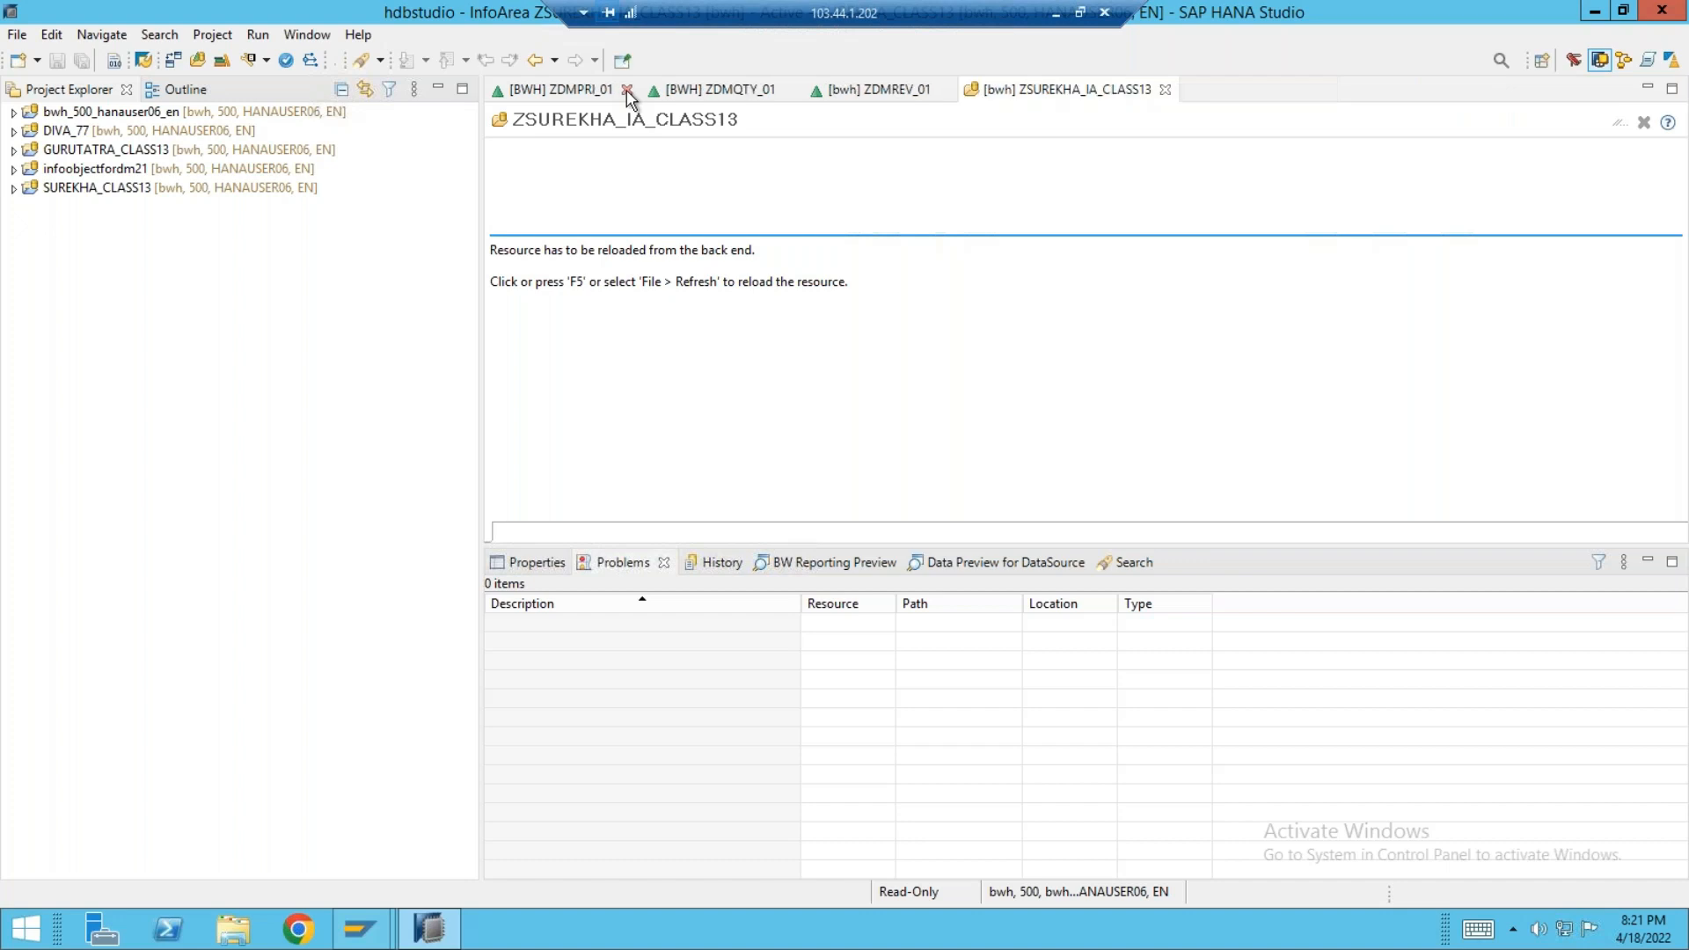
{"action": "left_click", "coordinate": [627, 91]}
{"action": "left_click", "coordinate": [628, 91]}
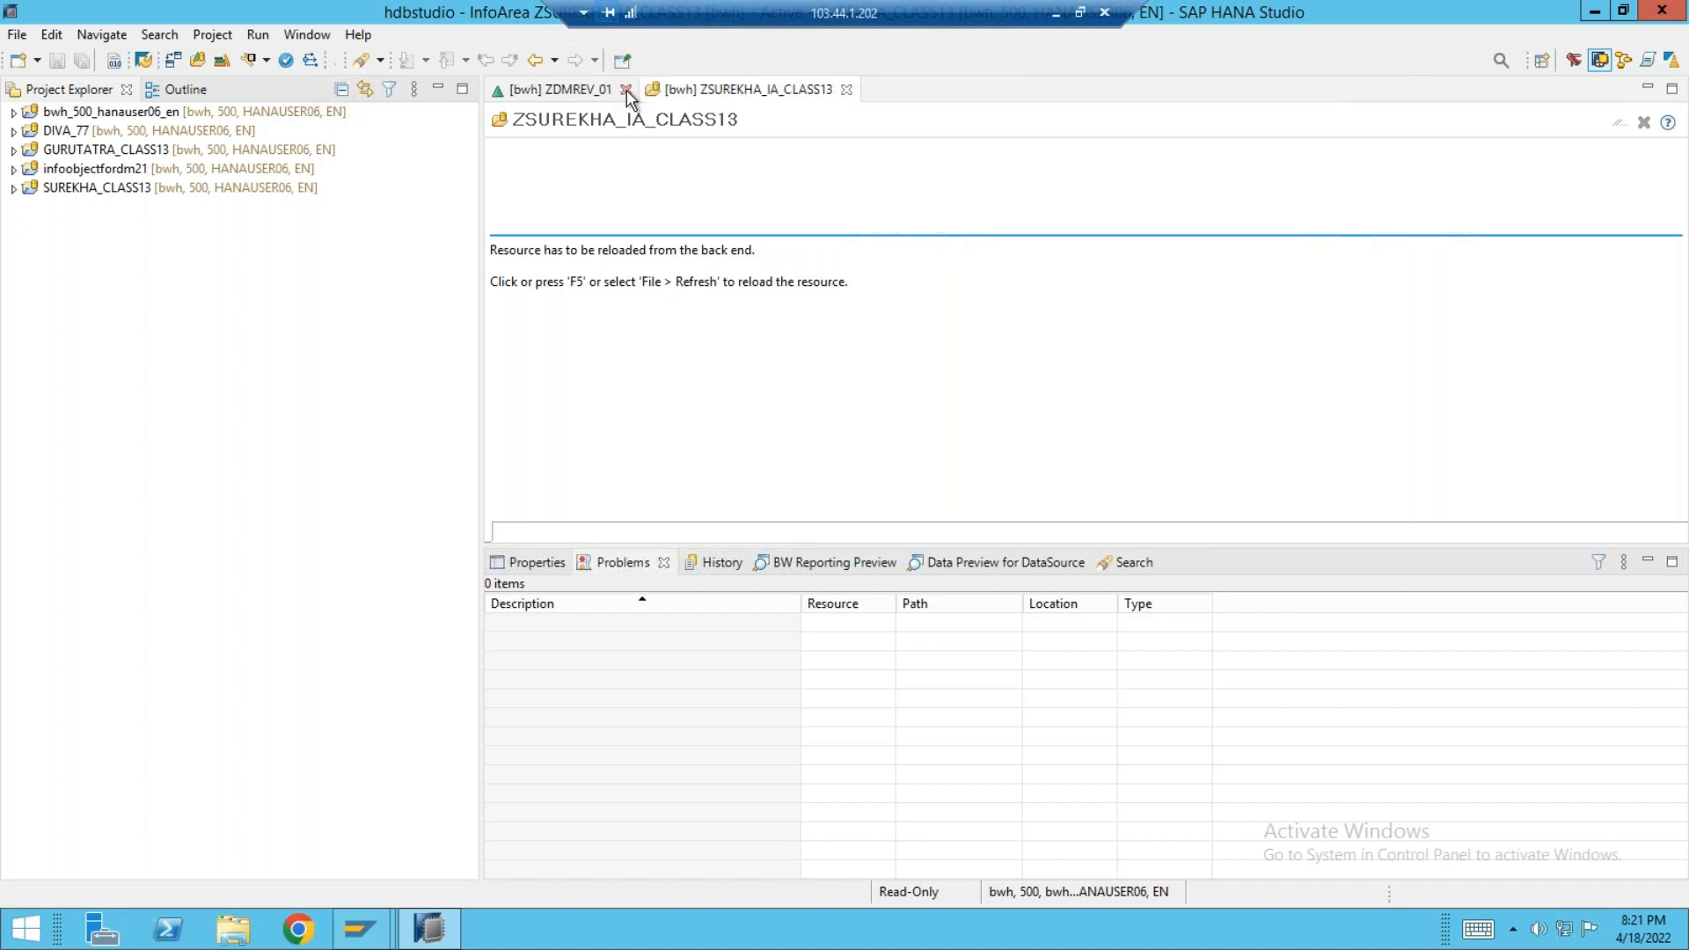
{"action": "left_click", "coordinate": [626, 90]}
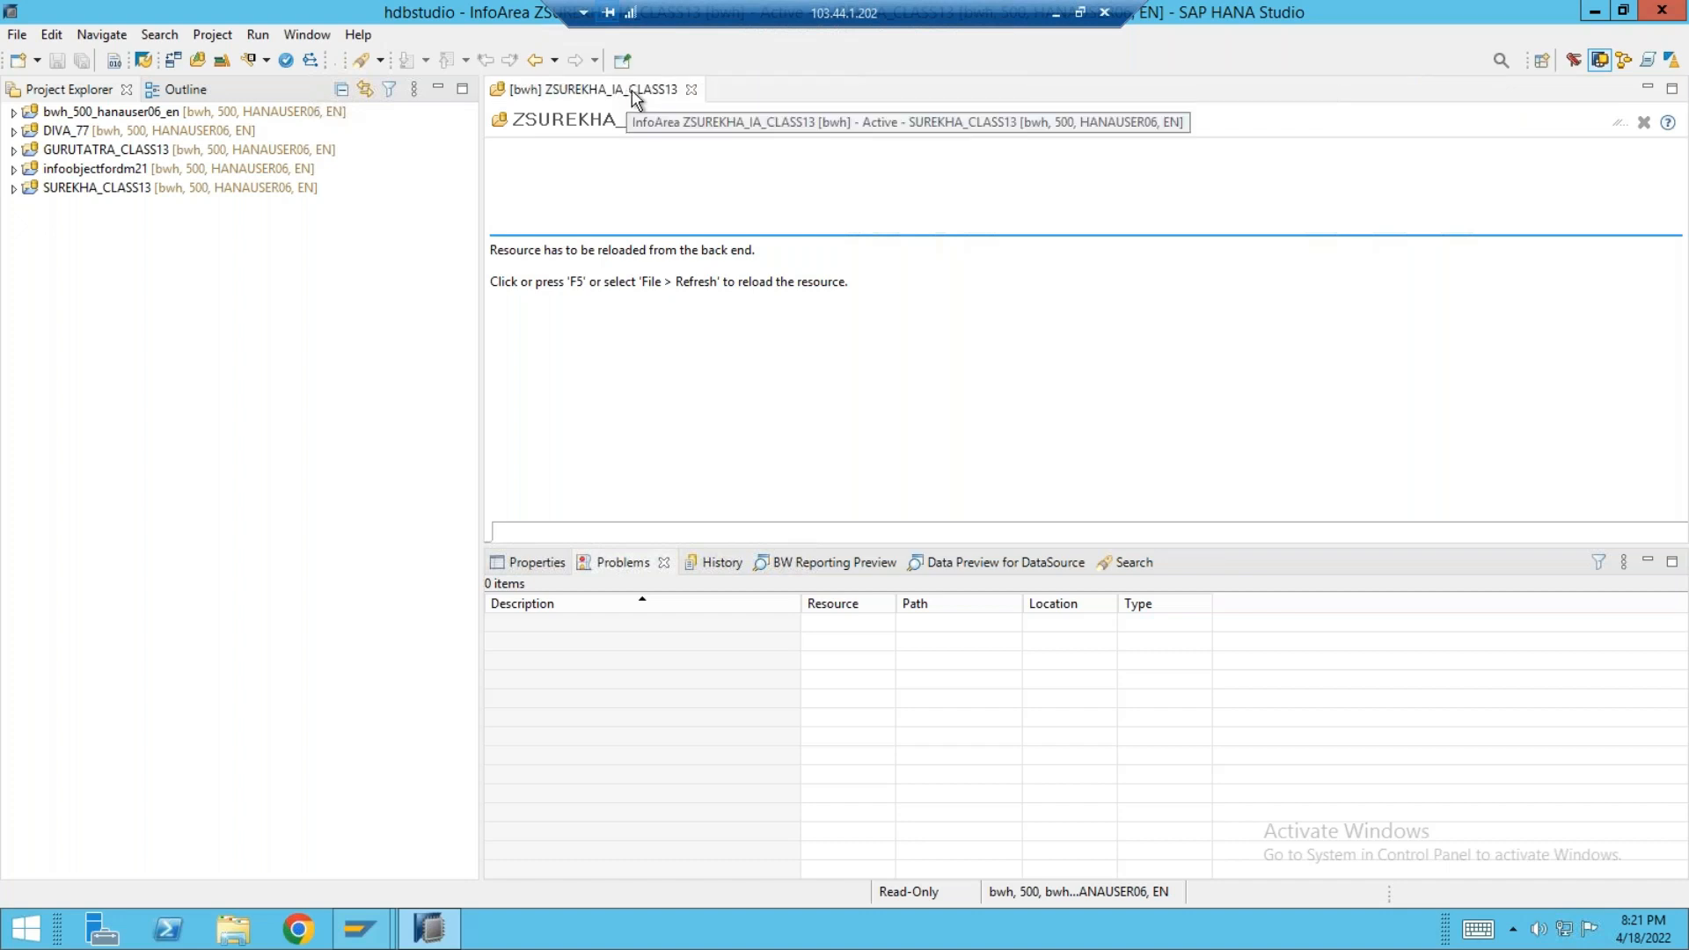
{"action": "left_click", "coordinate": [690, 90]}
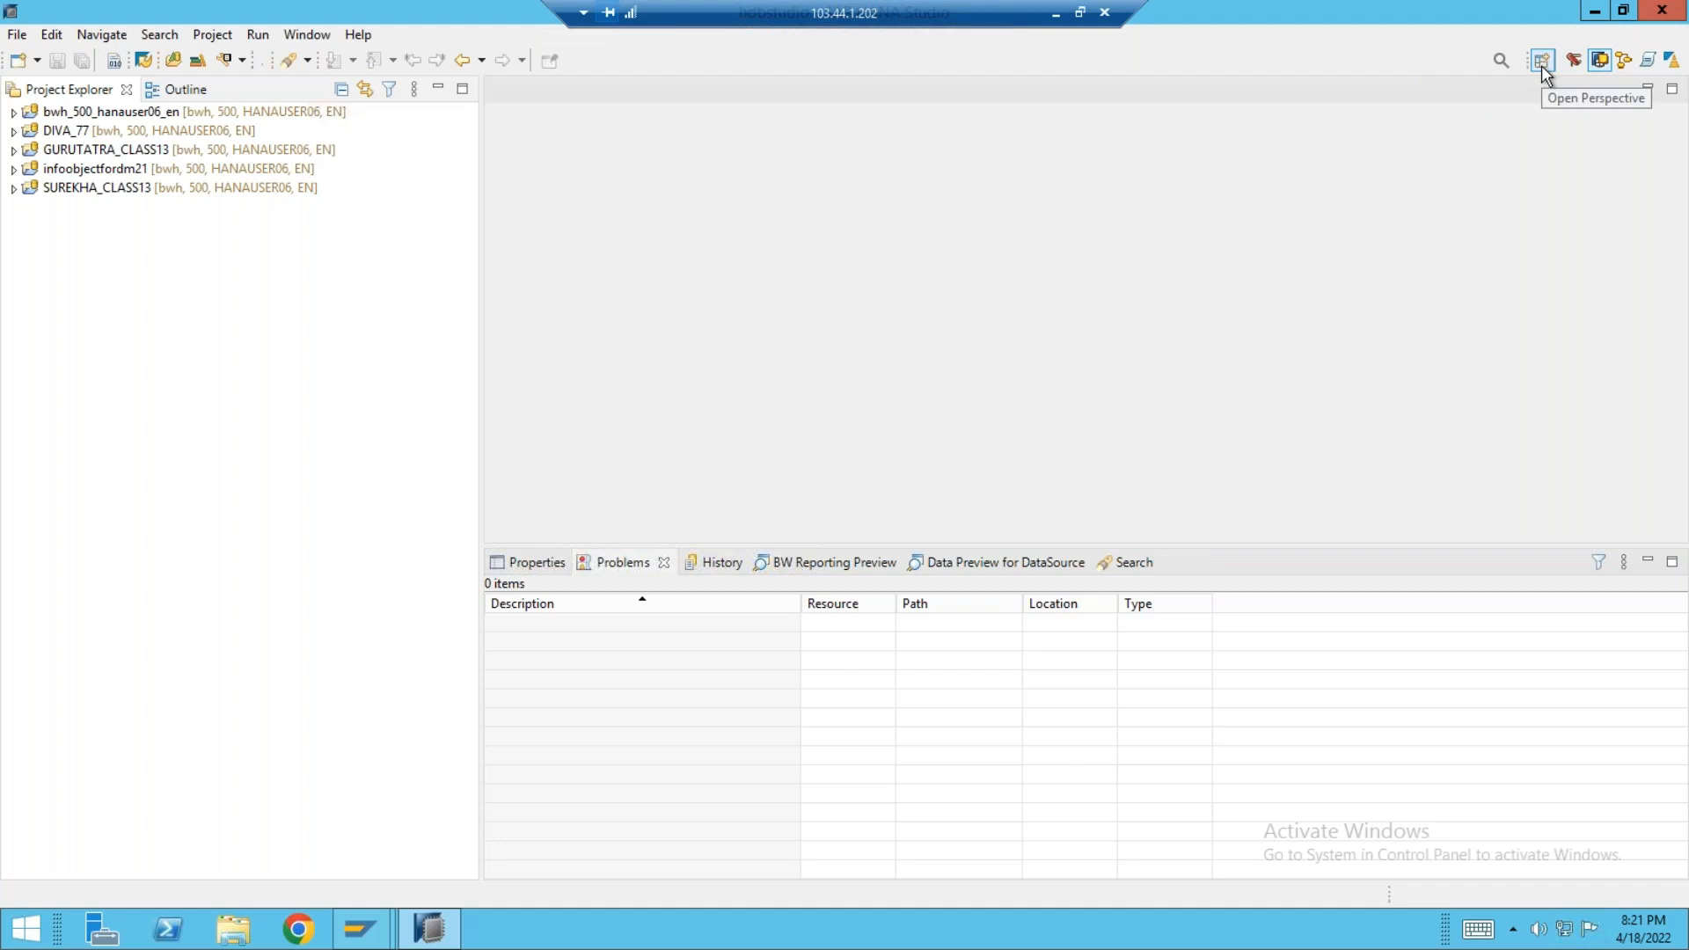
- Switch the workbench to BW Modeling using Window > Perspective > Open Perspective > Other
{"action": "left_click", "coordinate": [1605, 64]}
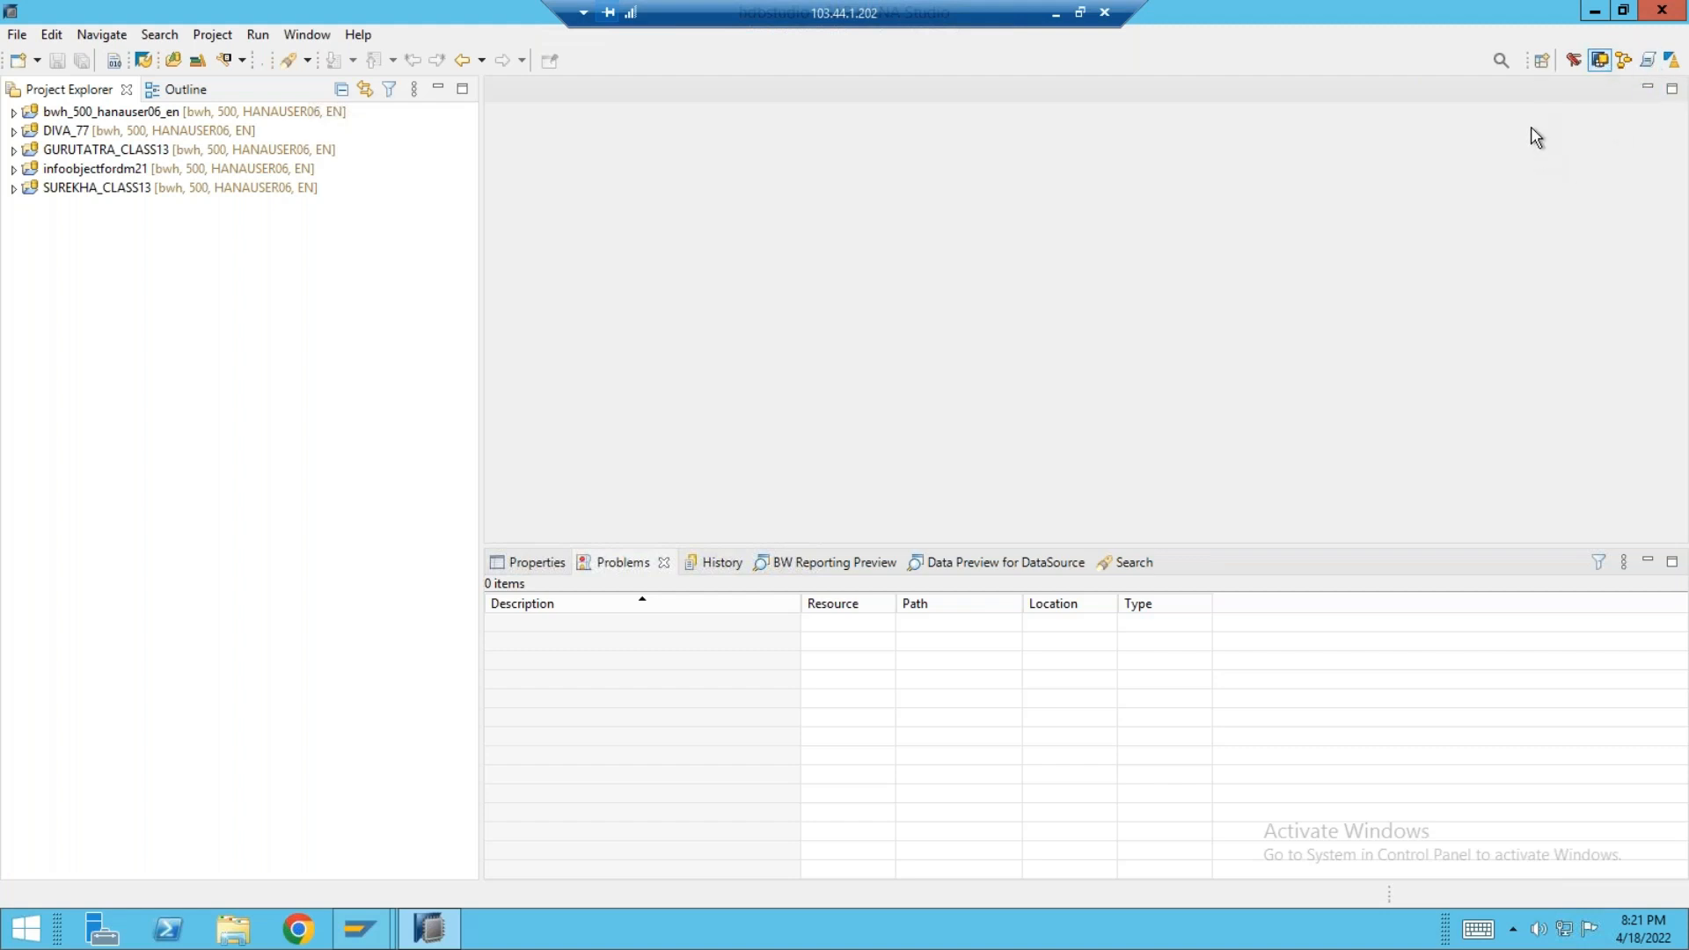
{"action": "left_click", "coordinate": [1543, 61]}
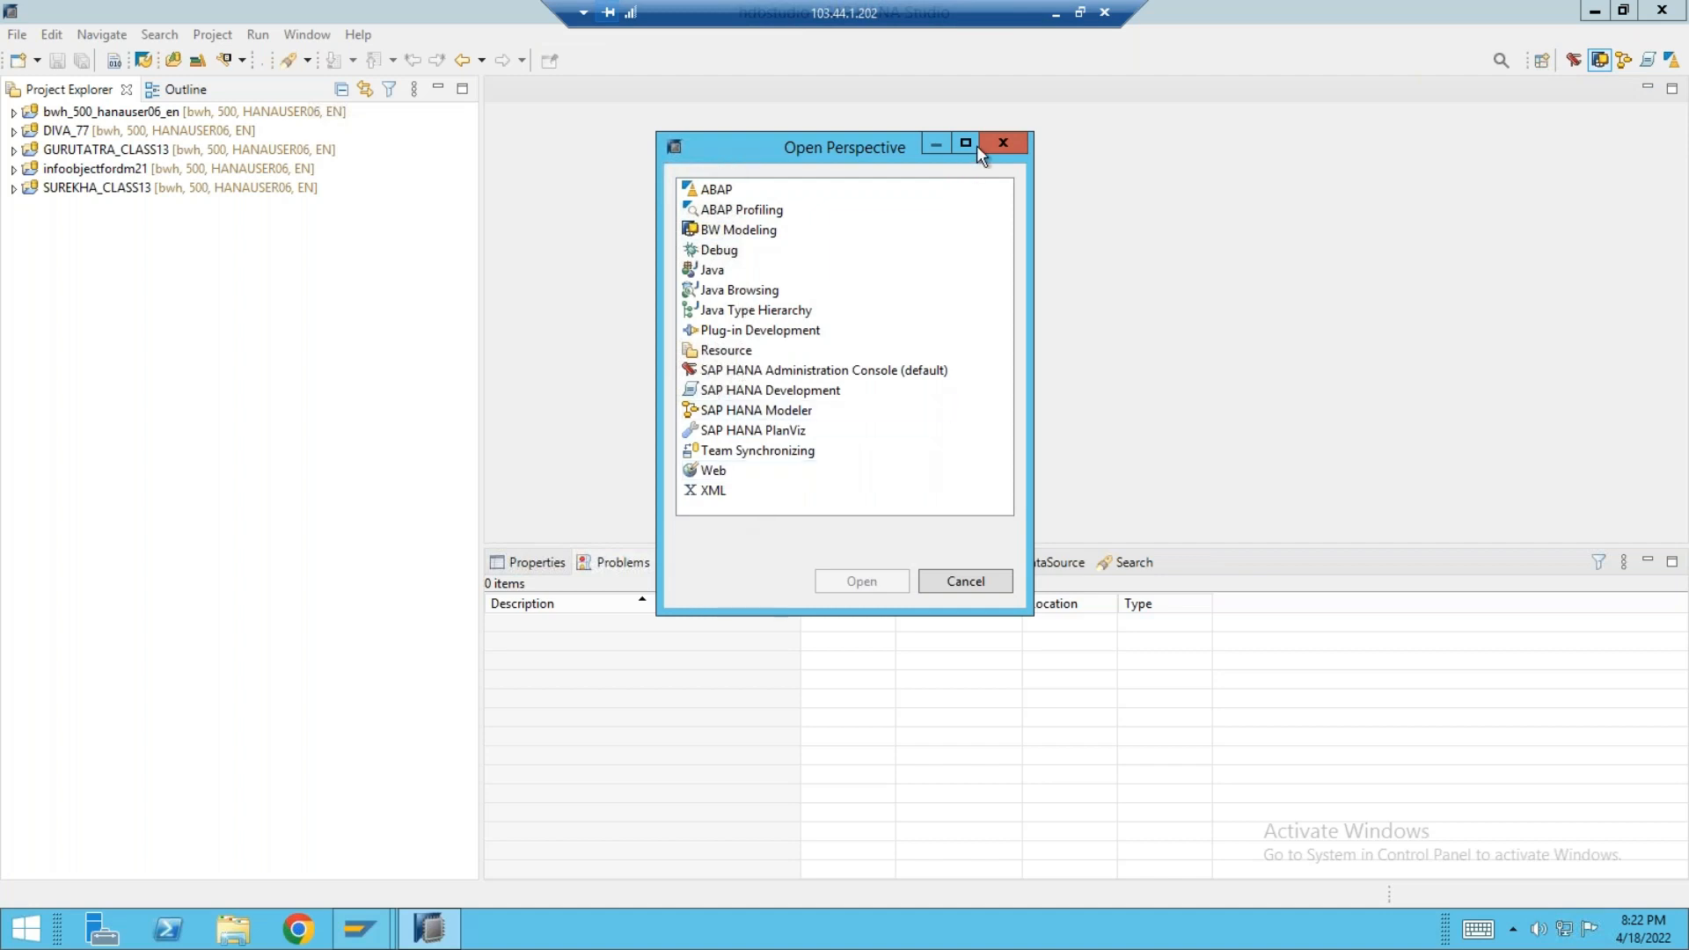
{"action": "left_click", "coordinate": [1007, 142]}
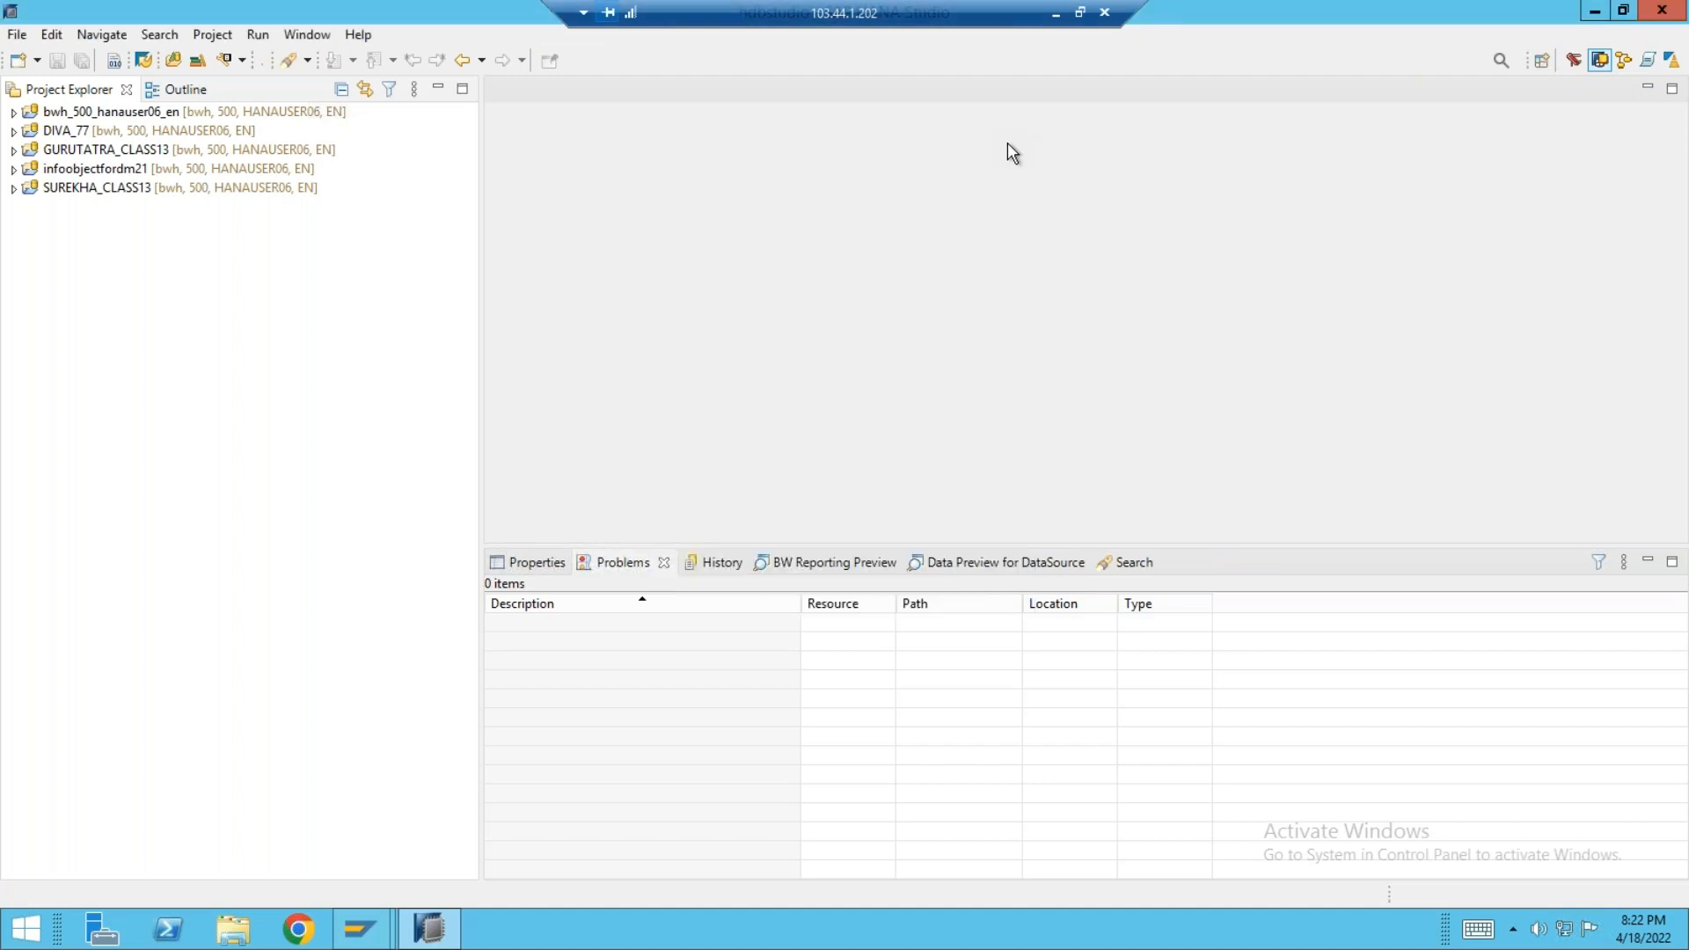
{"action": "left_click", "coordinate": [304, 37]}
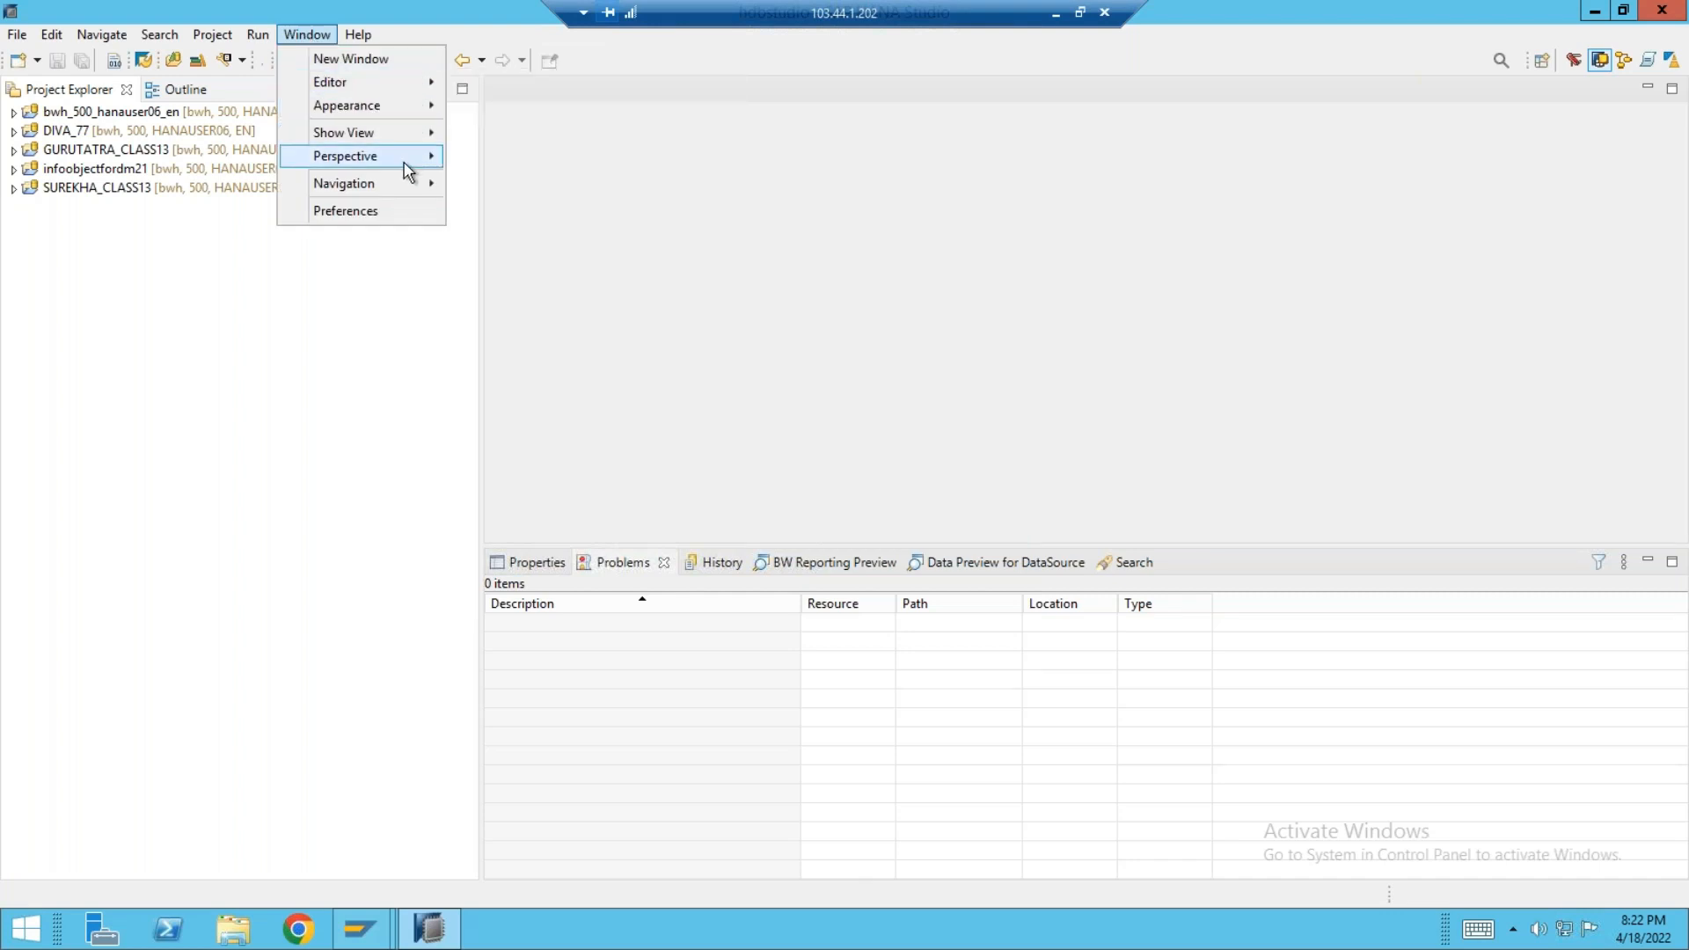
{"action": "mouse_move", "coordinate": [407, 171]}
{"action": "mouse_move", "coordinate": [524, 165]}
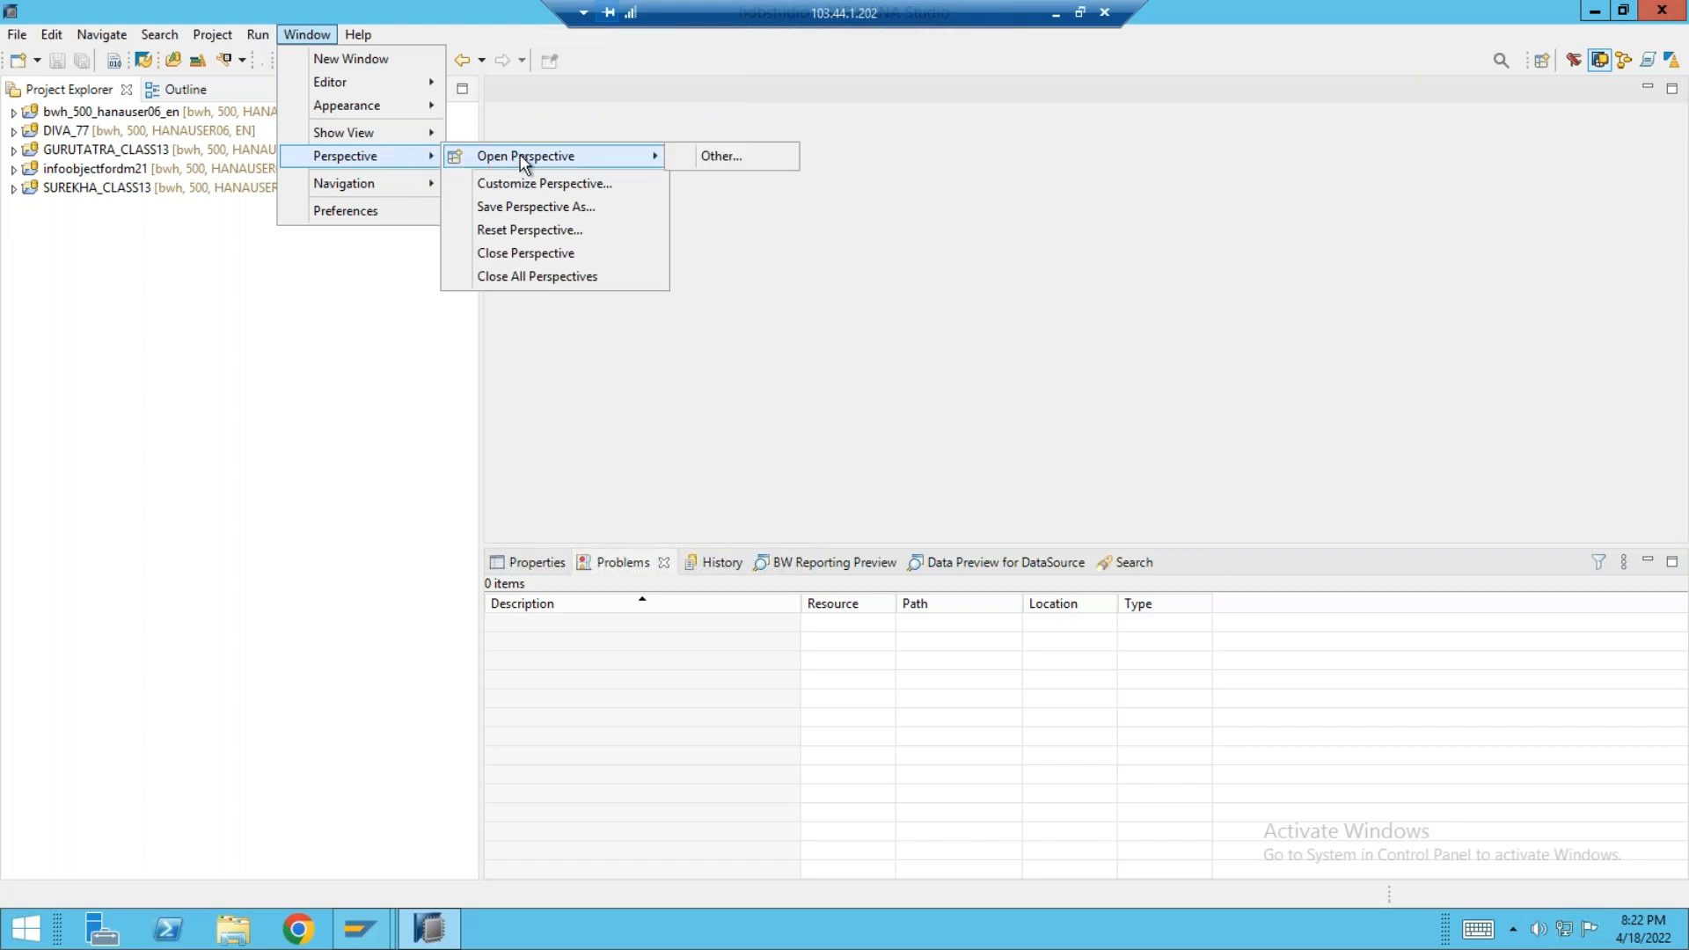
{"action": "left_click", "coordinate": [717, 156]}
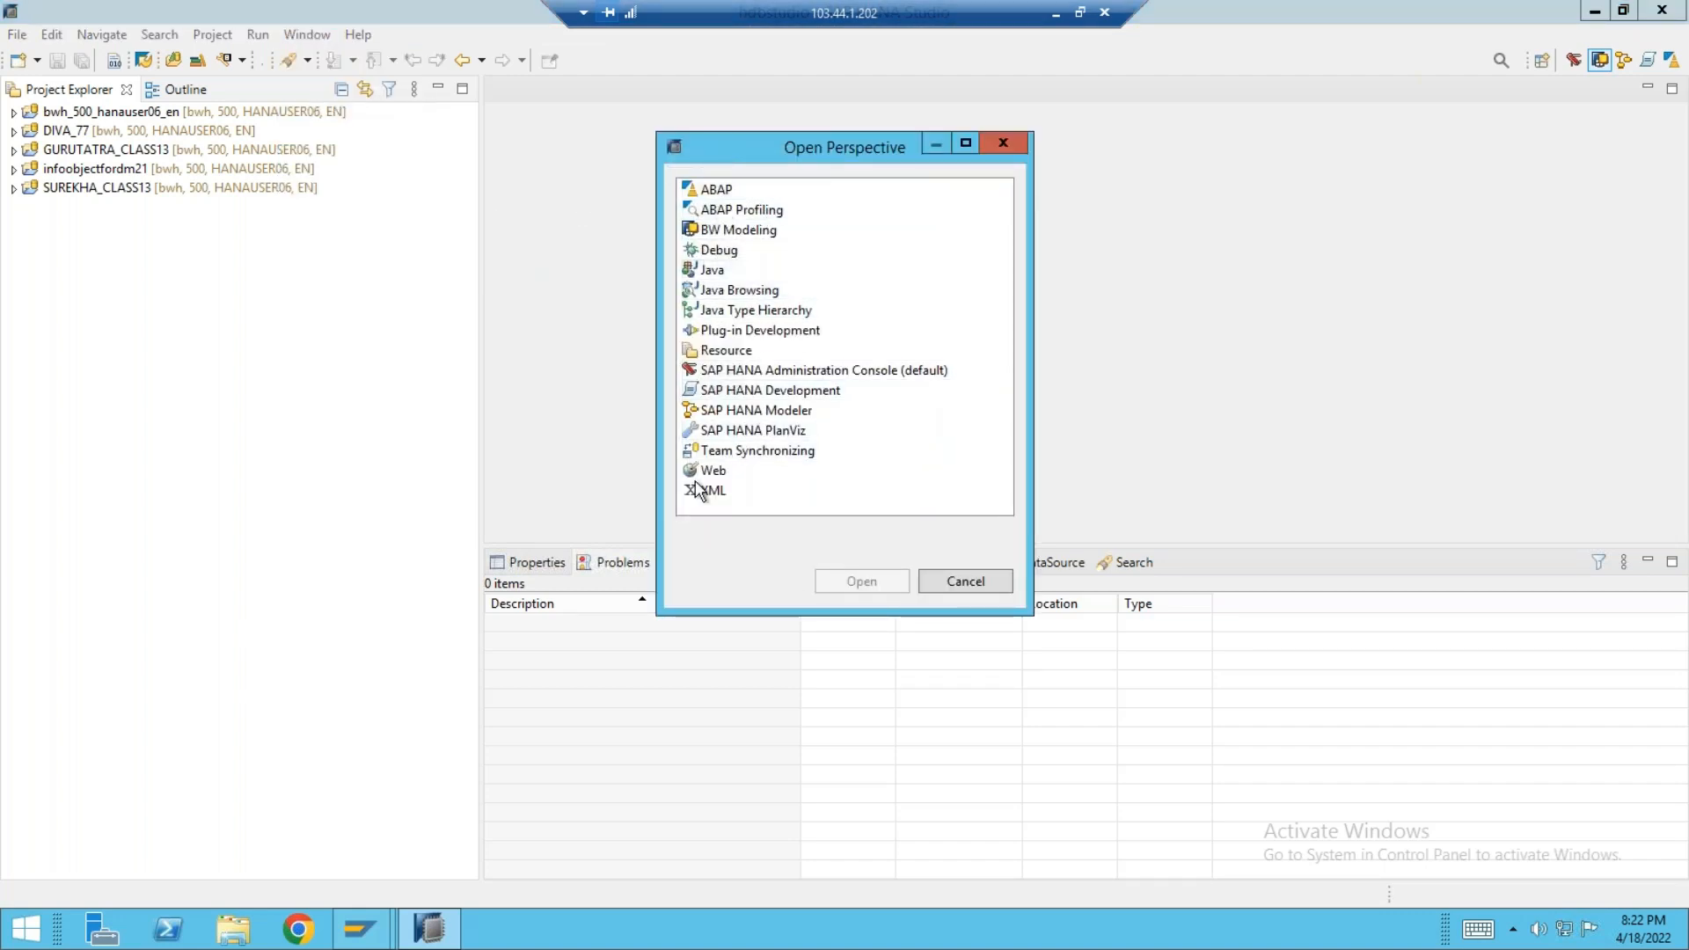
{"action": "left_click", "coordinate": [739, 229]}
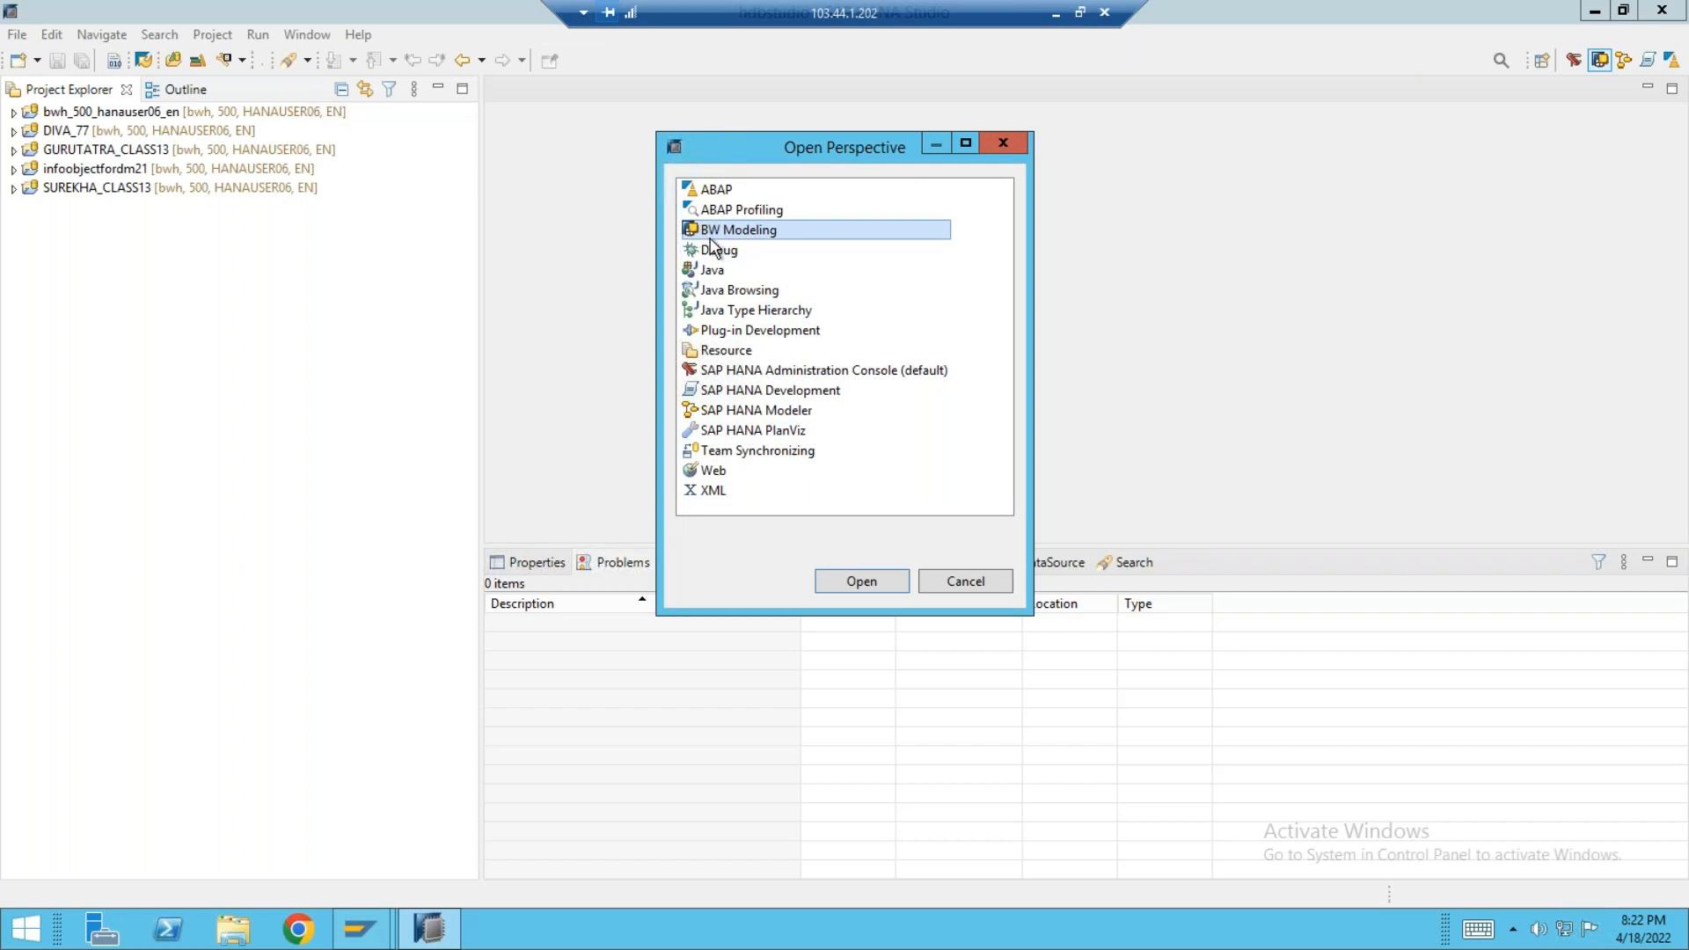
{"action": "left_click", "coordinate": [856, 583]}
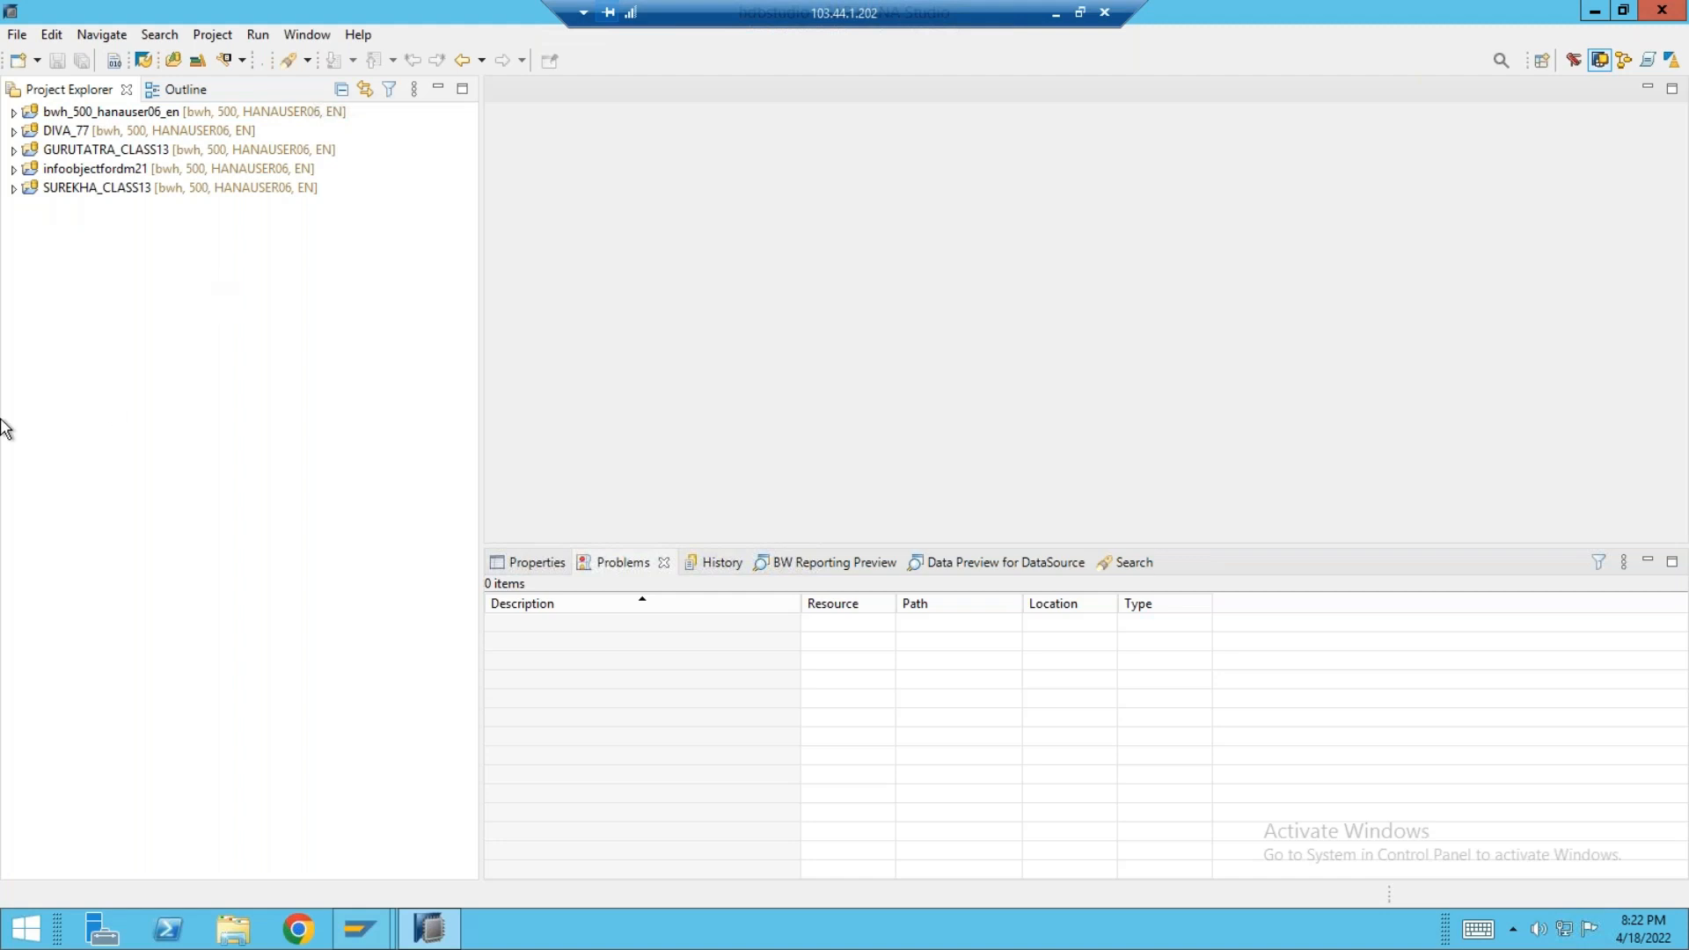
- Select all five BW projects in Project Explorer, from SUREKHA_CLASS13 up to the first
{"action": "left_click", "coordinate": [82, 195]}
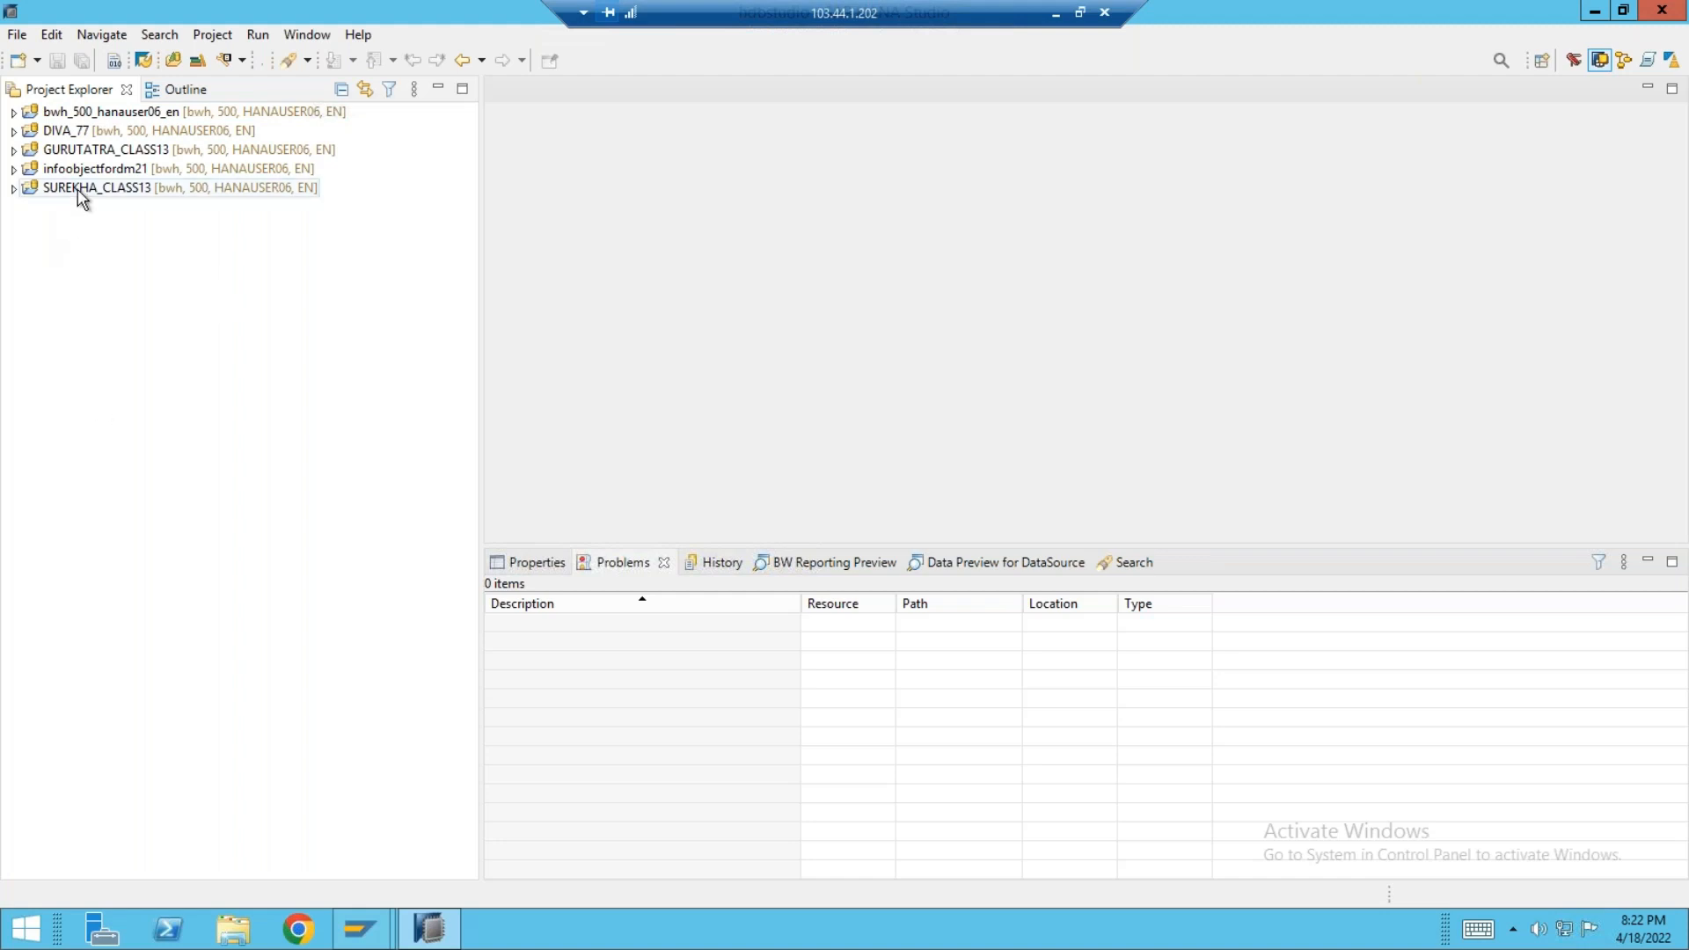
{"action": "left_click", "coordinate": [78, 191]}
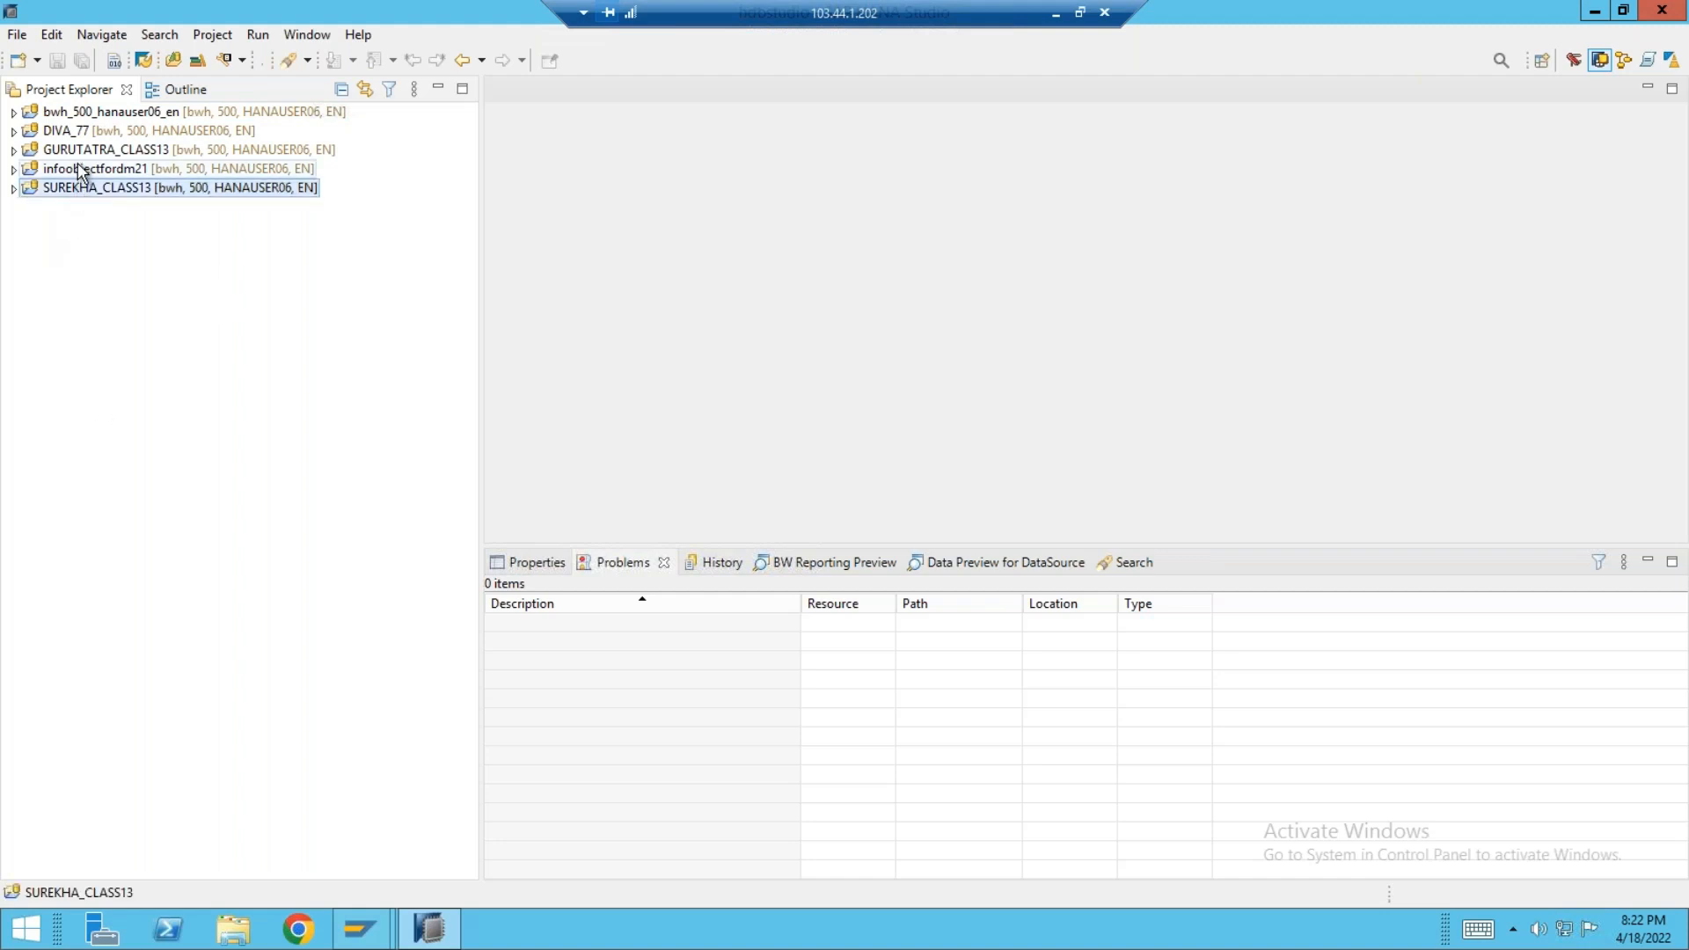
{"action": "left_click", "coordinate": [83, 169], "text": "ctrl"}
{"action": "left_click", "coordinate": [91, 152], "text": "ctrl"}
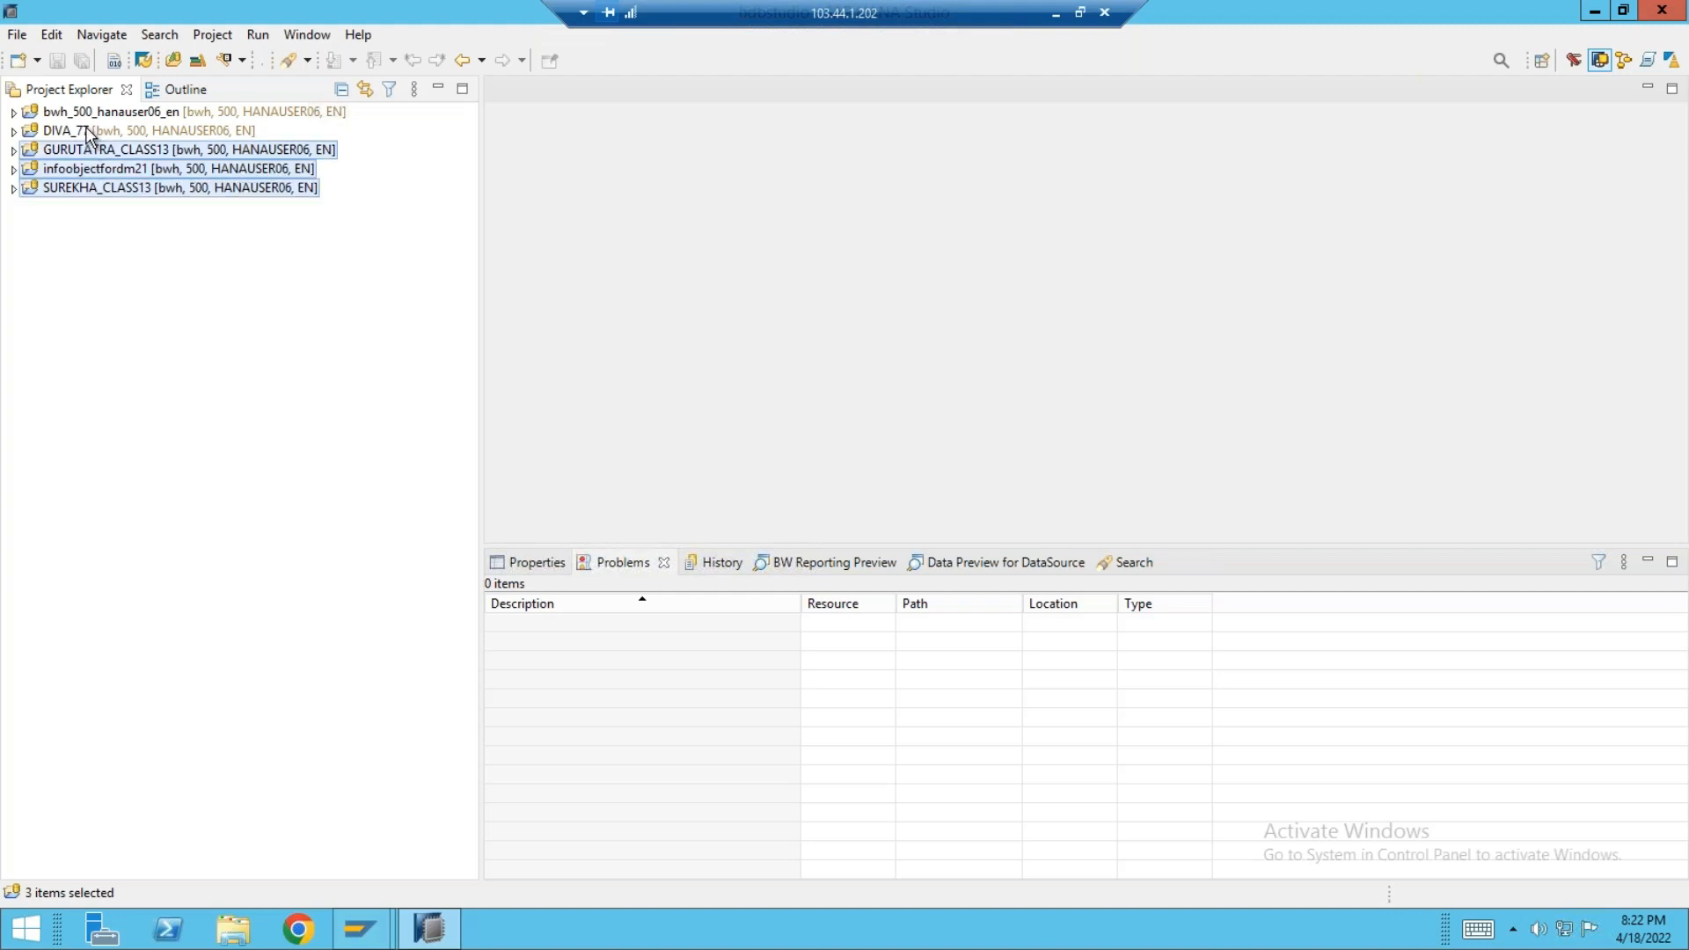
{"action": "left_click", "coordinate": [85, 132], "text": "ctrl"}
{"action": "left_click", "coordinate": [92, 115], "text": "ctrl"}
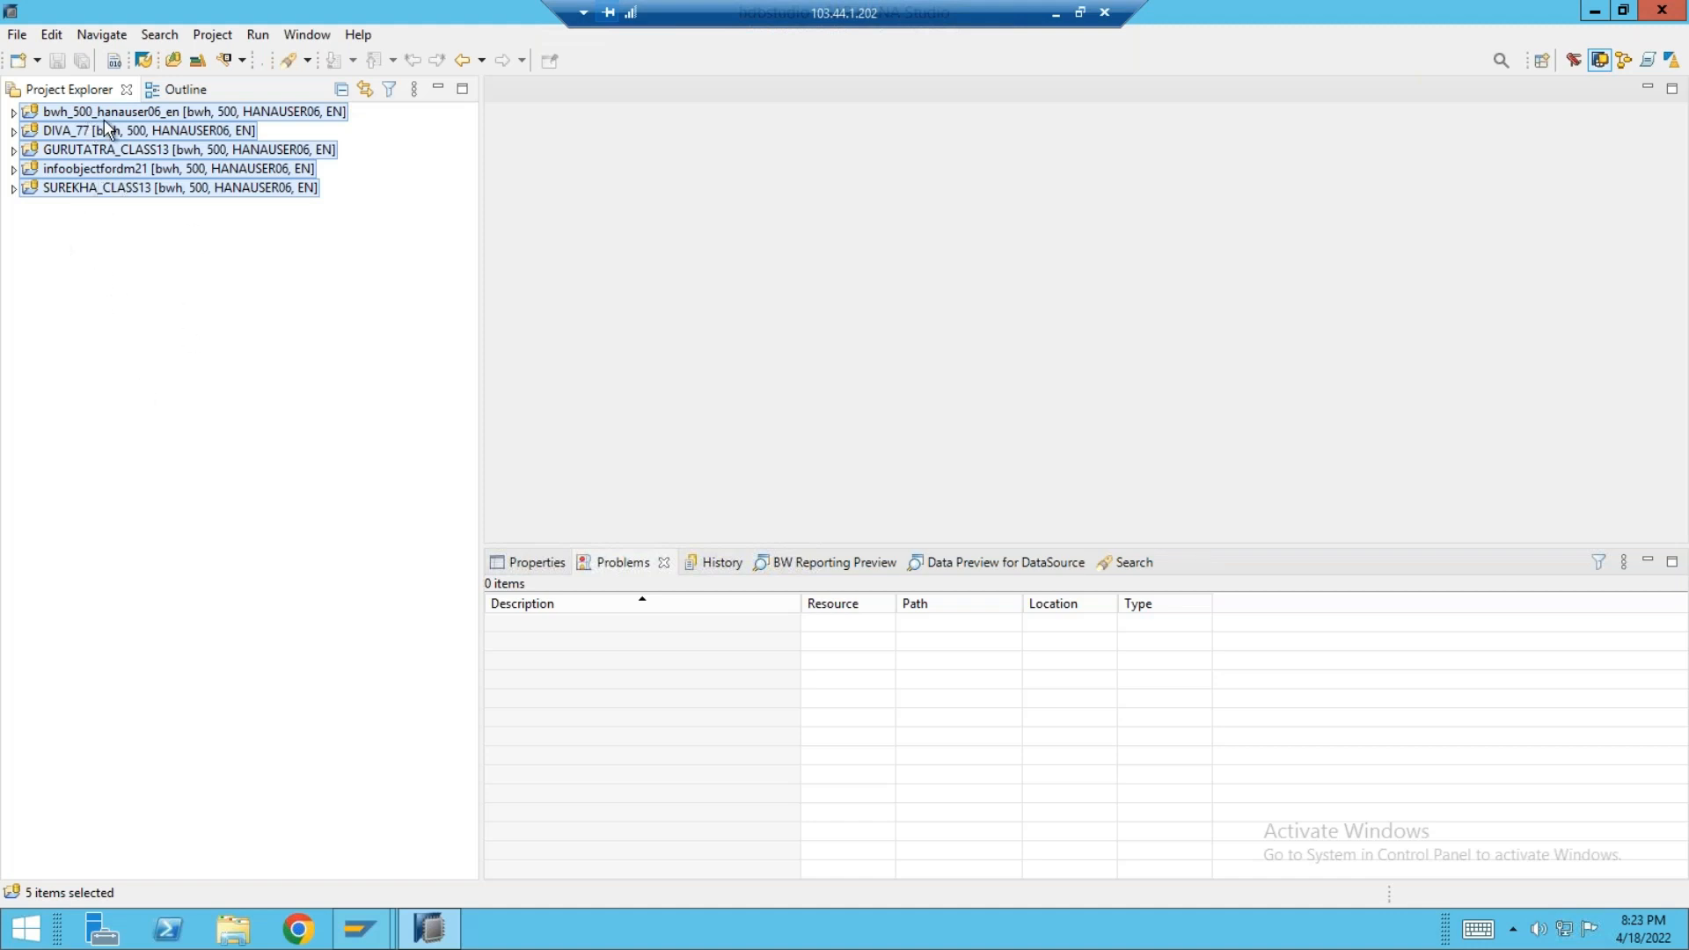
- Delete the five selected projects from the workspace, keeping their disk contents
{"action": "right_click", "coordinate": [169, 161]}
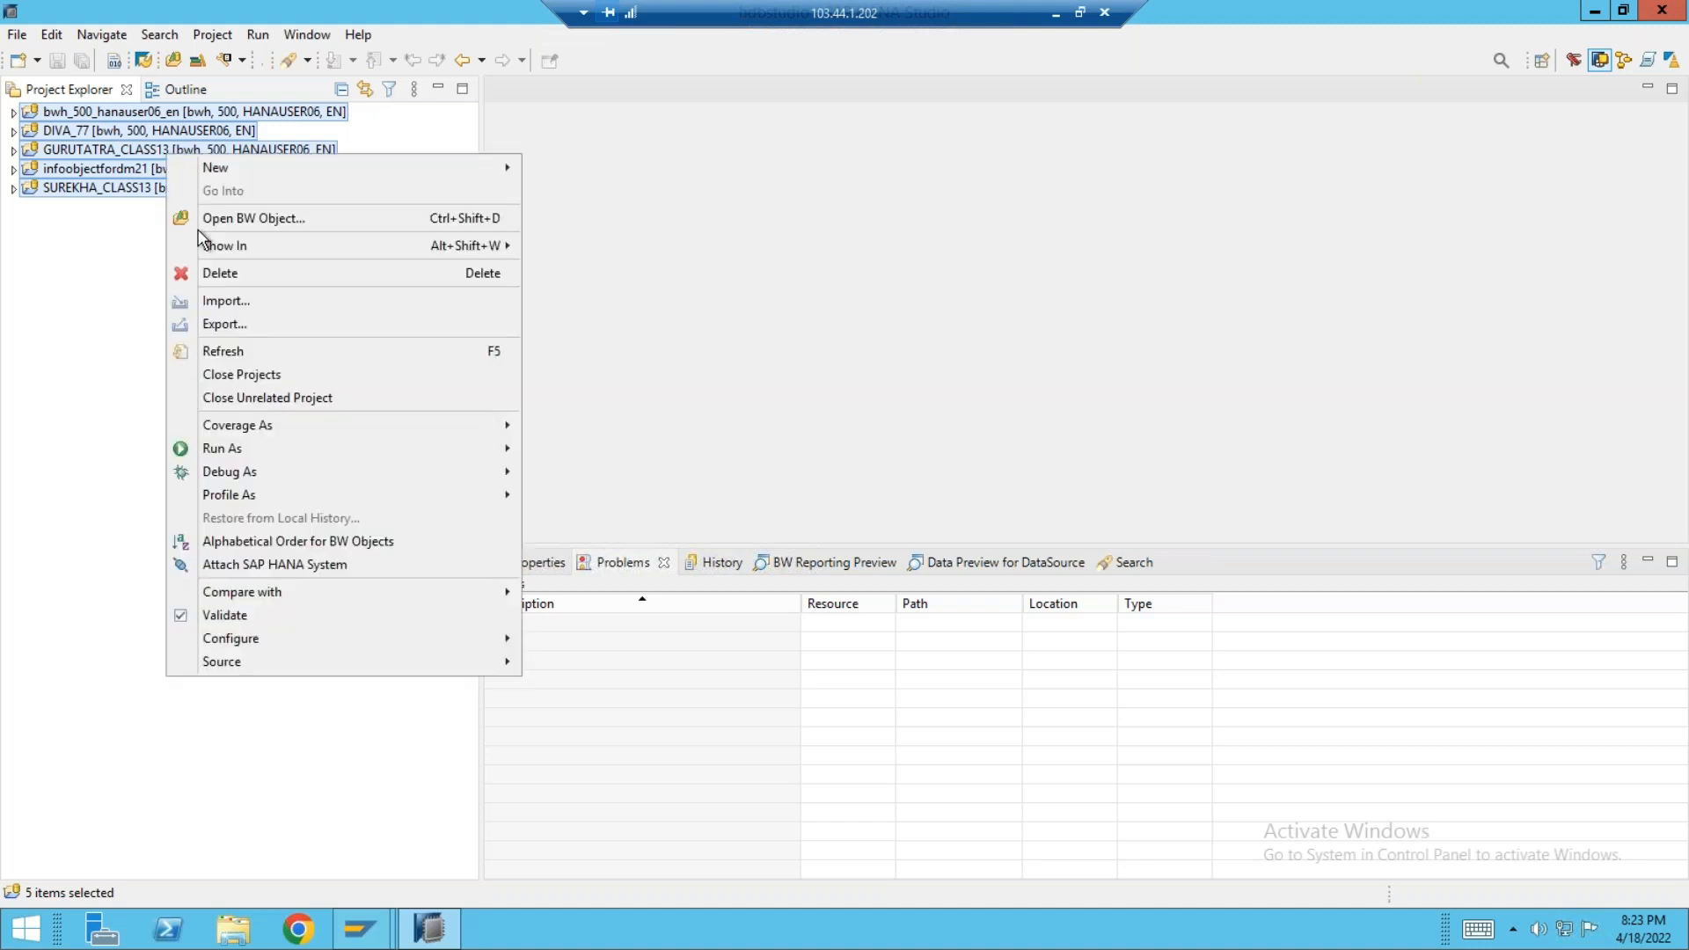
{"action": "left_click", "coordinate": [222, 274]}
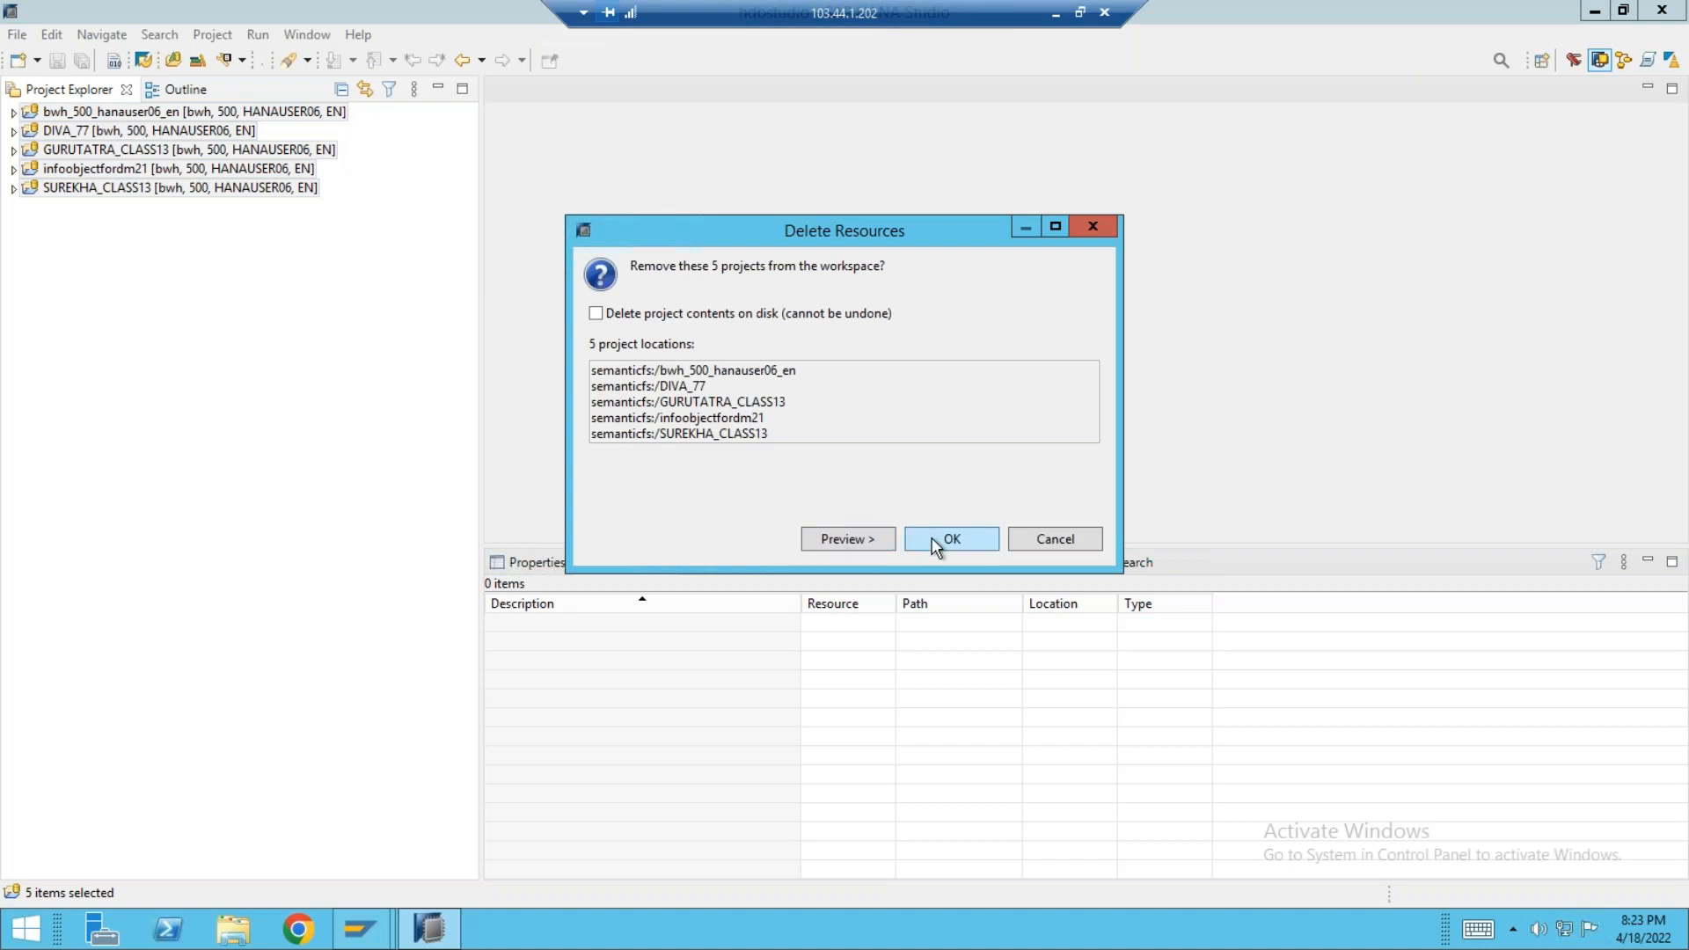
{"action": "left_click", "coordinate": [929, 542]}
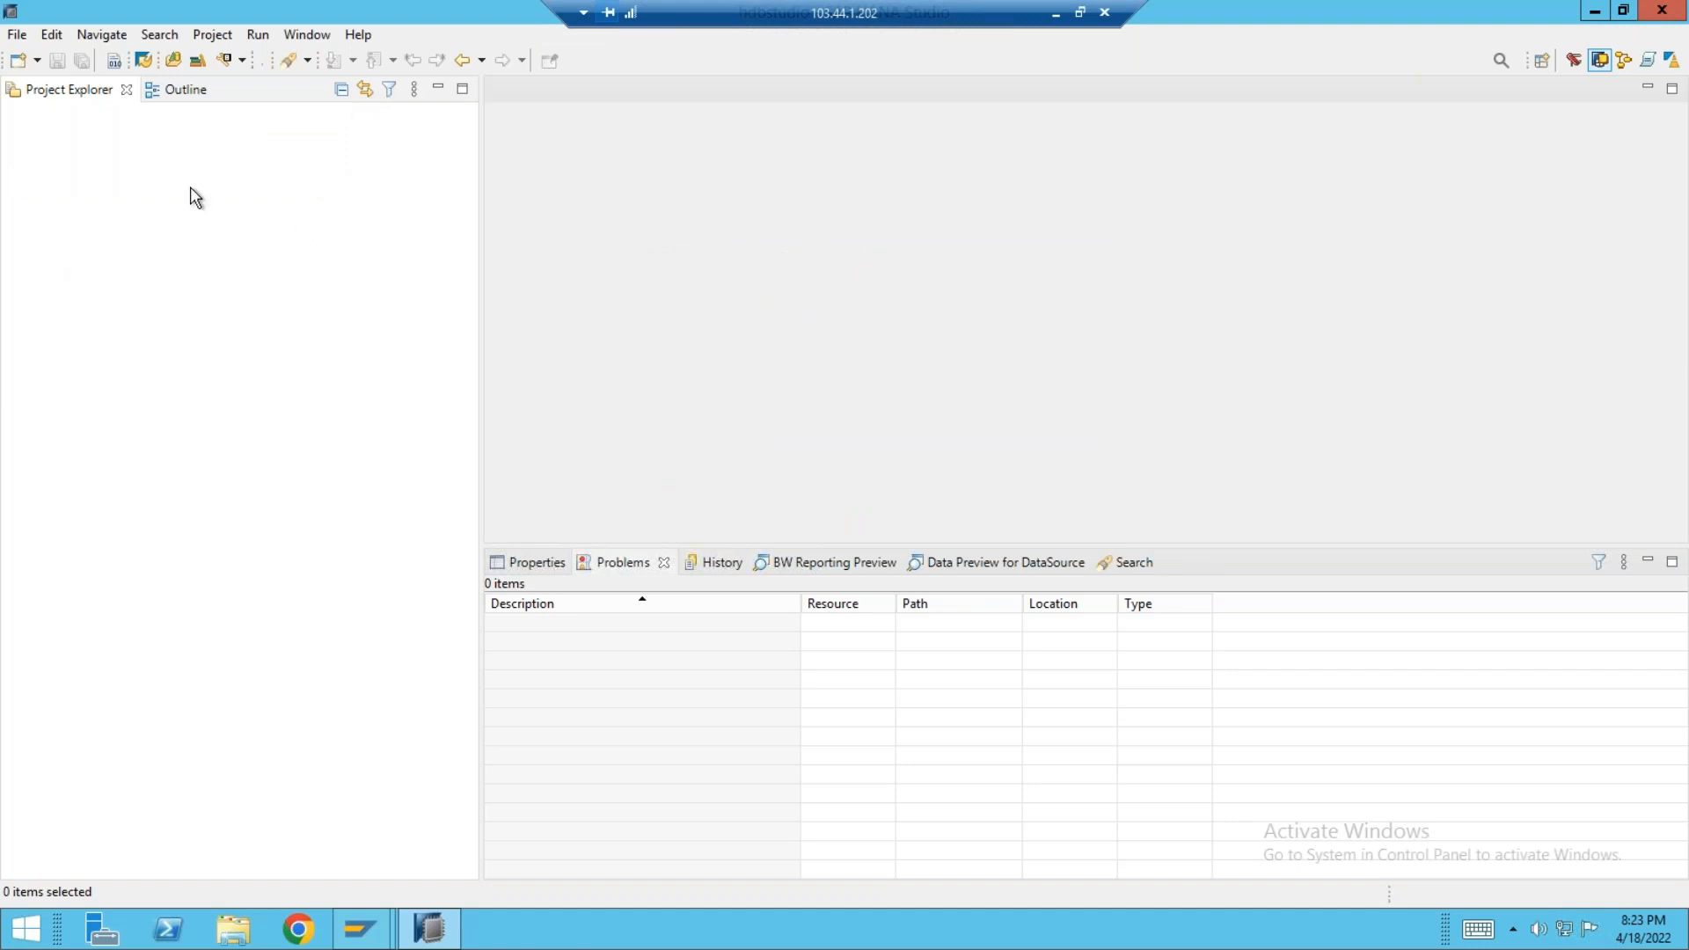
- Look through the empty project list's context menu and the New wizard chooser, then close it
{"action": "right_click", "coordinate": [110, 247]}
{"action": "mouse_move", "coordinate": [236, 260]}
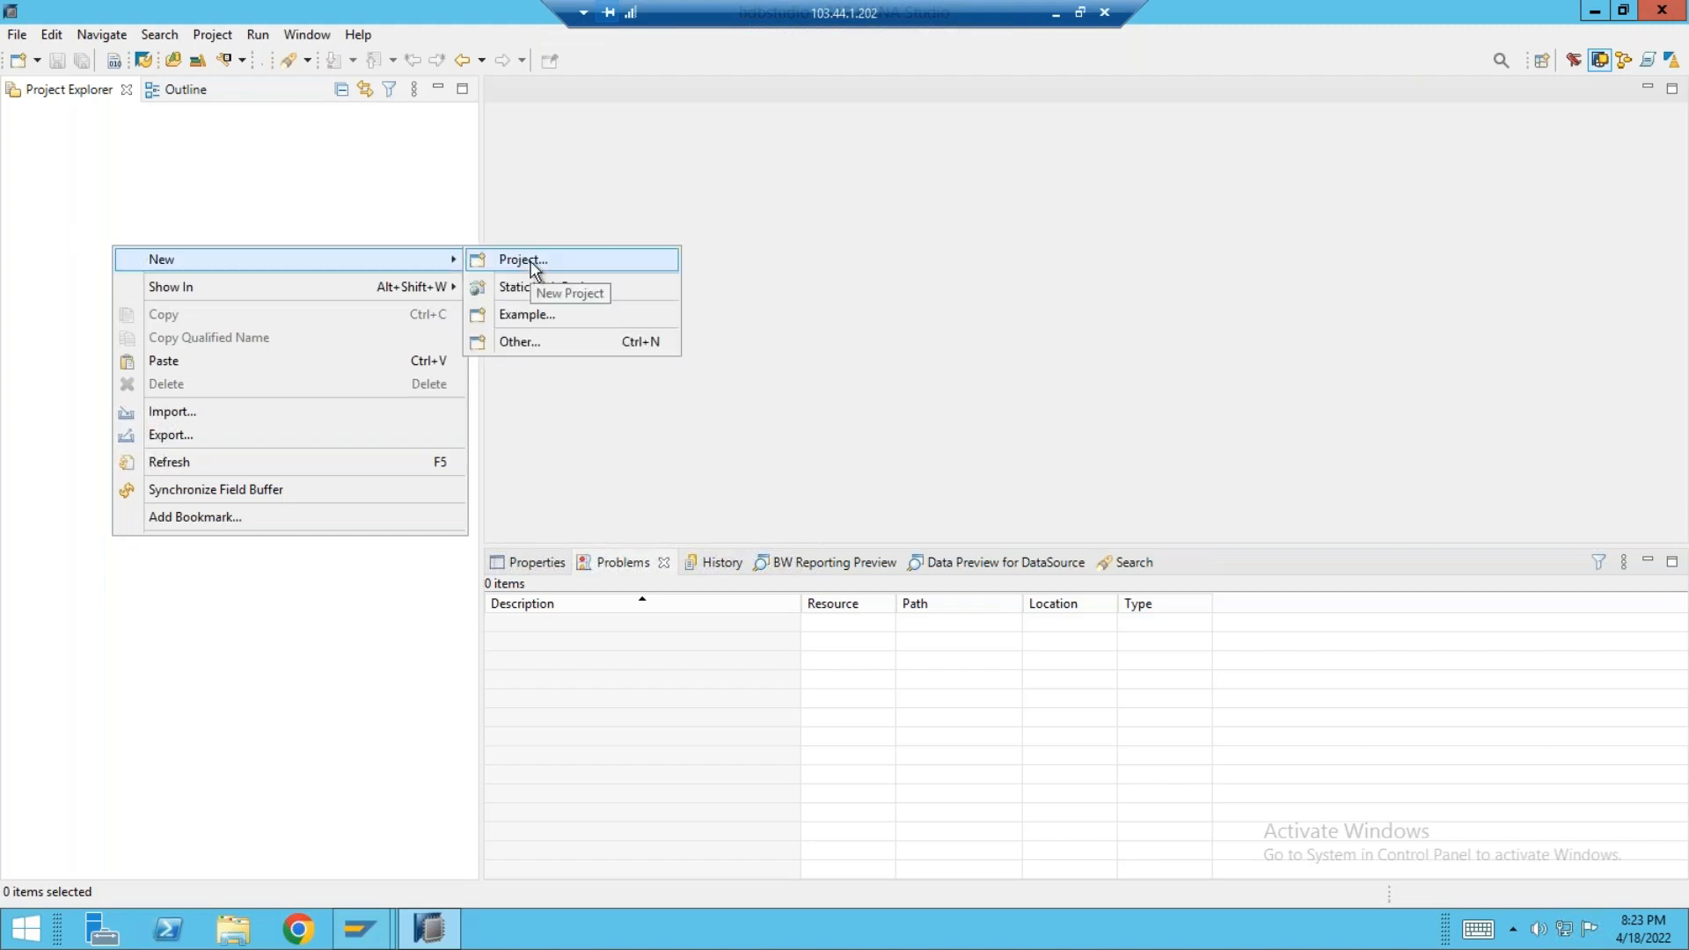
{"action": "left_click", "coordinate": [289, 189]}
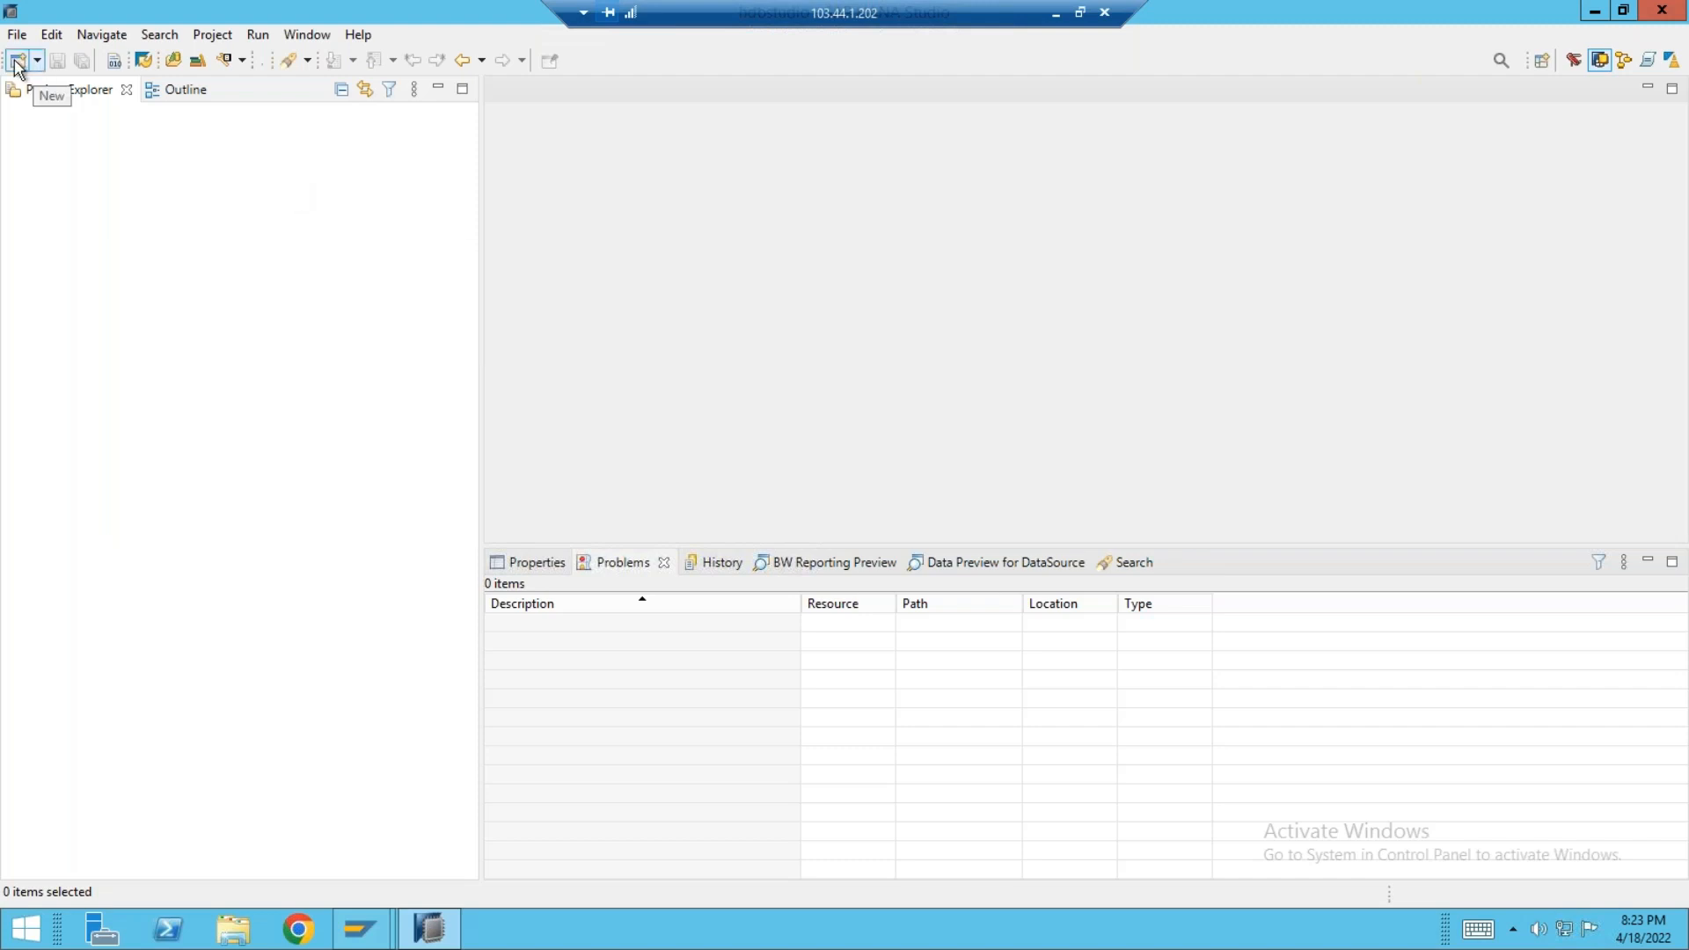
{"action": "left_click", "coordinate": [16, 64]}
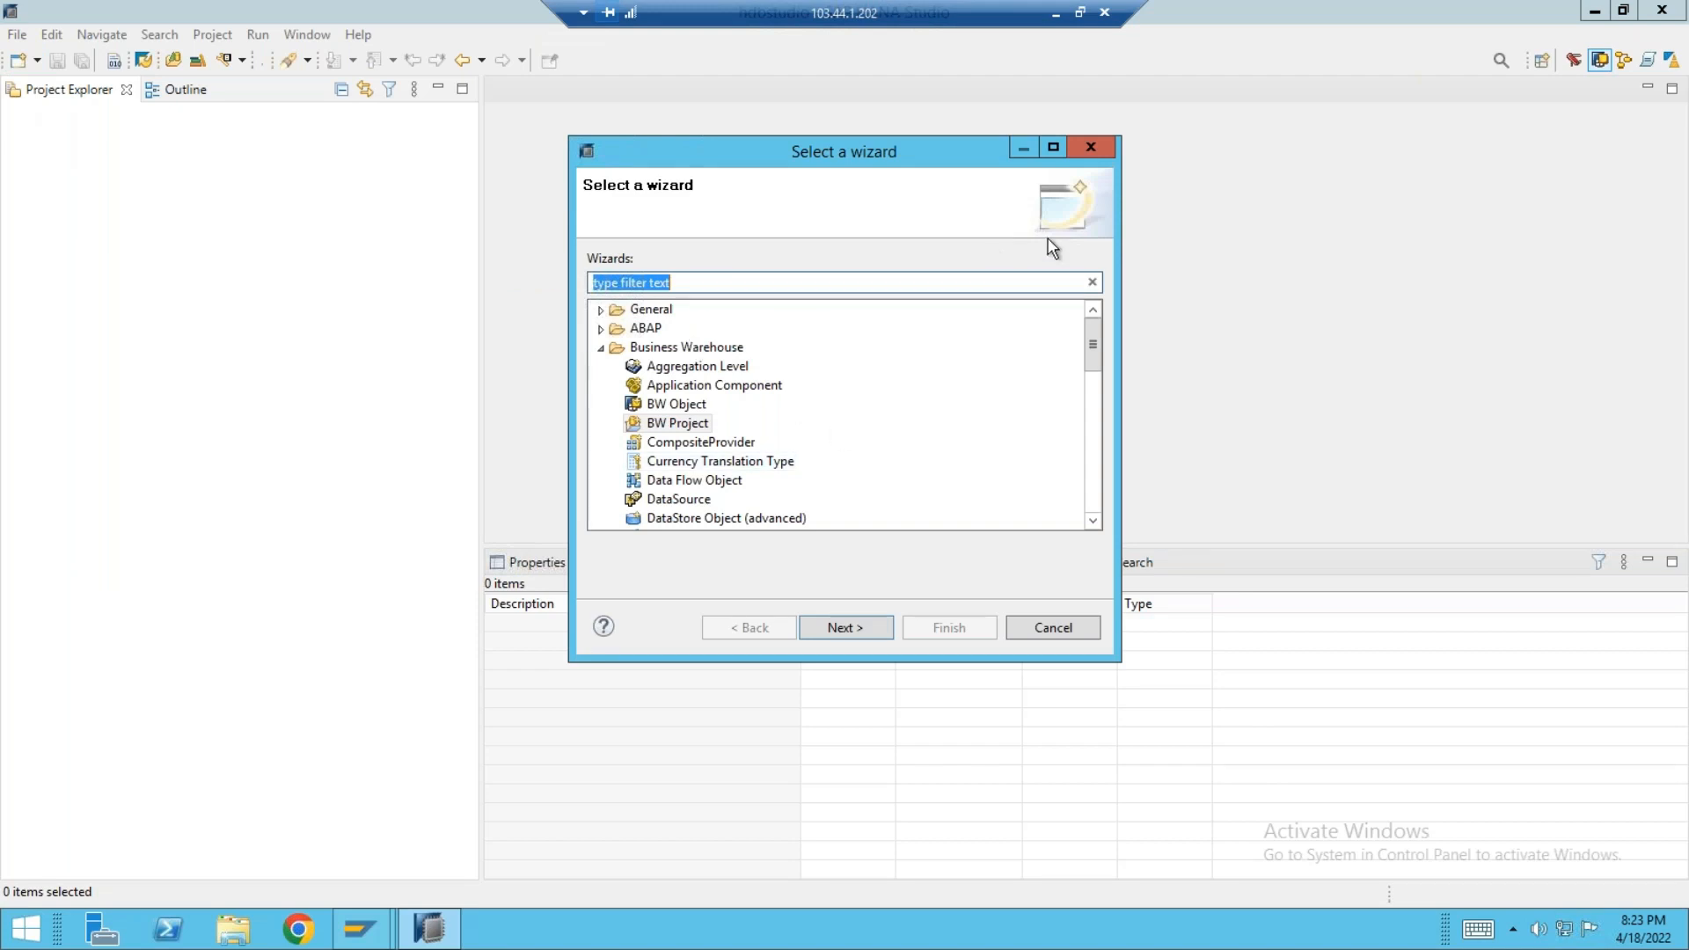
{"action": "left_click", "coordinate": [1090, 146]}
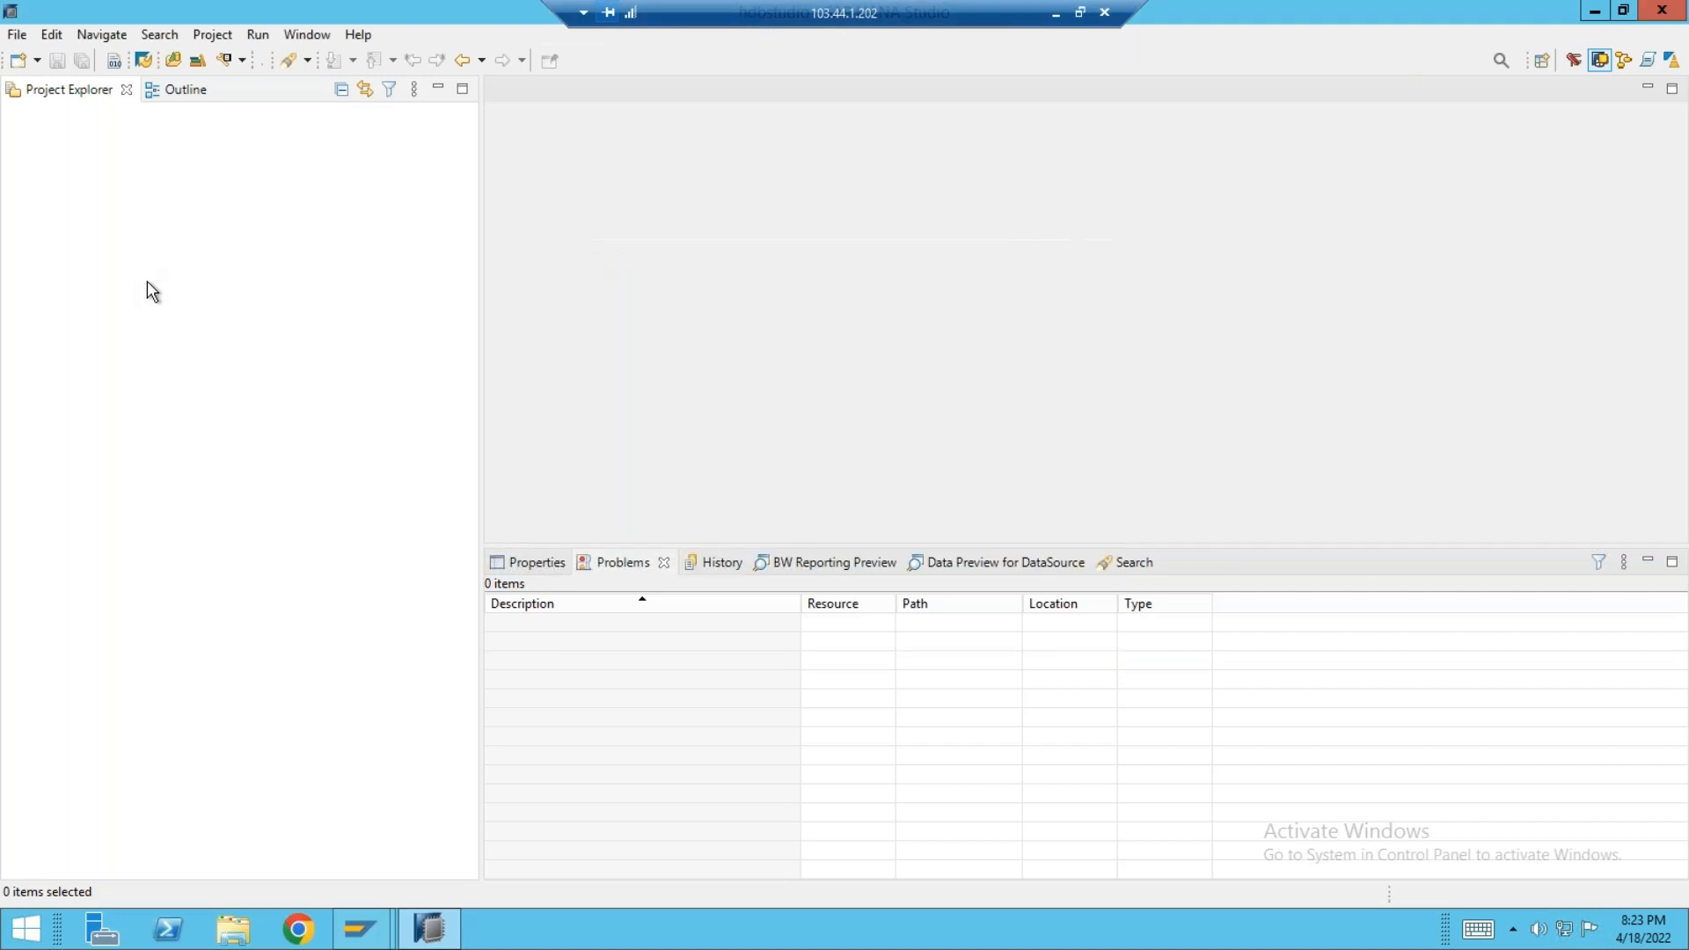
- Try New Project from the context menu, cancel it, and bring up the wizard chooser again
{"action": "right_click", "coordinate": [67, 233]}
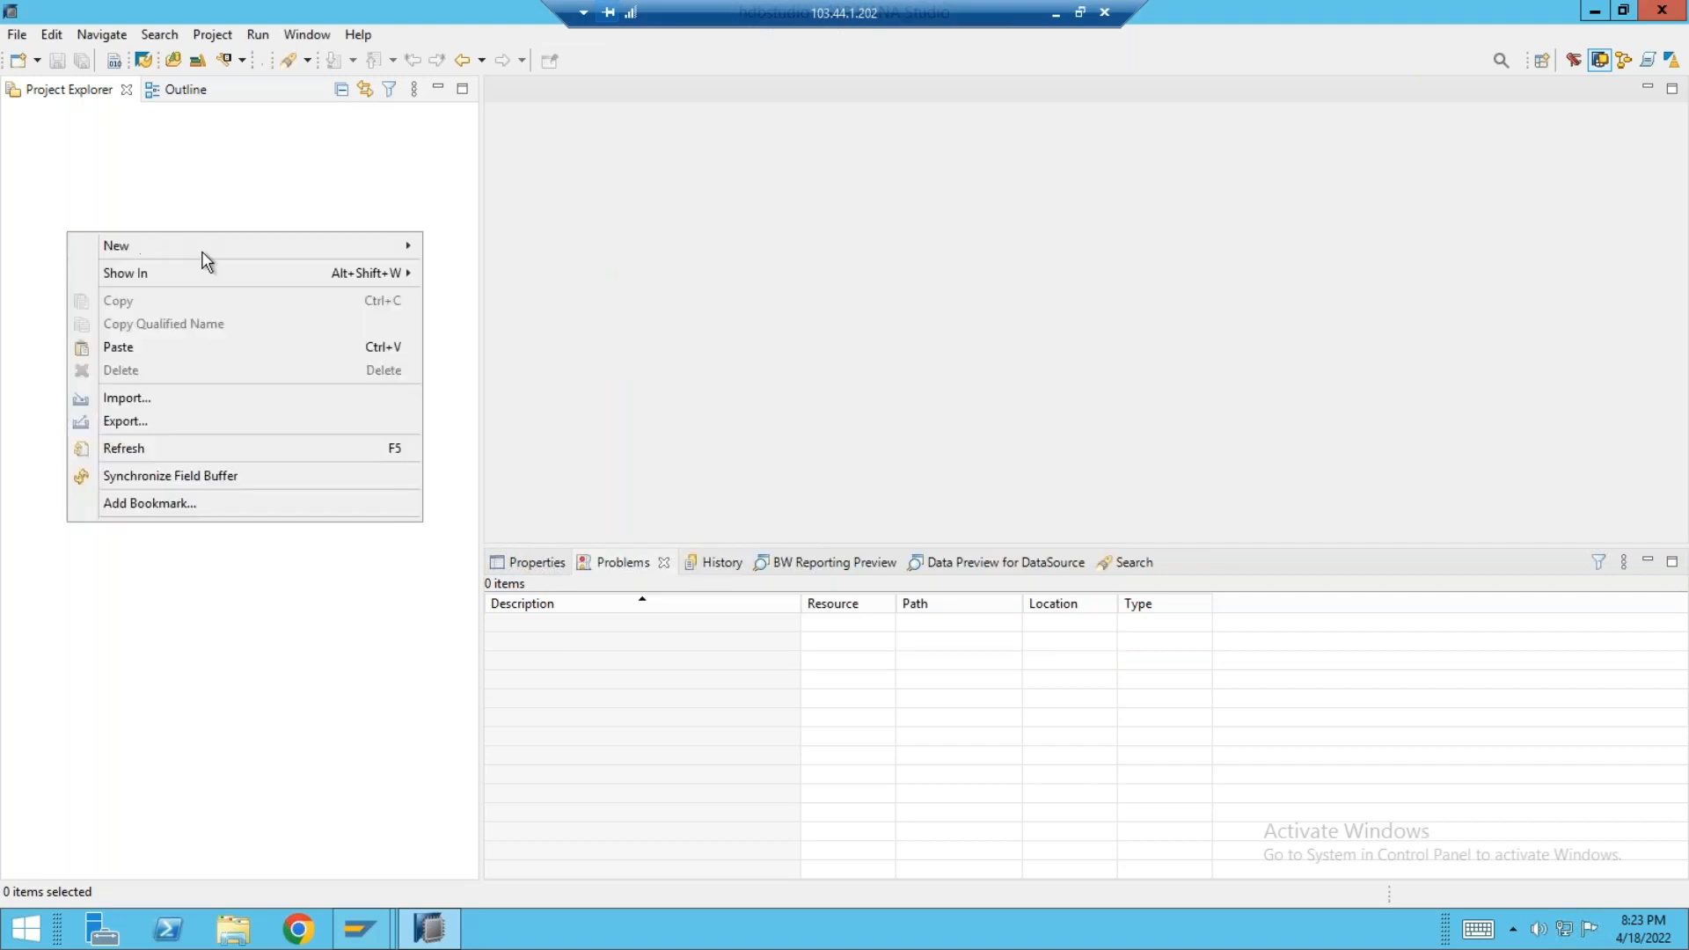
{"action": "mouse_move", "coordinate": [313, 244]}
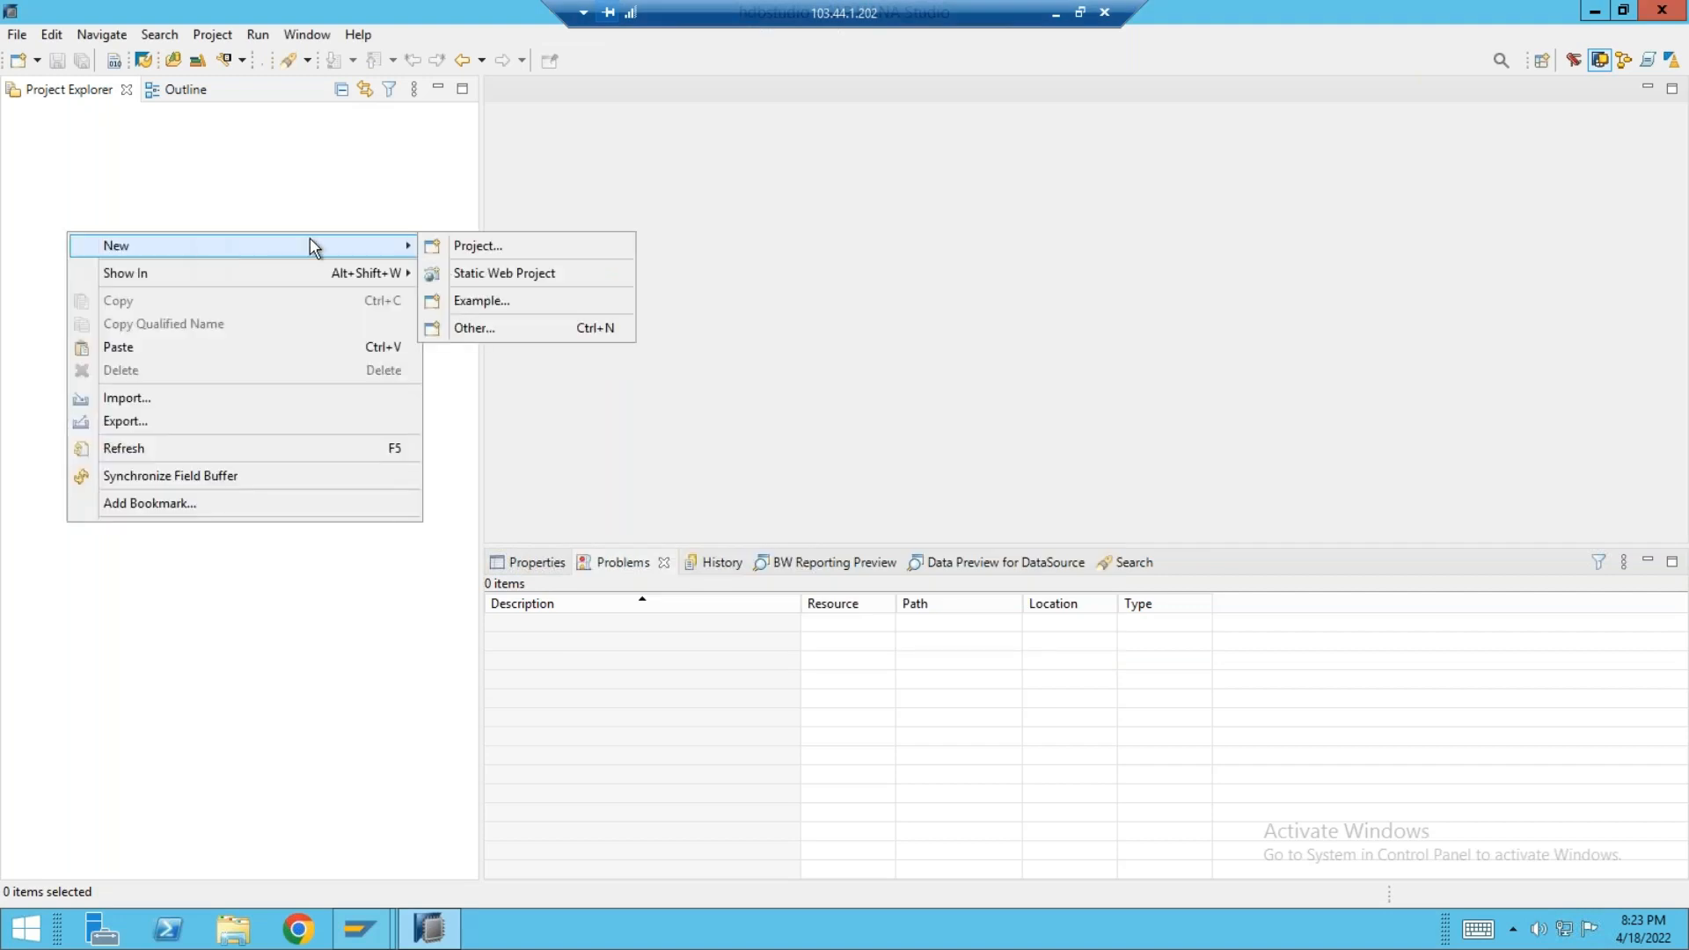
{"action": "left_click", "coordinate": [486, 251]}
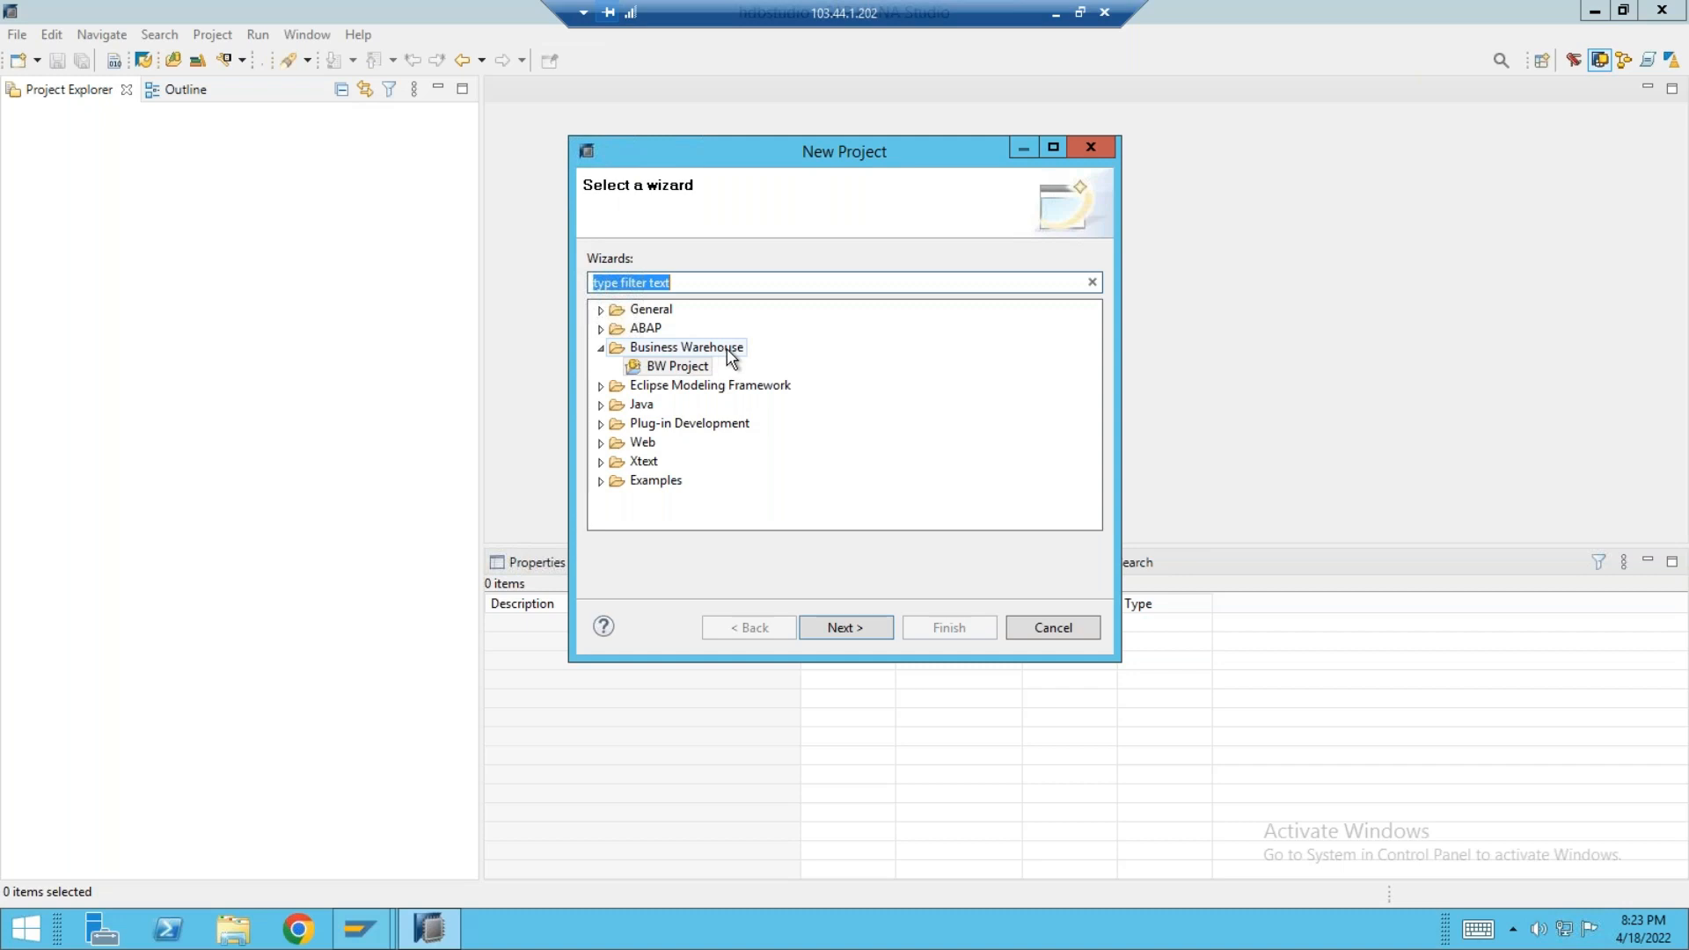
{"action": "left_click", "coordinate": [687, 368]}
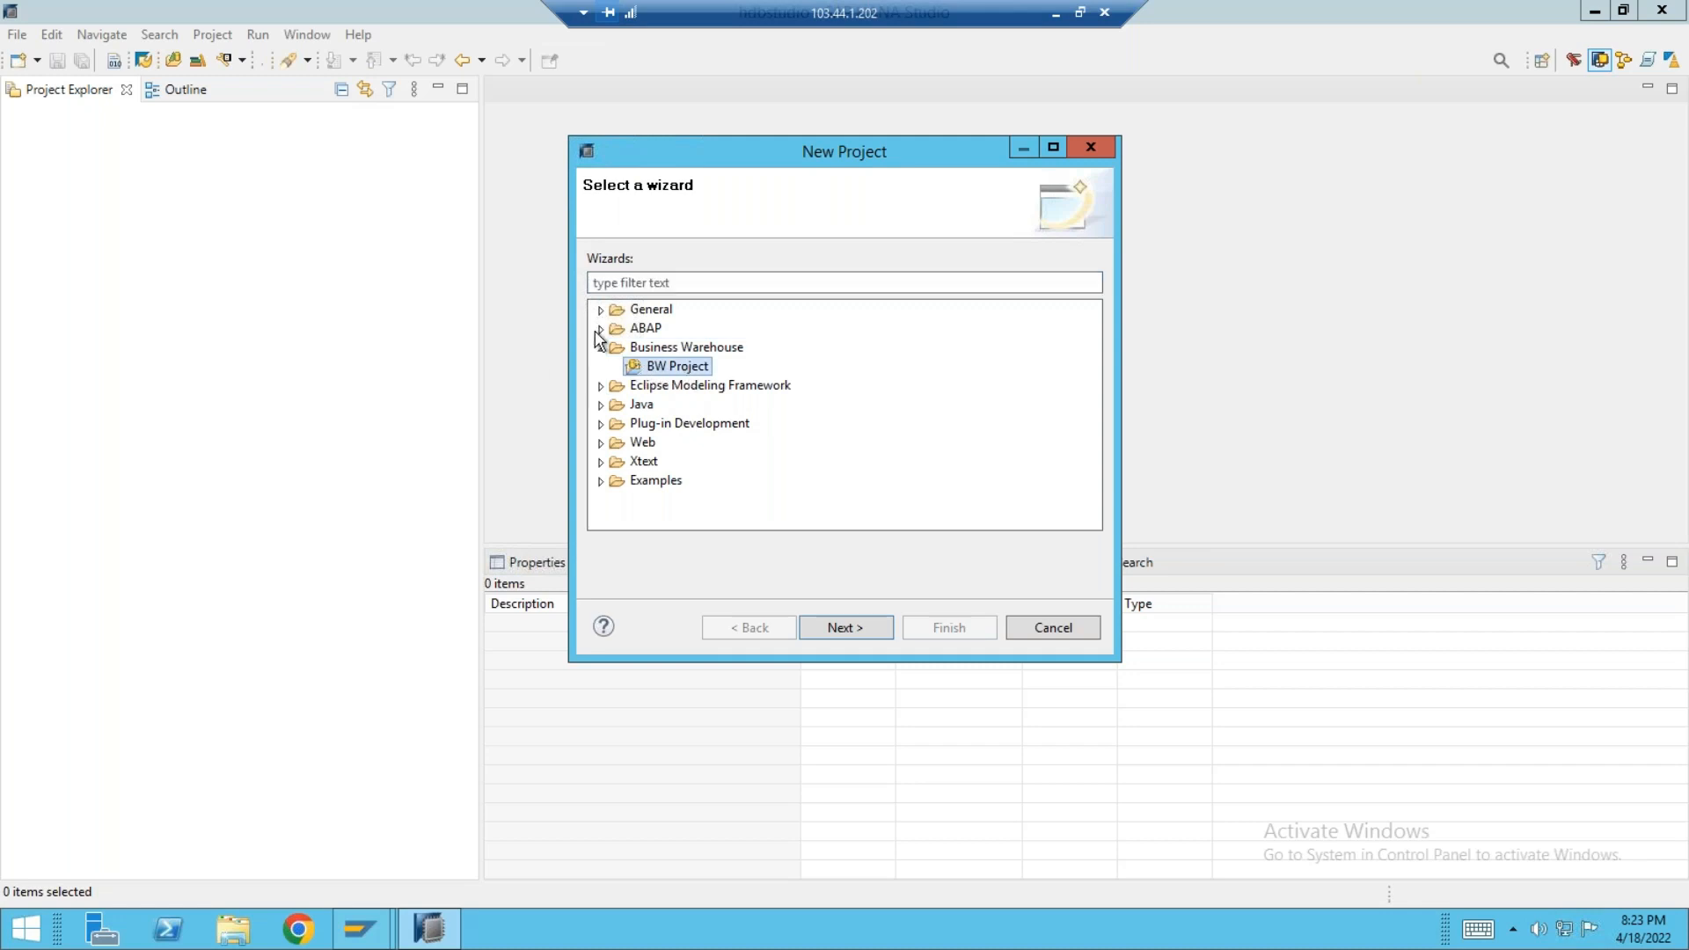
{"action": "left_click", "coordinate": [1090, 150]}
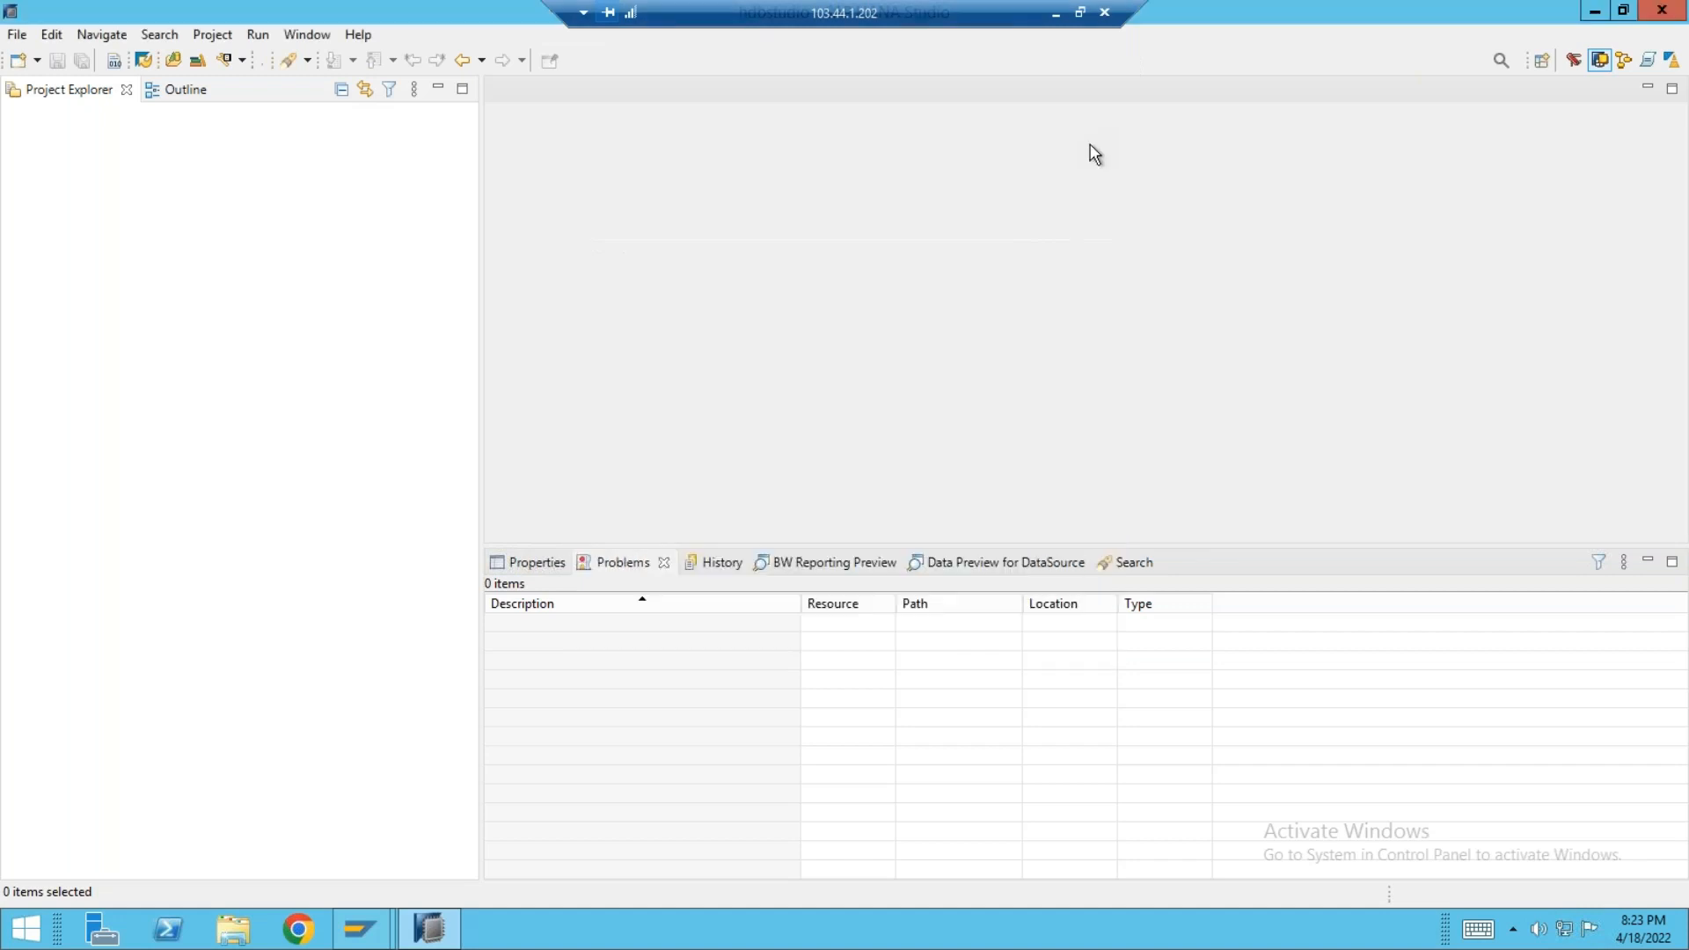
{"action": "left_click", "coordinate": [19, 63]}
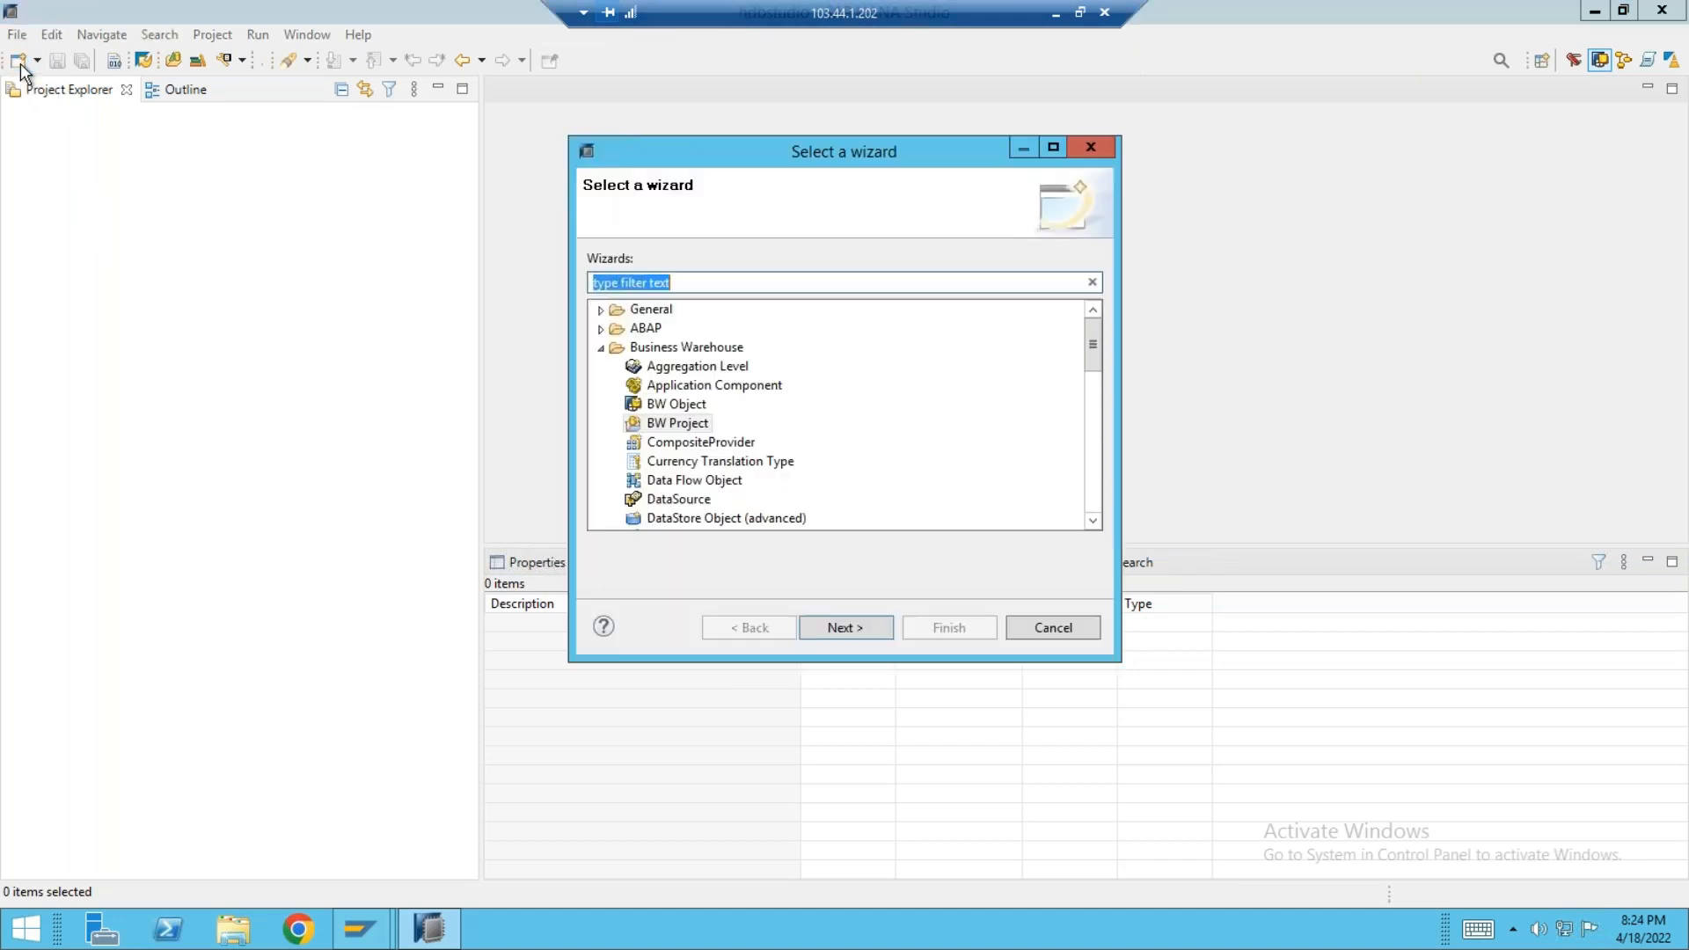
- Choose the BW Project wizard and the bwhana system connection
{"action": "left_click", "coordinate": [686, 425]}
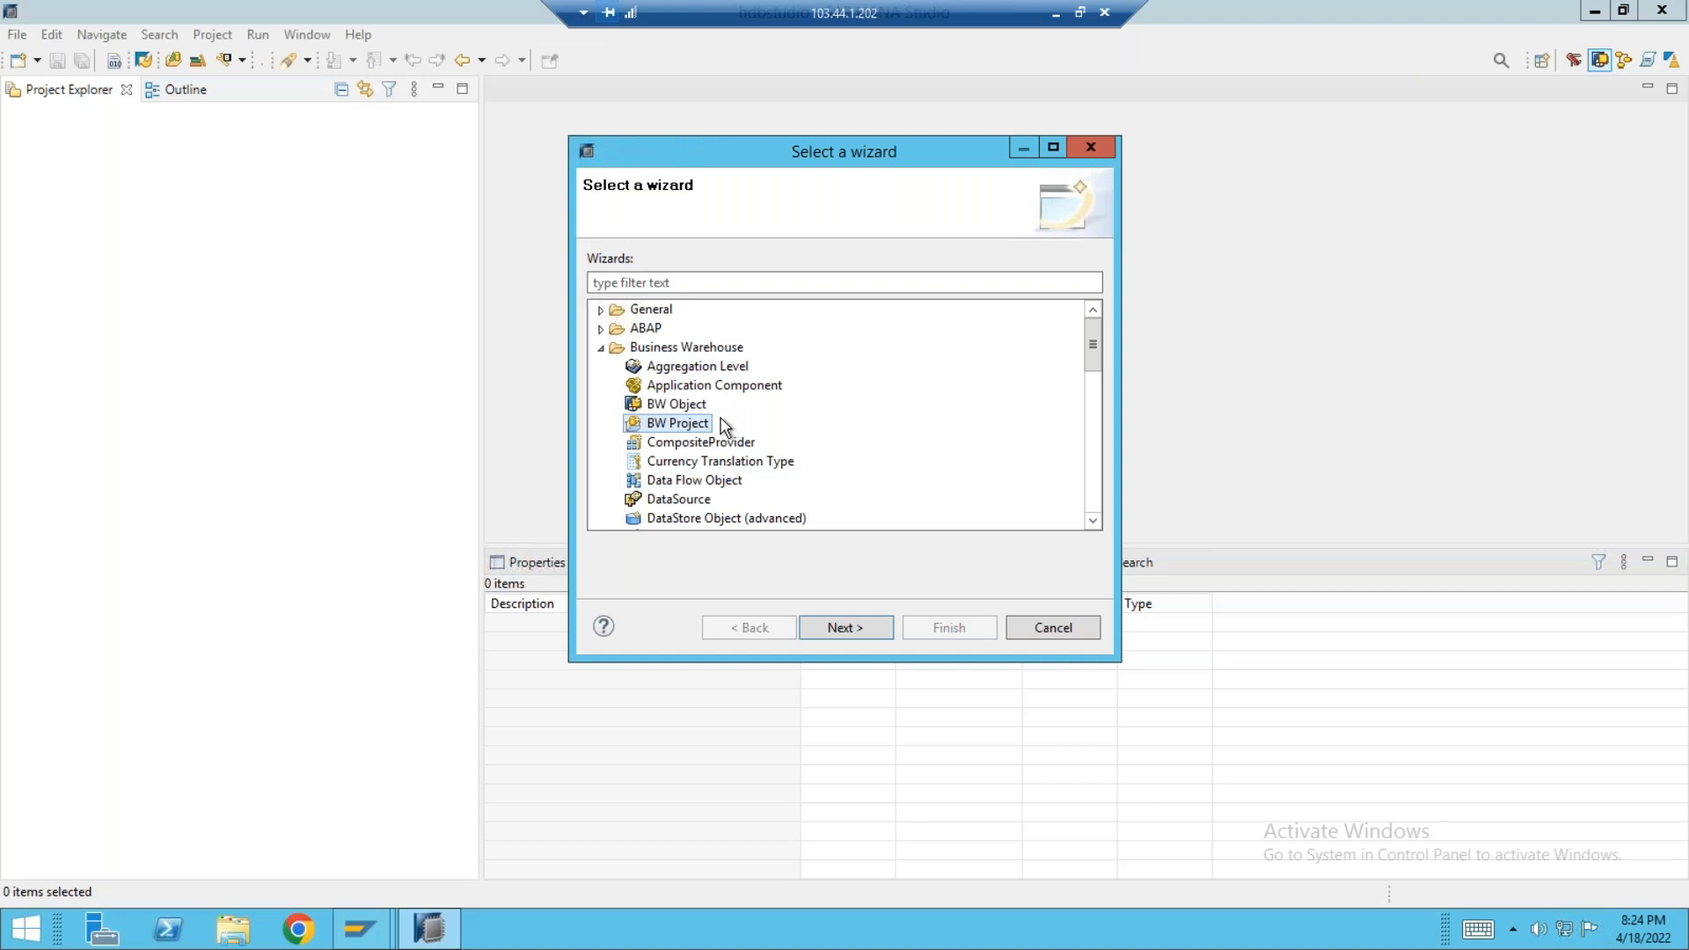
{"action": "left_click", "coordinate": [843, 627]}
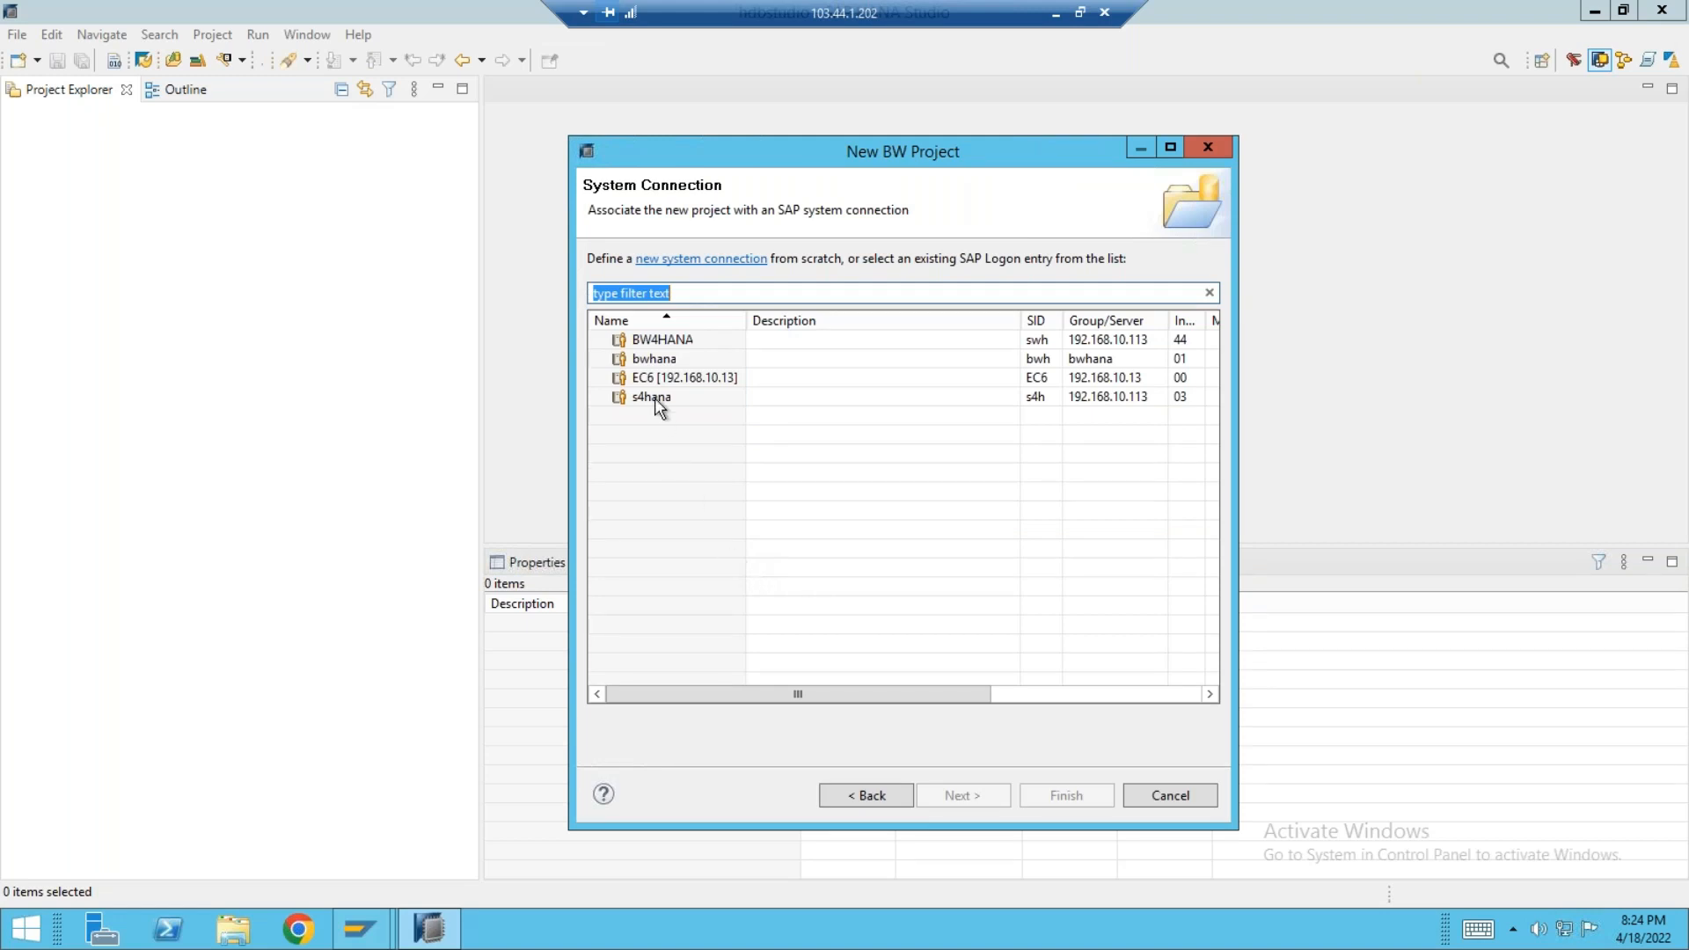
{"action": "left_click", "coordinate": [675, 355]}
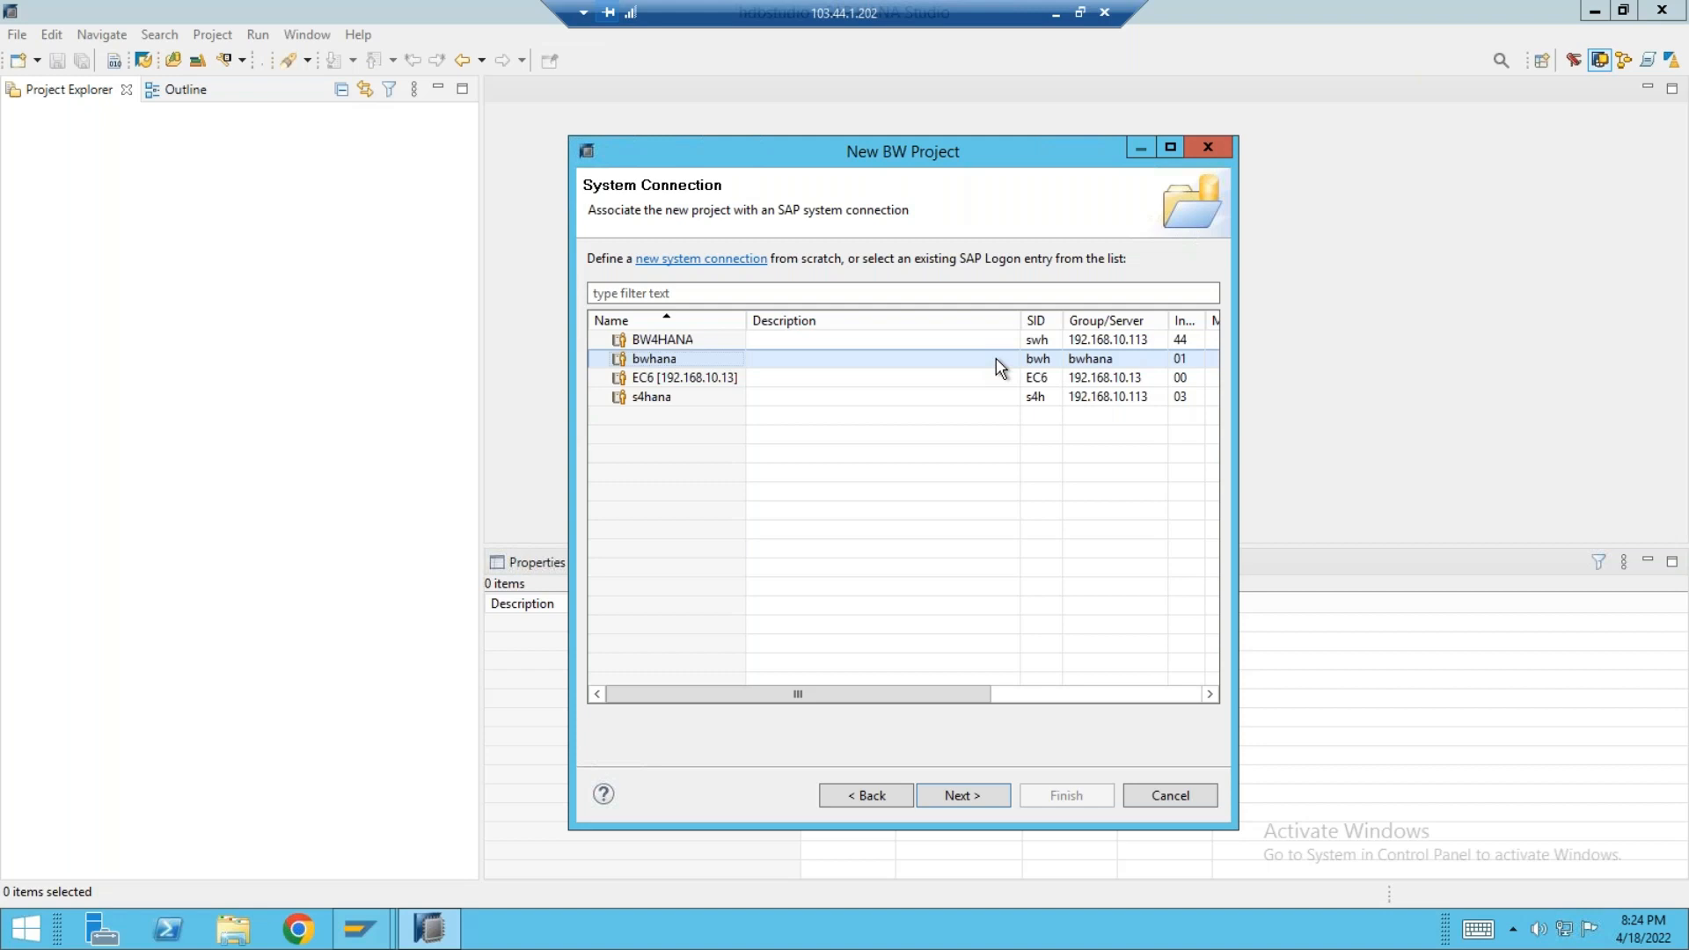
{"action": "left_click", "coordinate": [959, 794]}
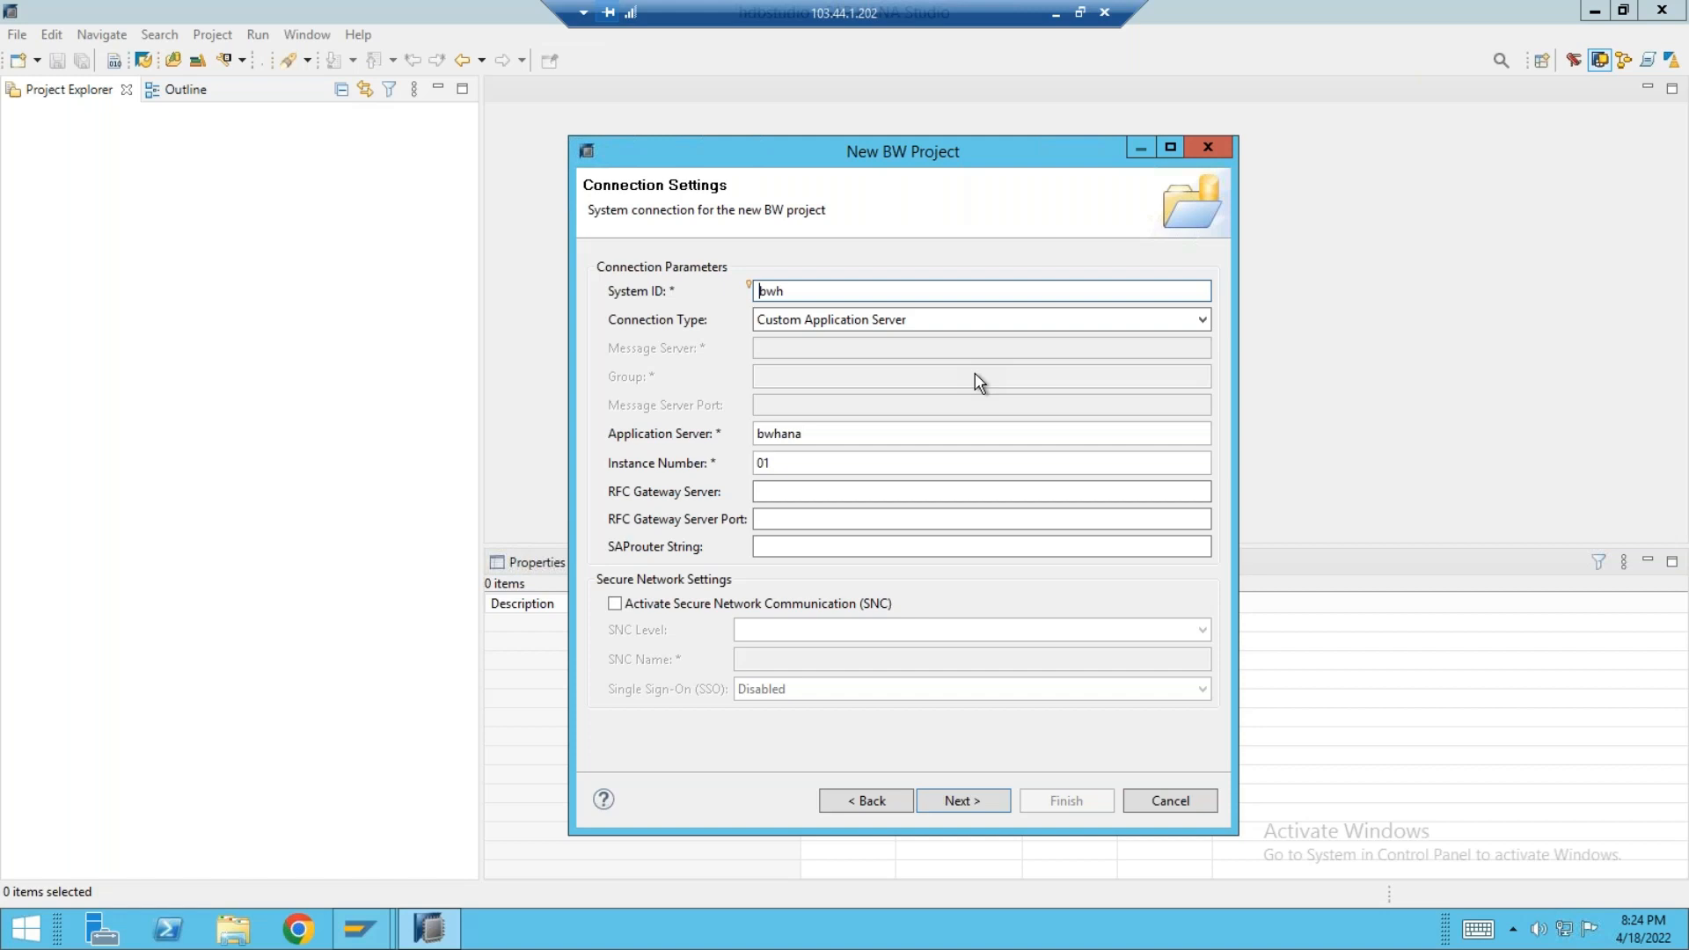
- Accept the bwh connection settings, enter the logon password, and finish creating the project
{"action": "left_click", "coordinate": [961, 803]}
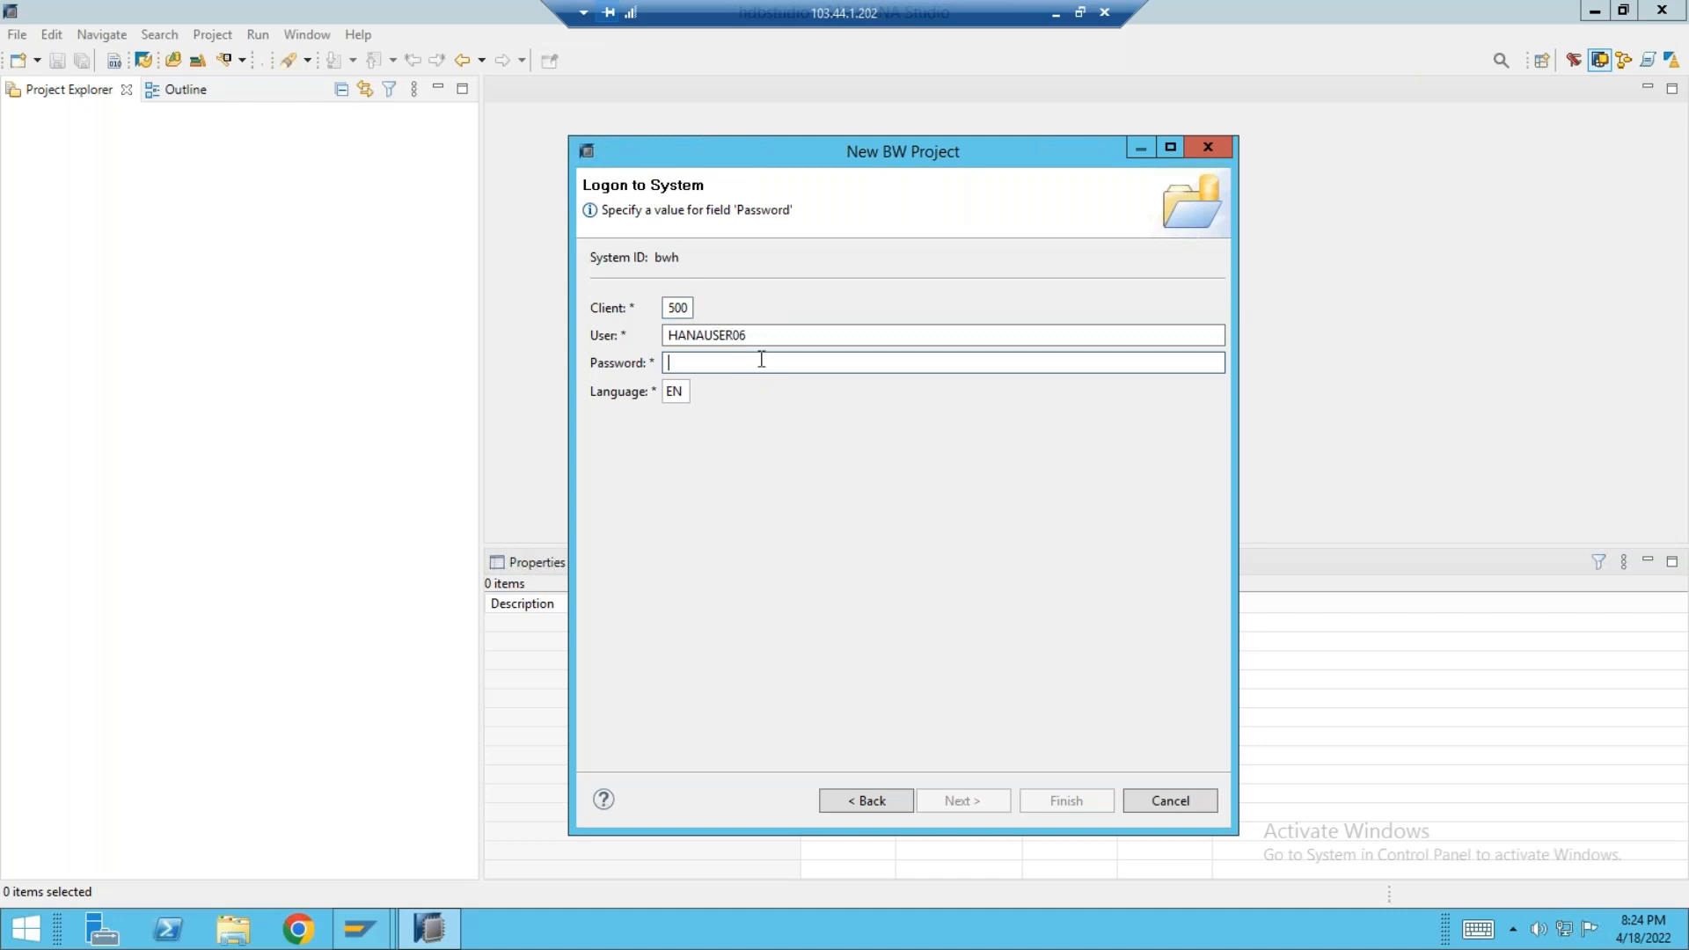
{"action": "type", "text": "••••••••"}
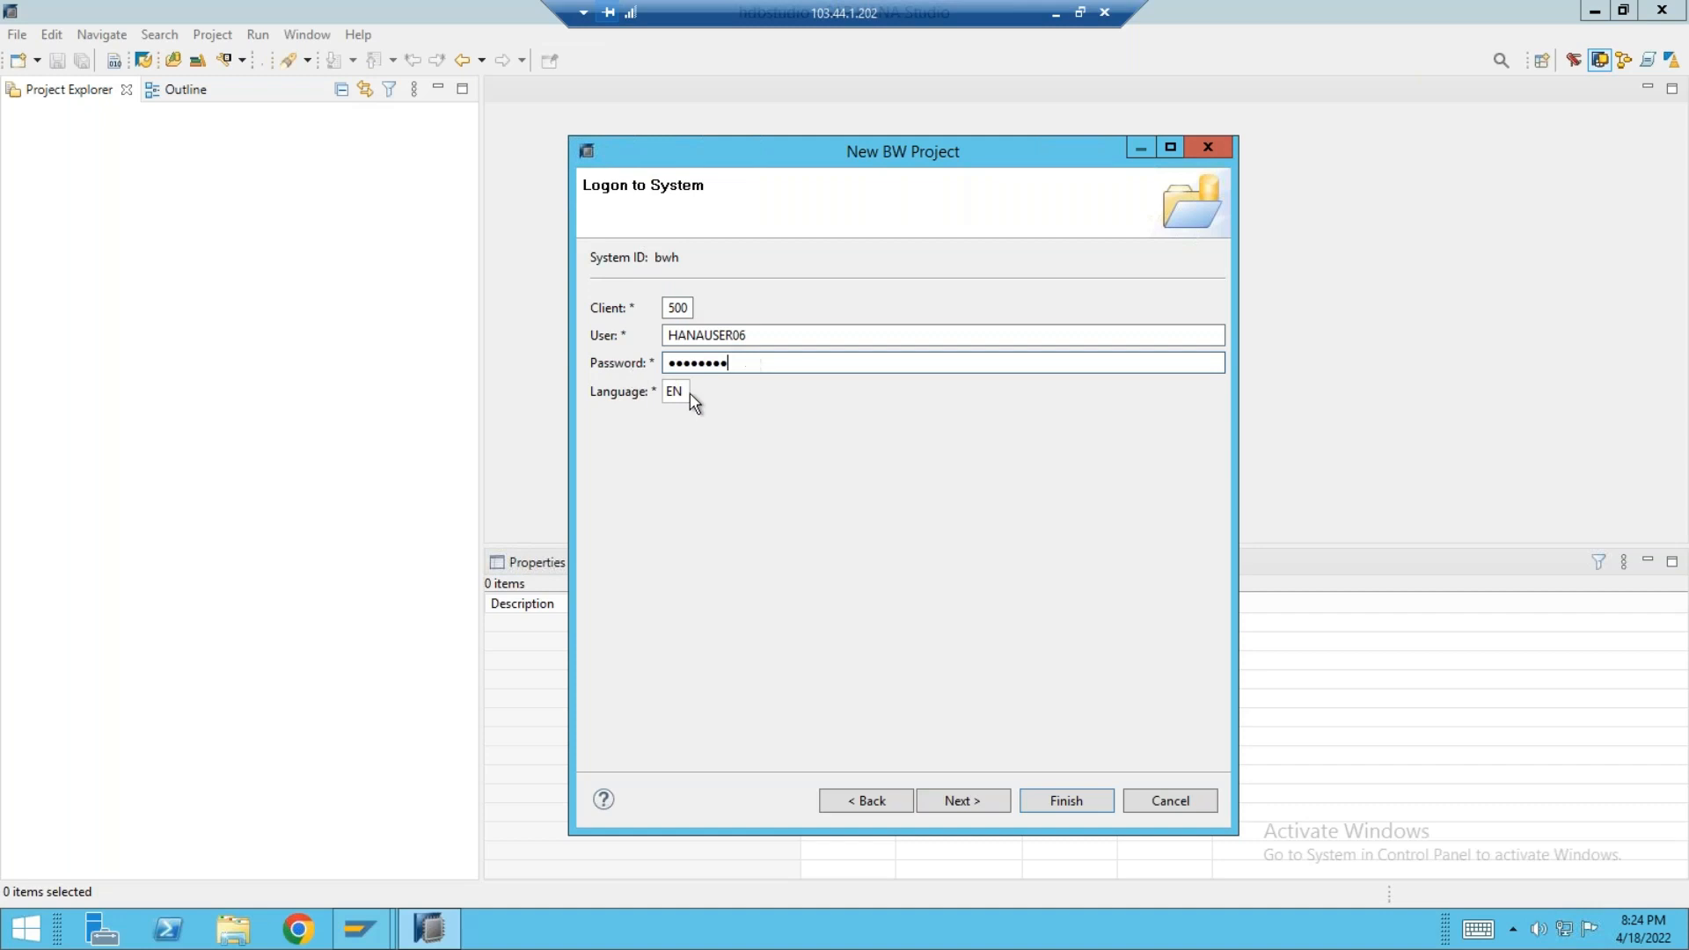
{"action": "left_click", "coordinate": [1070, 802]}
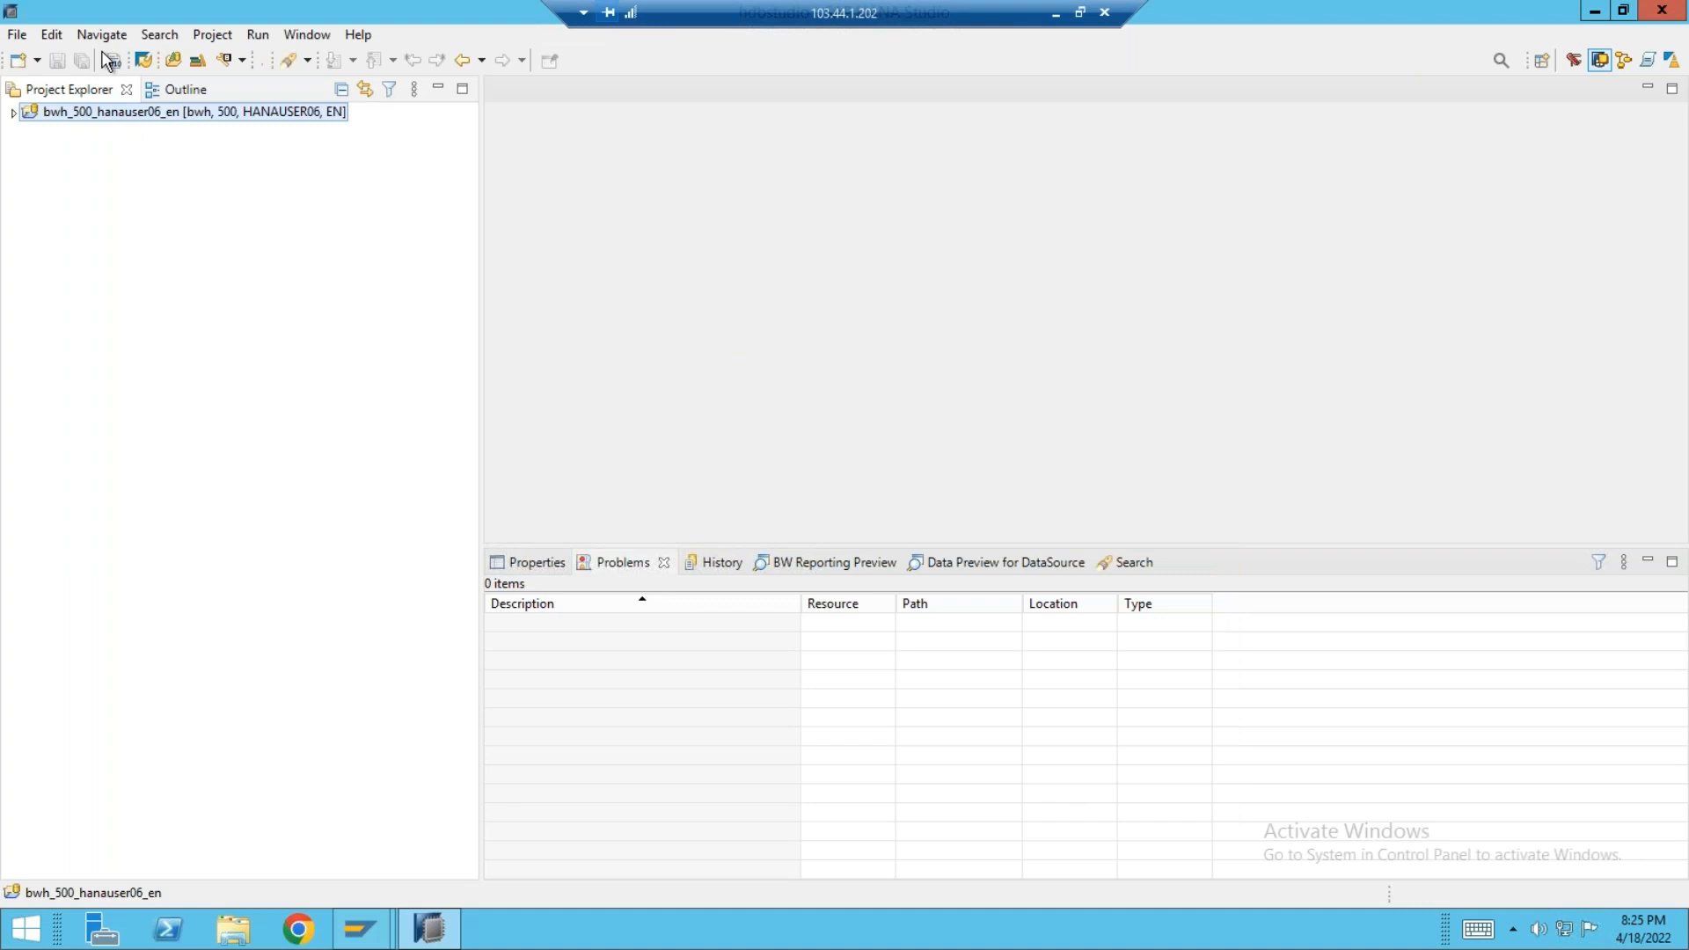
{"action": "right_click", "coordinate": [85, 109]}
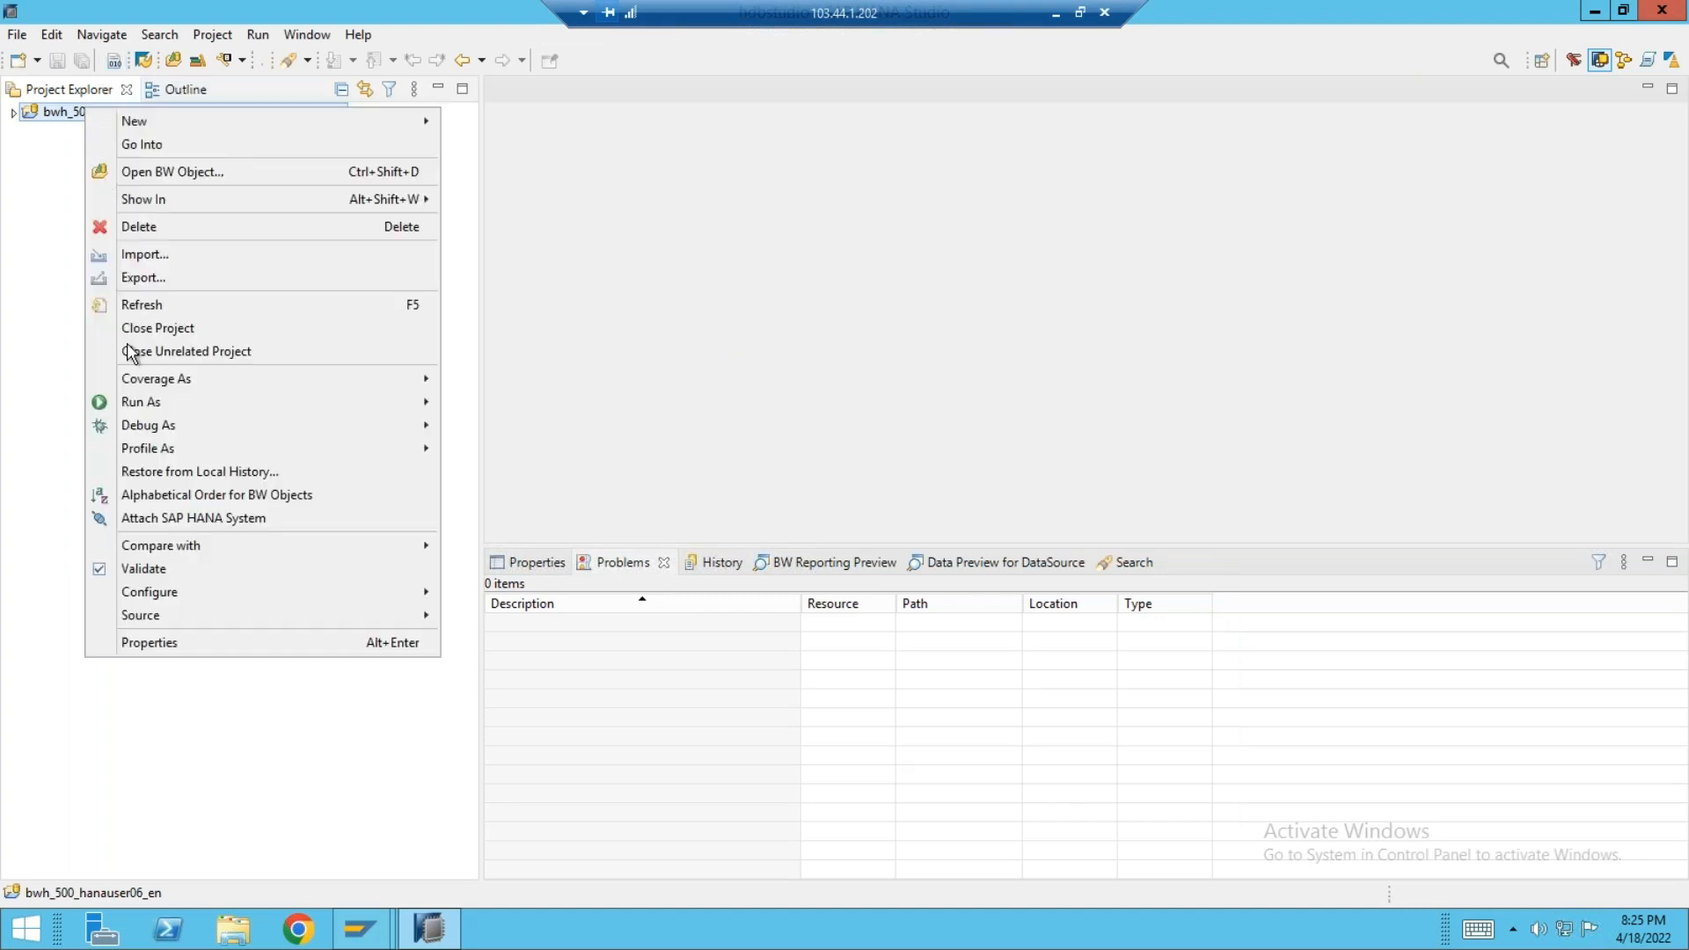
{"action": "left_click", "coordinate": [187, 646]}
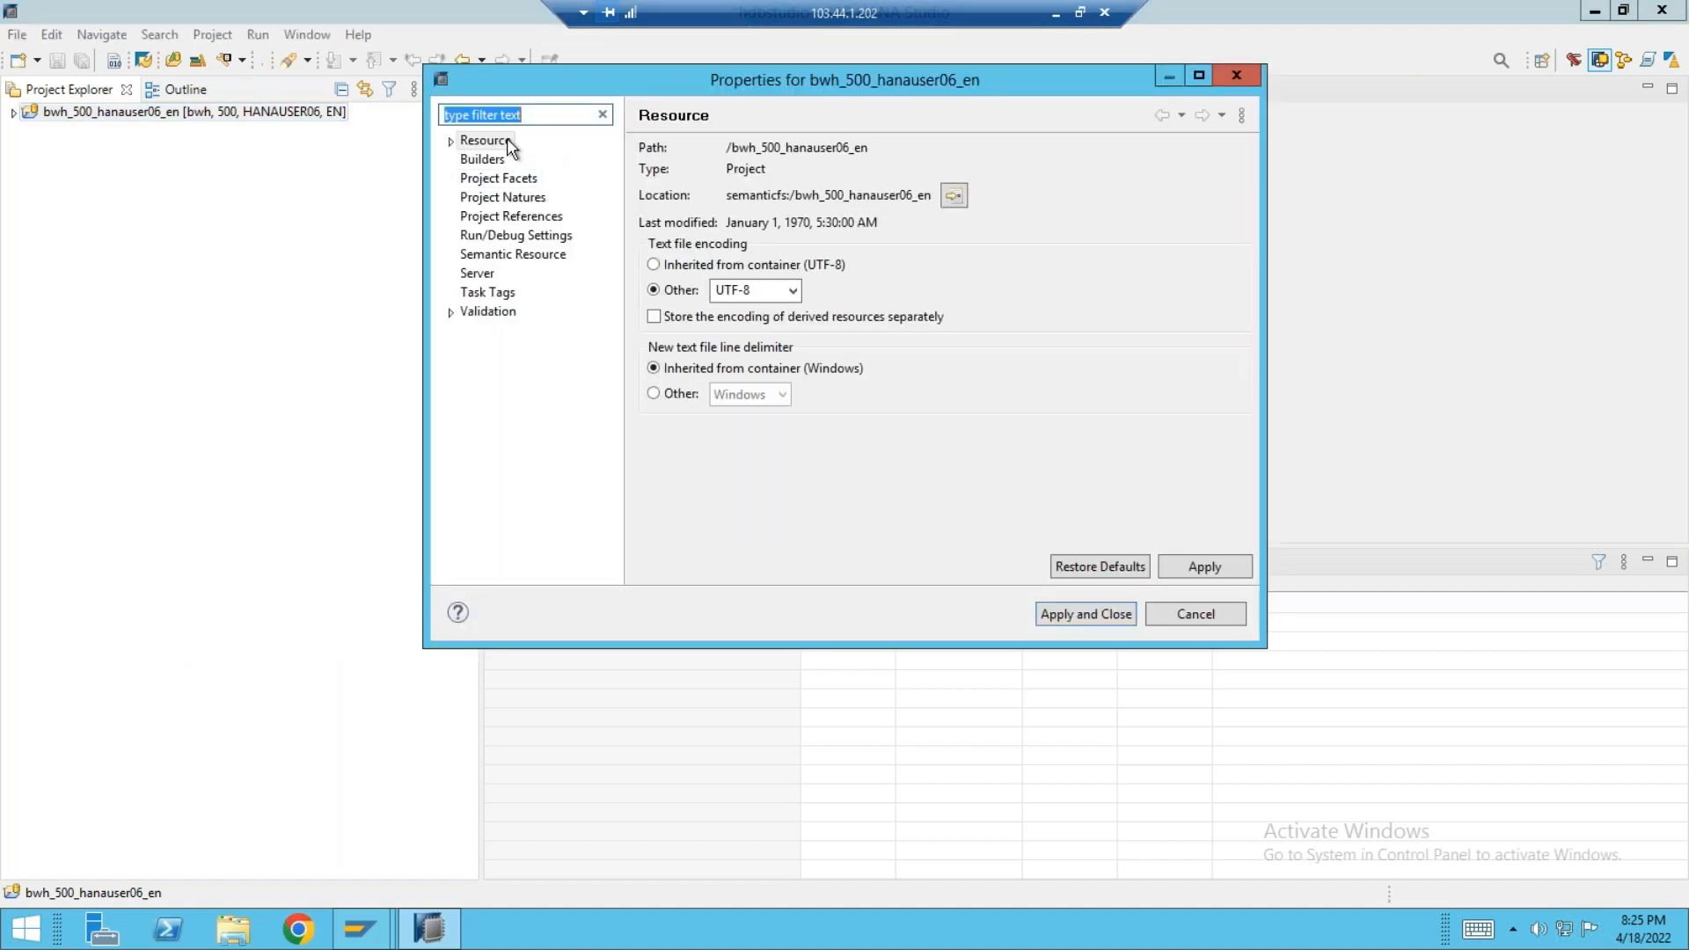
{"action": "left_click", "coordinate": [449, 140]}
{"action": "left_click", "coordinate": [449, 141]}
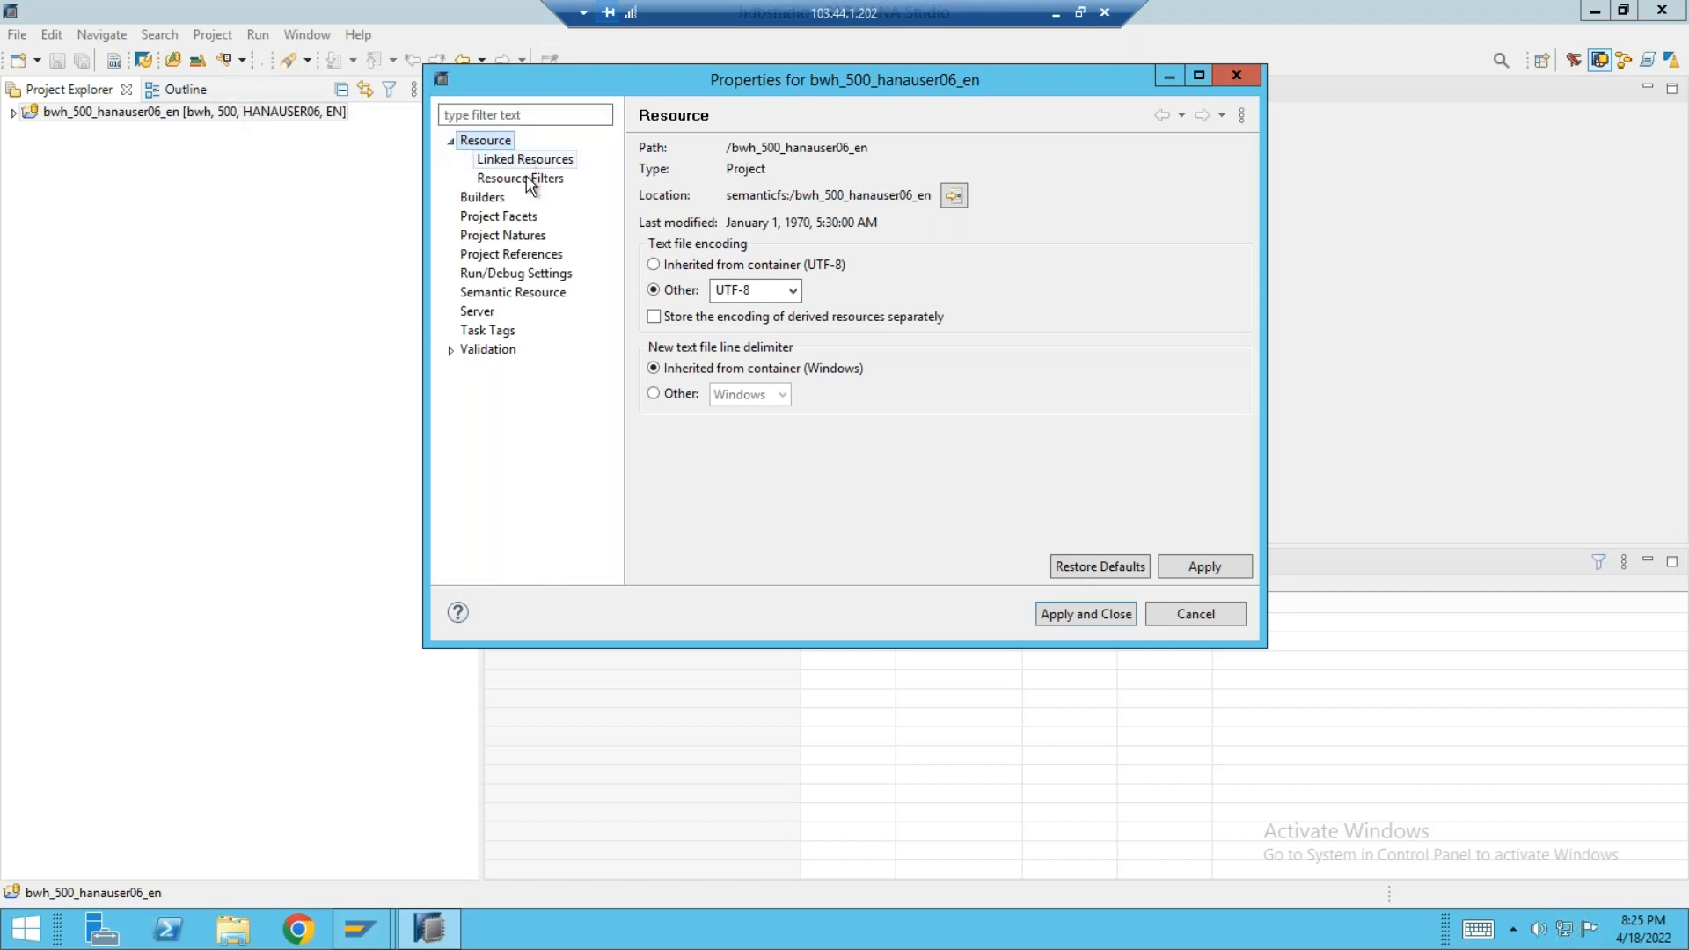
{"action": "left_click", "coordinate": [528, 178]}
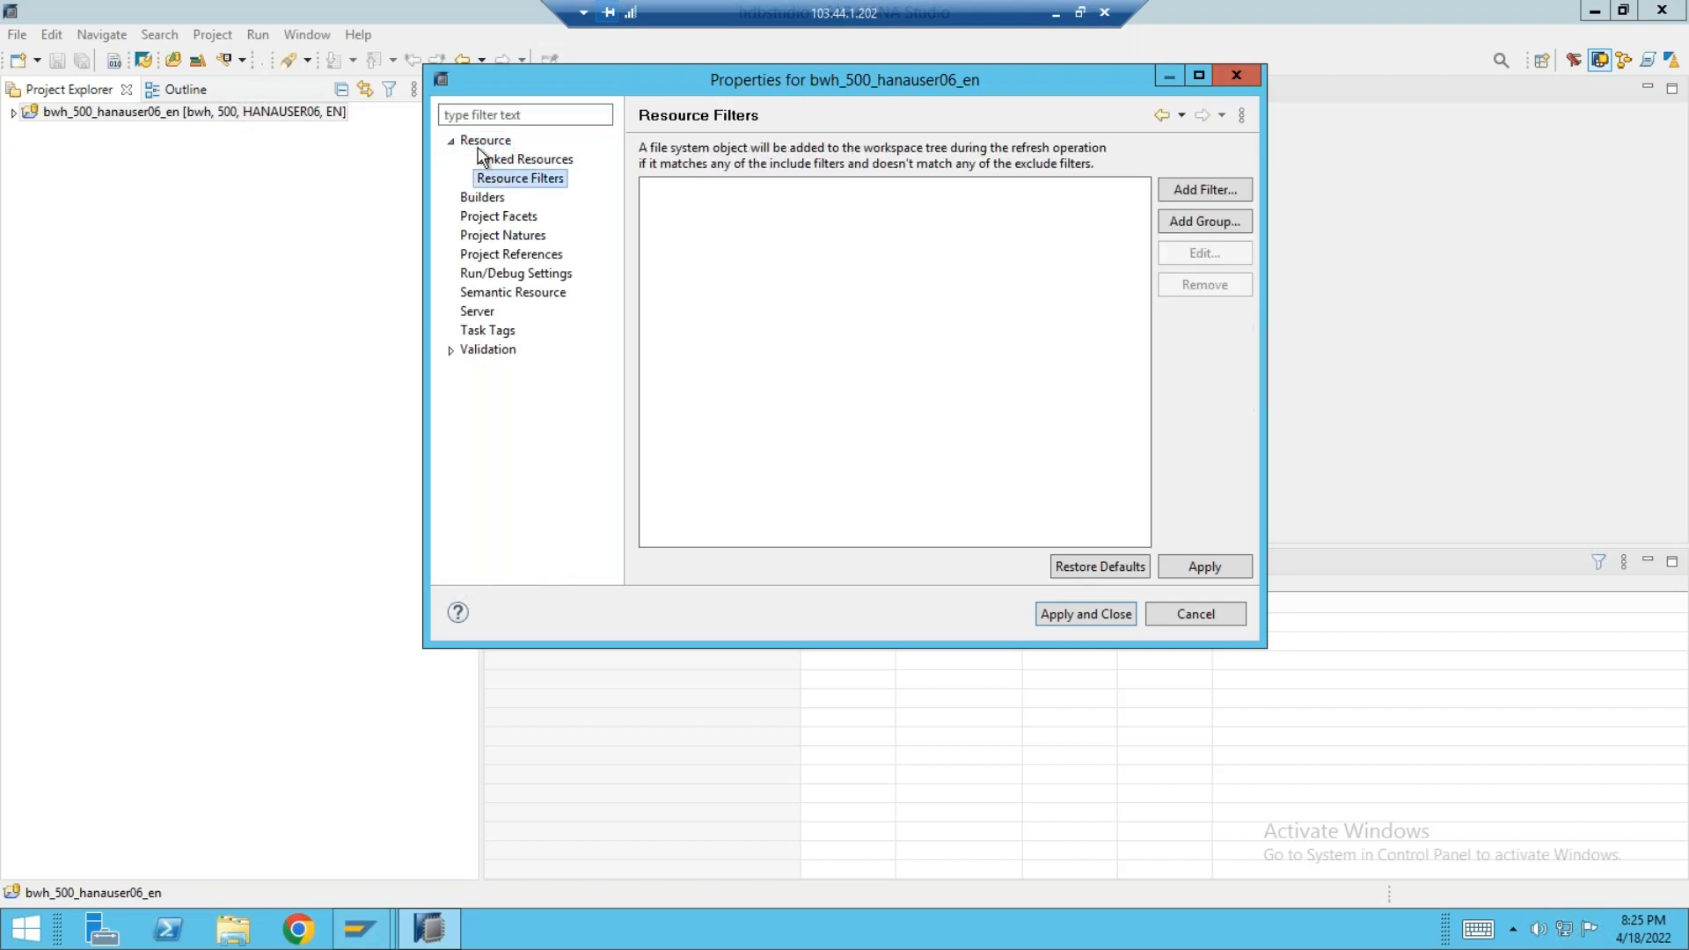
{"action": "left_click", "coordinate": [485, 141]}
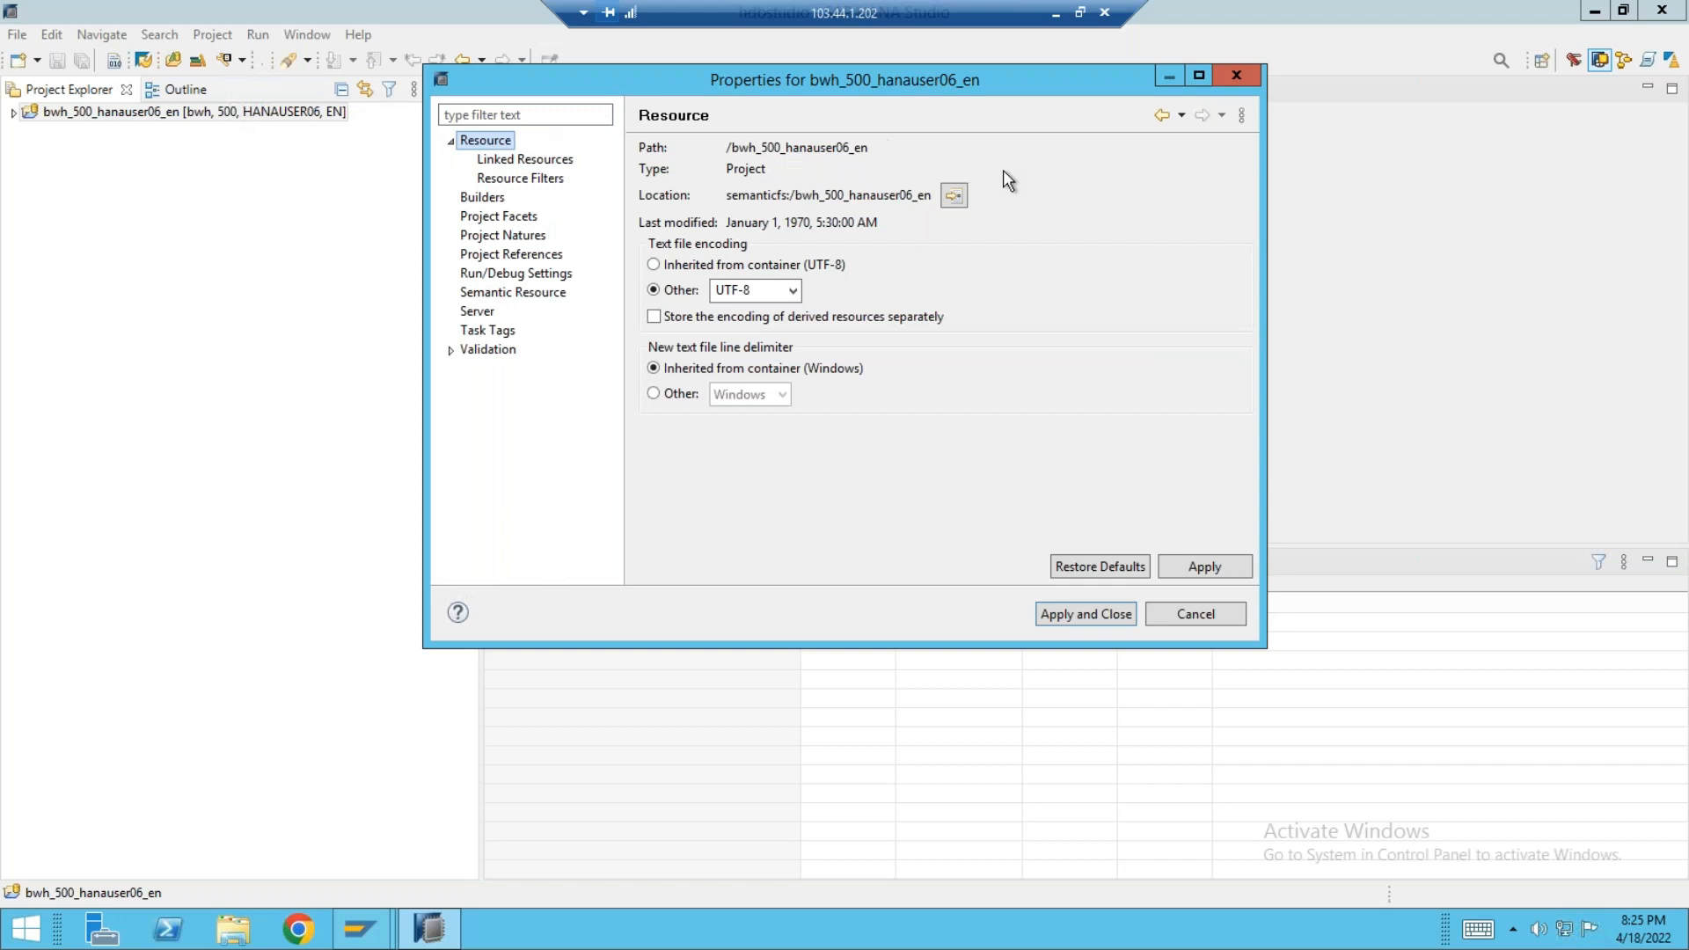
{"action": "left_click", "coordinate": [1237, 75]}
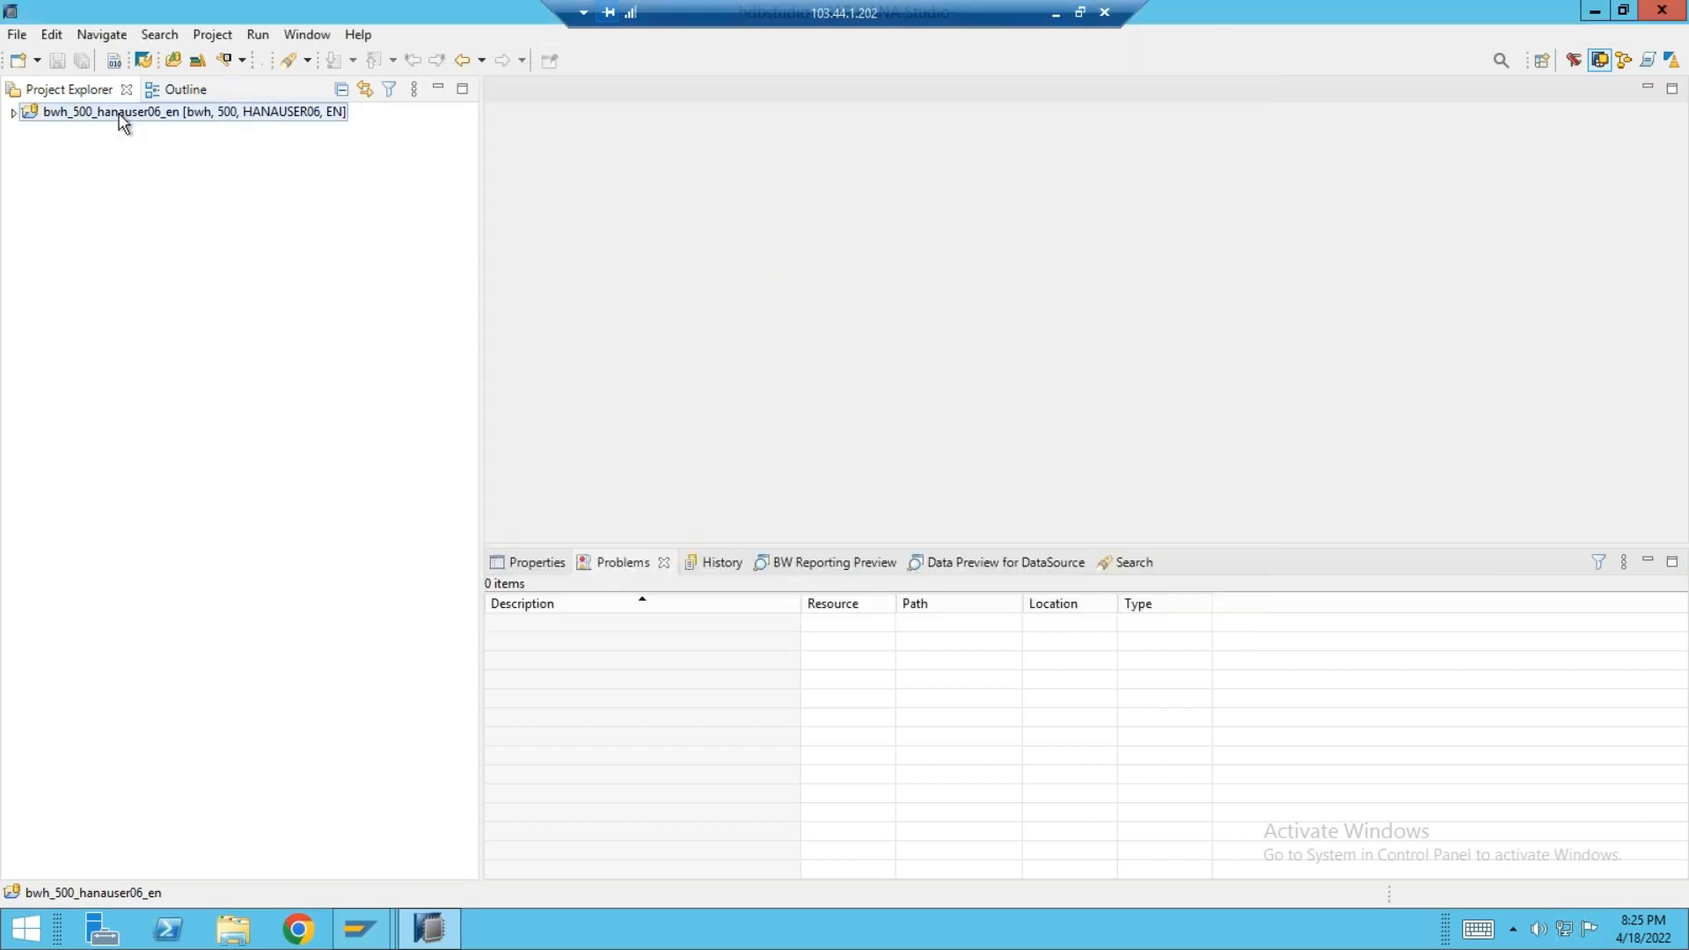
- Expand bwh_500_hanauser06_en to show Favorites, BW Repository and Data Sources
{"action": "right_click", "coordinate": [123, 123]}
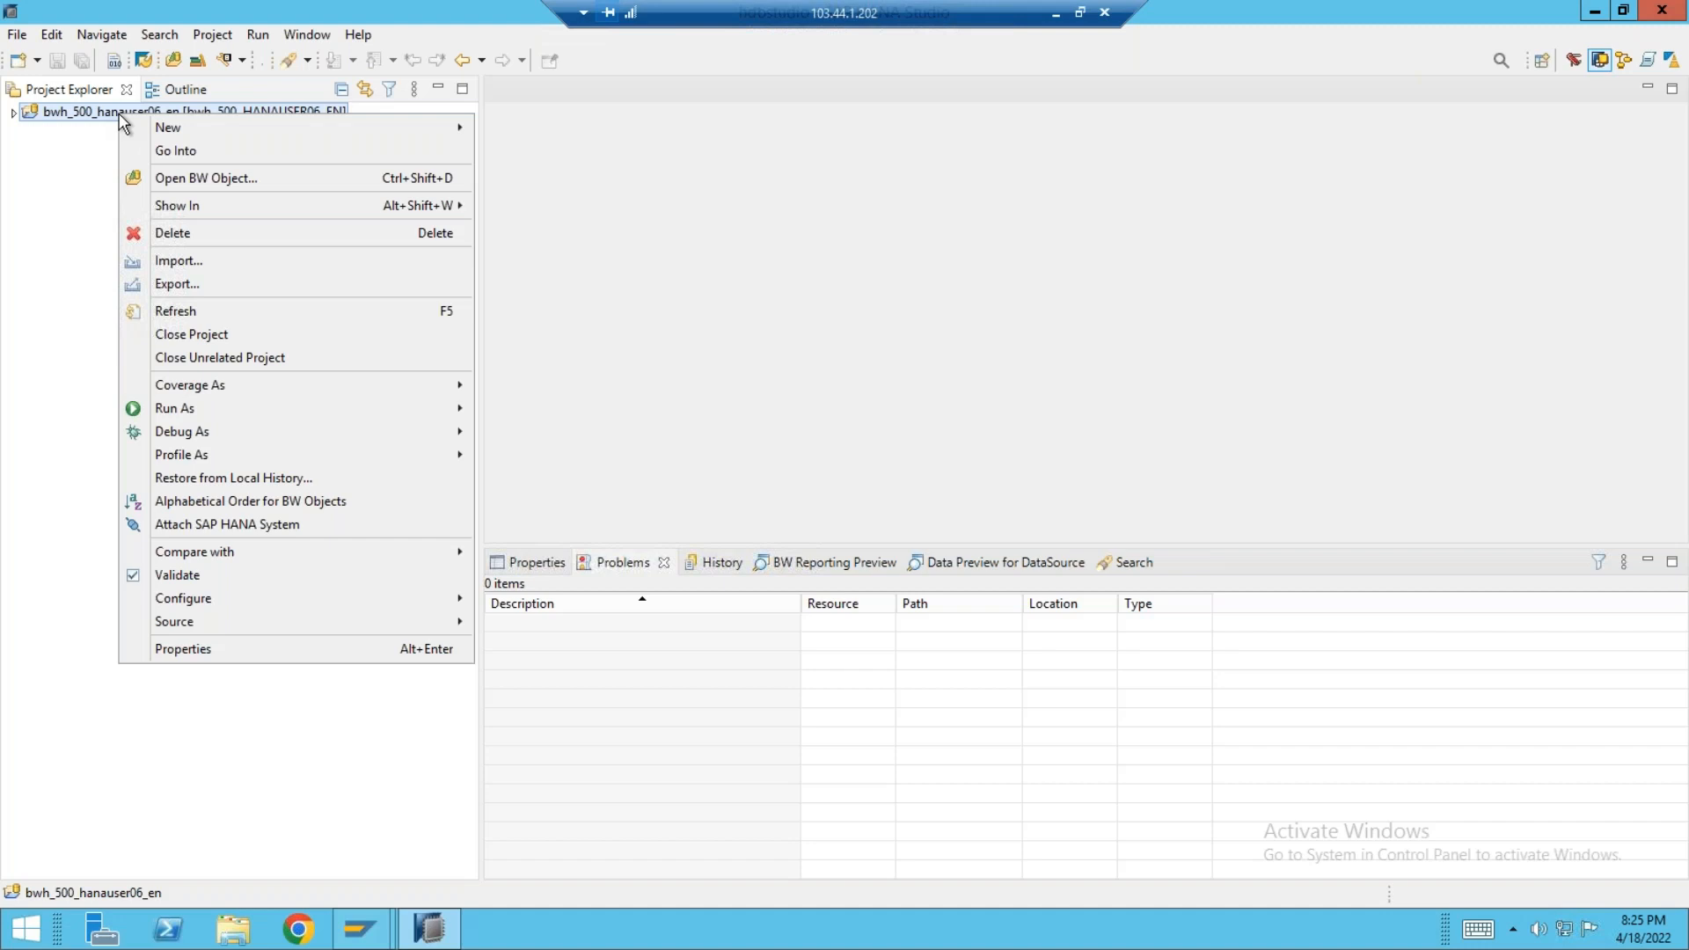
{"action": "left_click", "coordinate": [51, 231]}
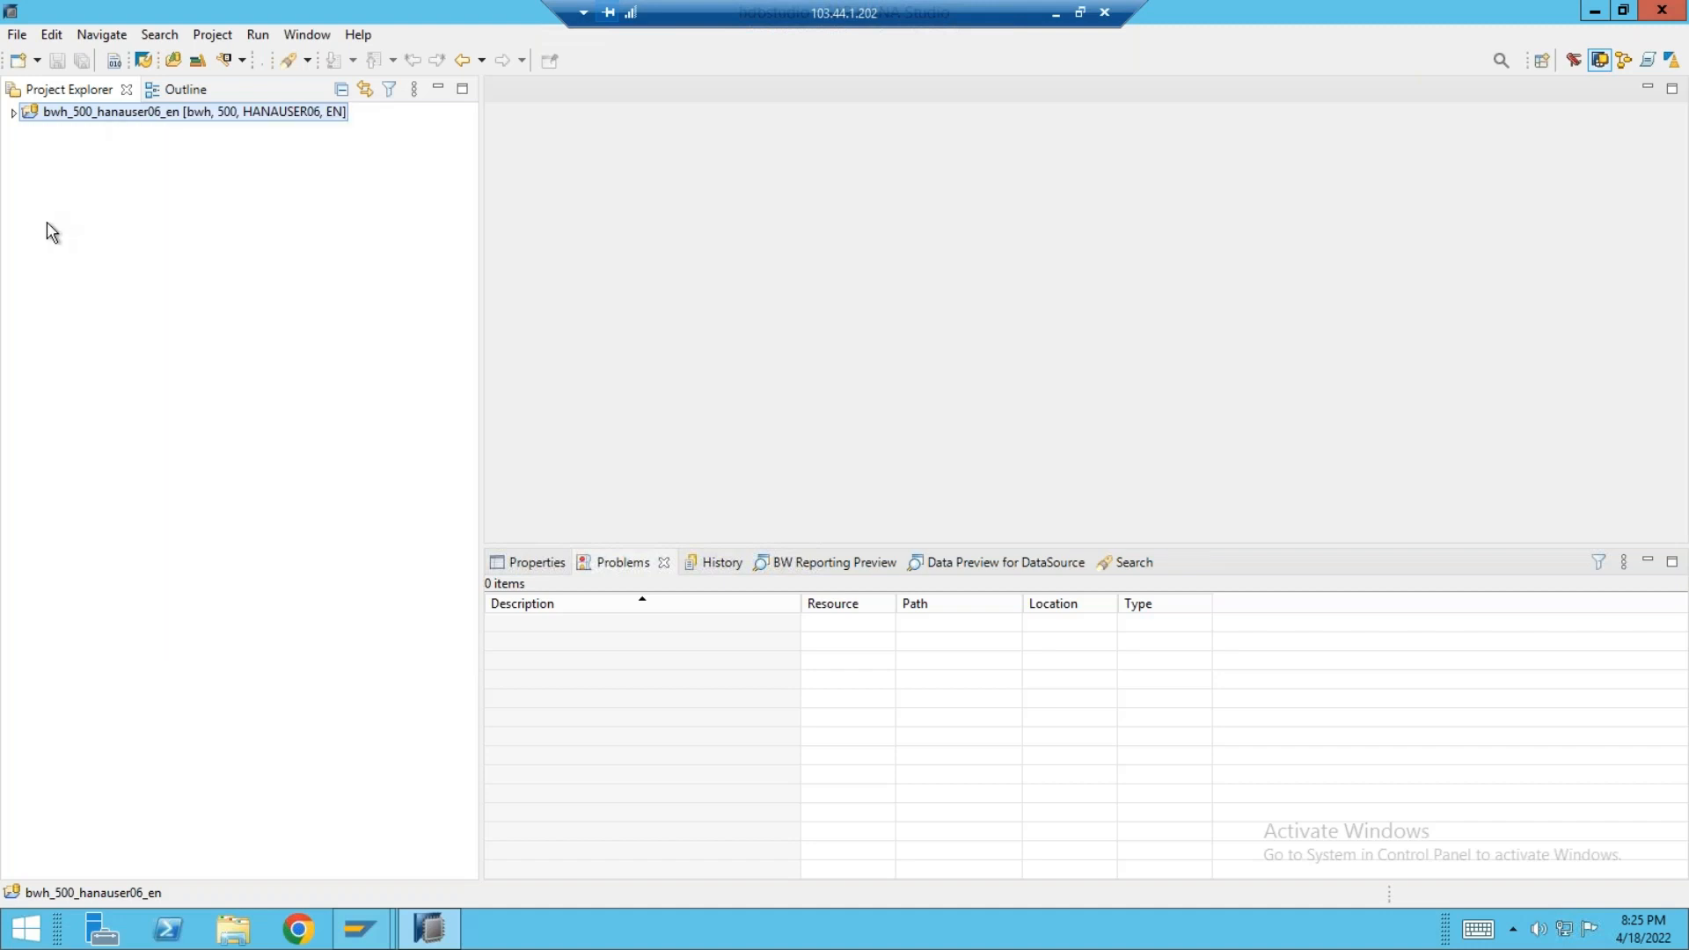
{"action": "left_click", "coordinate": [12, 113]}
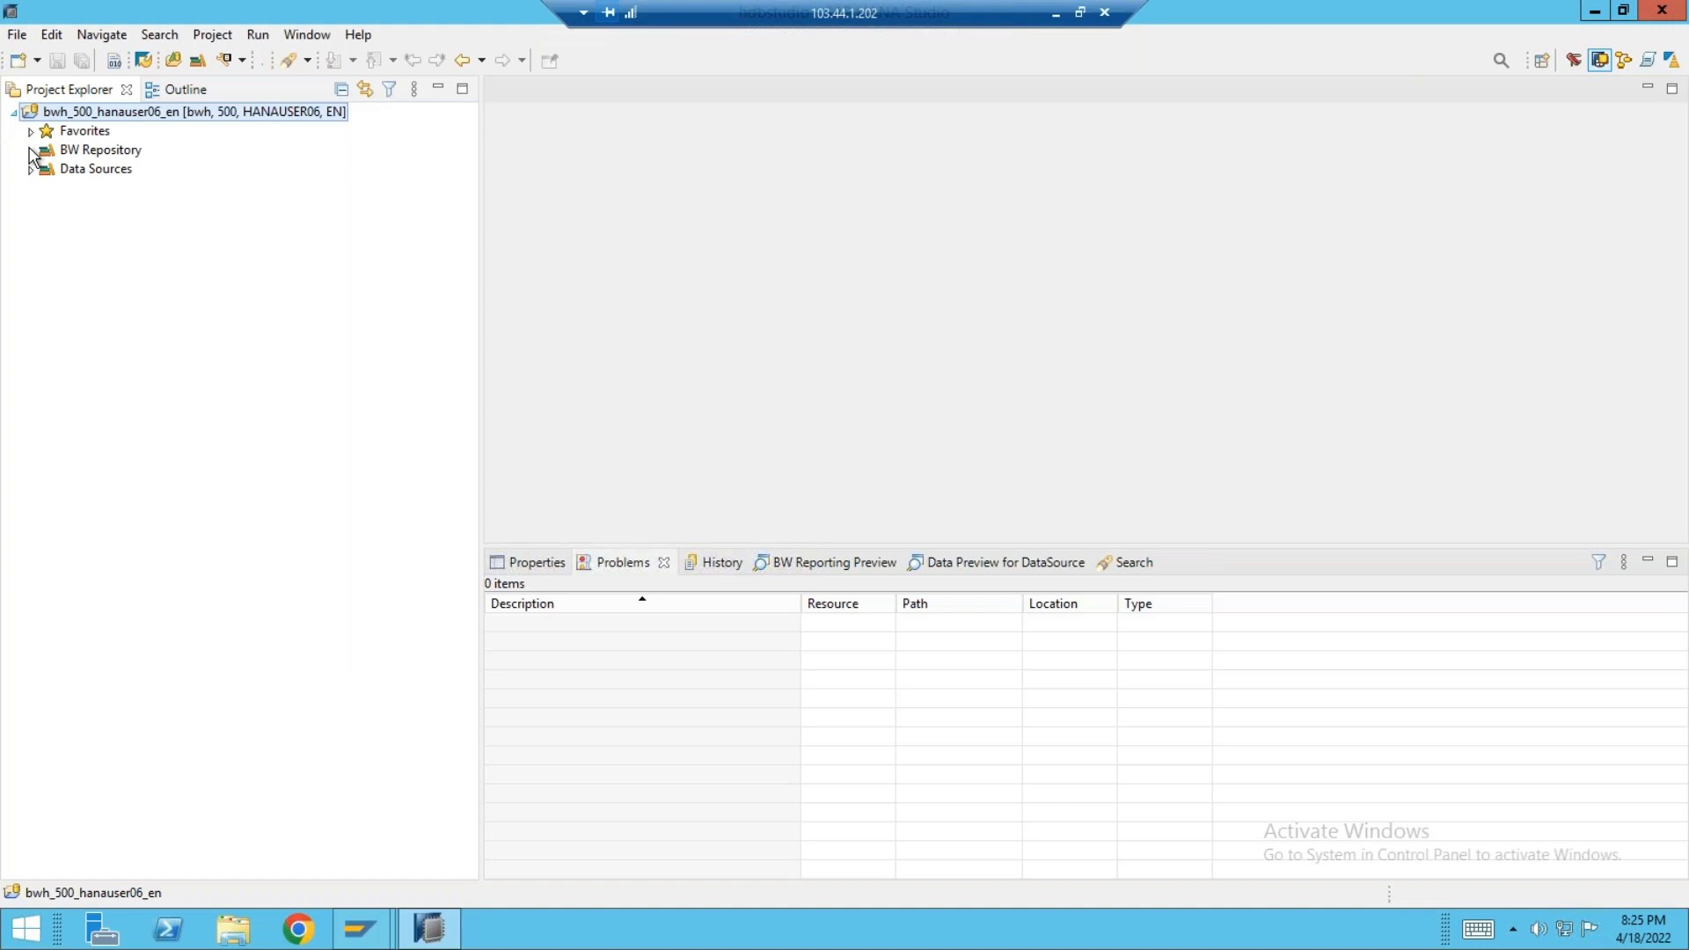